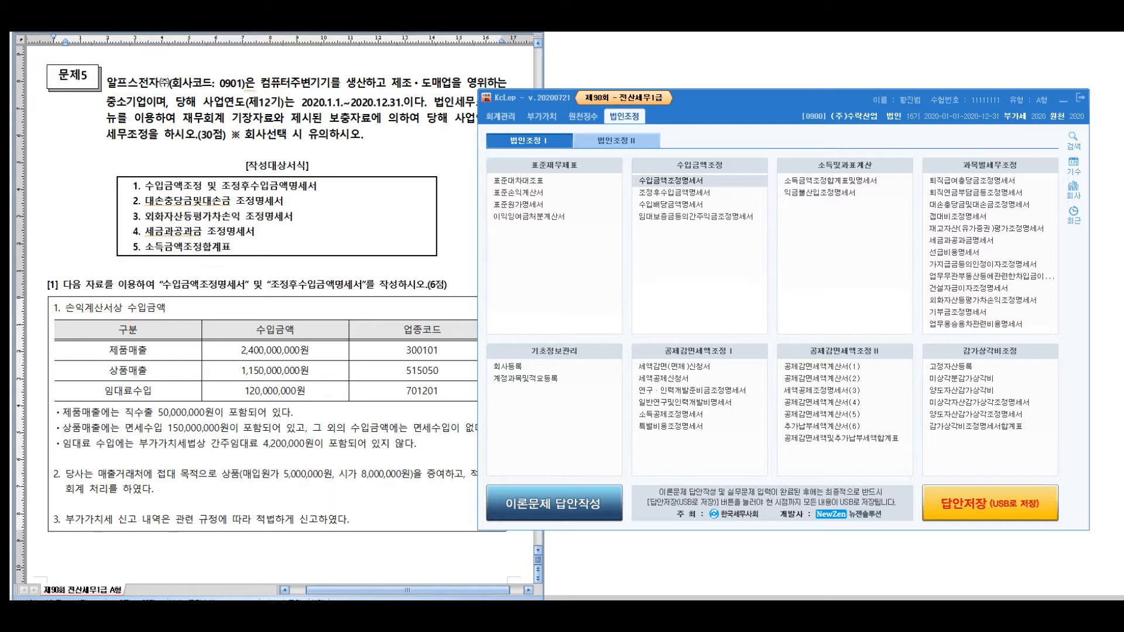
- Examine problem 5 in the exam document, including the required forms list and the income data for question [1]
drag(691, 112, 710, 147)
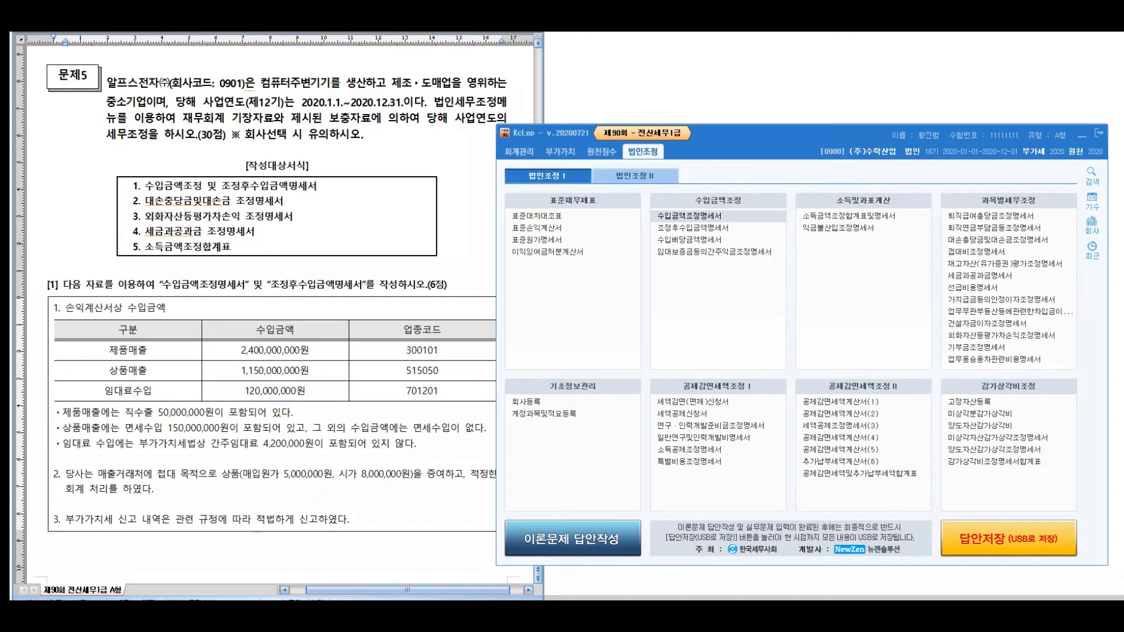
mouse_move(113, 155)
mouse_down()
mouse_move(97, 258)
mouse_move(110, 246)
mouse_up()
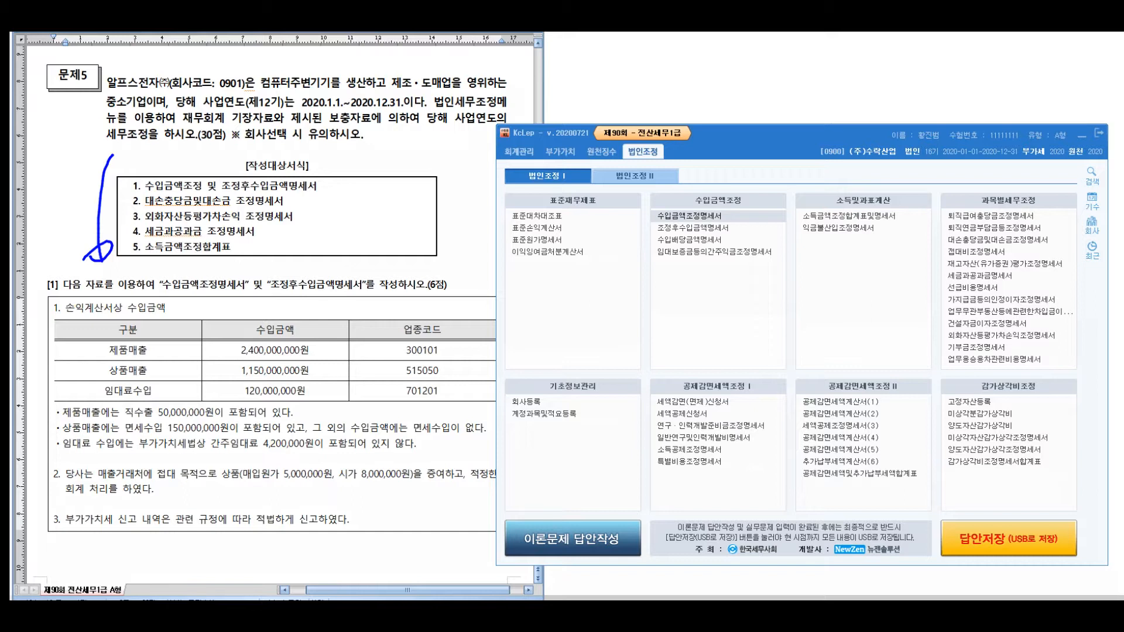
drag(325, 176, 351, 159)
mouse_move(270, 221)
mouse_down()
mouse_move(297, 215)
mouse_move(294, 235)
mouse_up()
mouse_move(328, 169)
mouse_down()
mouse_move(329, 216)
mouse_move(377, 196)
mouse_up()
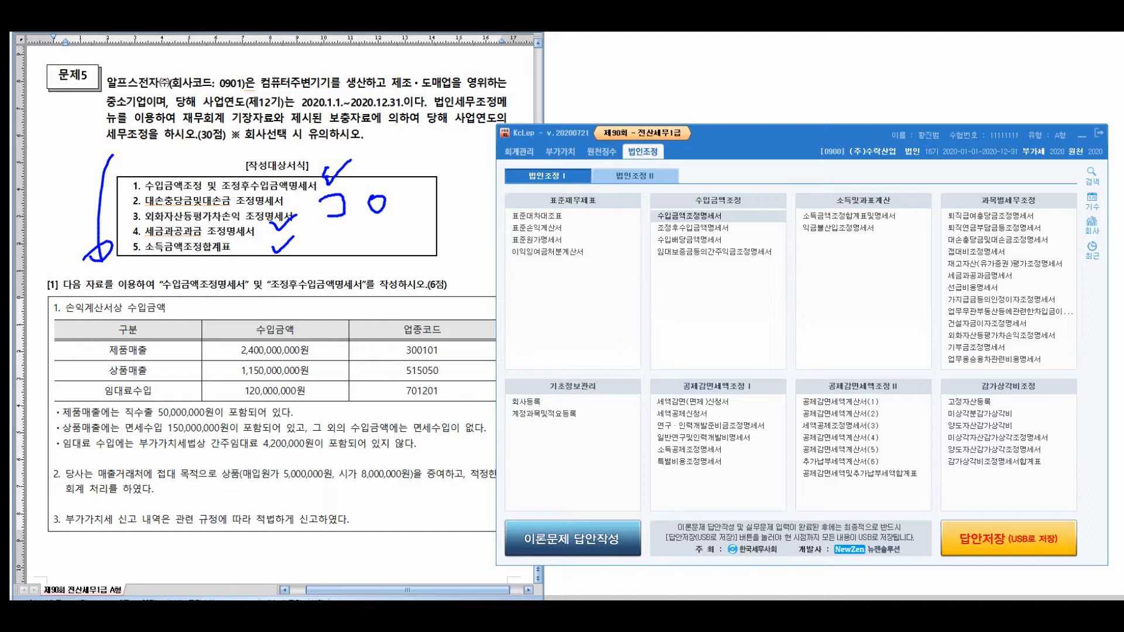
key(Escape)
click(375, 268)
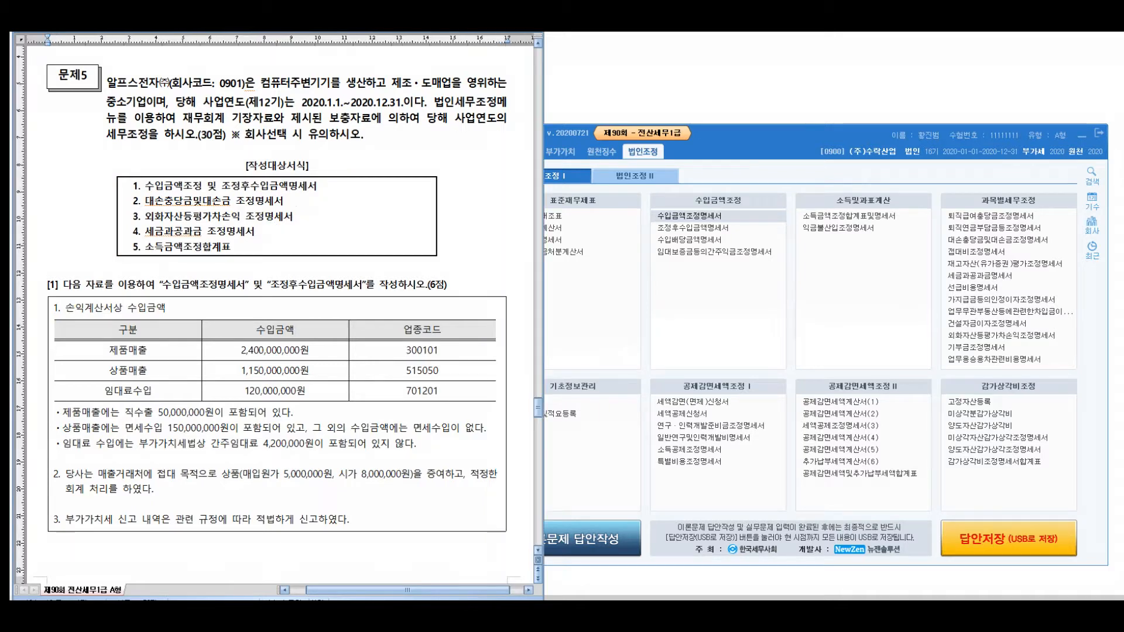
scroll(280, 284, down, 5)
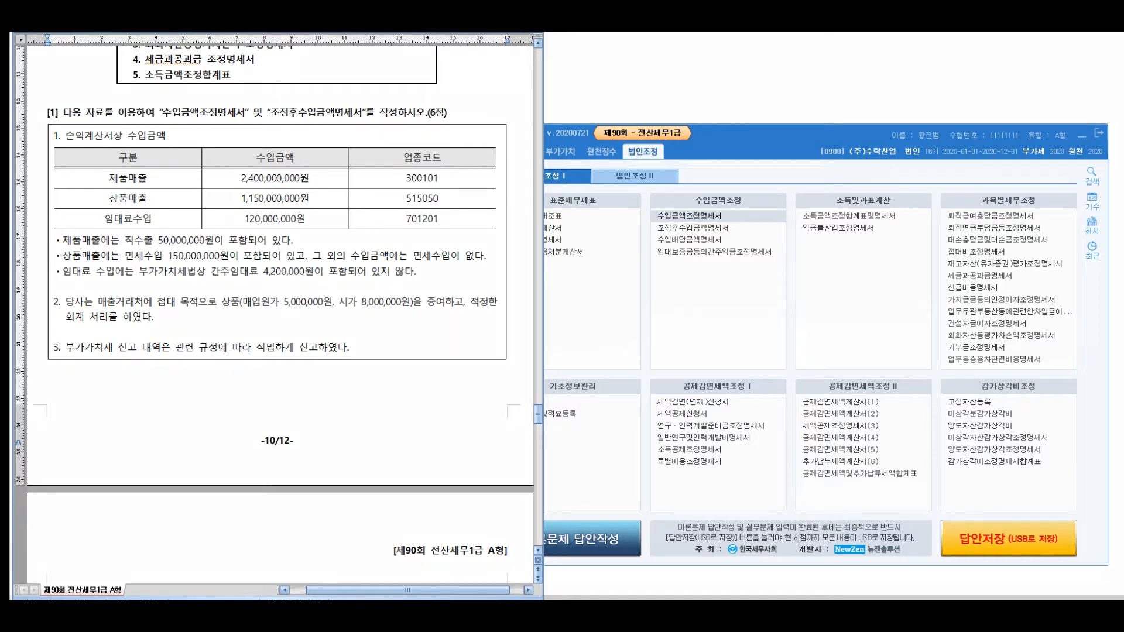
mouse_move(855, 114)
mouse_down()
mouse_move(907, 152)
mouse_move(785, 164)
mouse_move(843, 117)
mouse_up()
mouse_move(619, 81)
mouse_down()
mouse_move(664, 118)
mouse_move(706, 108)
mouse_move(731, 82)
mouse_move(783, 87)
mouse_up()
mouse_move(822, 175)
mouse_down()
mouse_move(791, 314)
mouse_move(784, 292)
mouse_up()
mouse_move(632, 338)
mouse_down()
mouse_move(679, 387)
mouse_move(699, 363)
mouse_move(739, 381)
mouse_up()
mouse_move(752, 351)
mouse_down()
mouse_move(750, 378)
mouse_move(787, 351)
mouse_move(805, 387)
mouse_move(827, 374)
mouse_move(842, 389)
mouse_up()
mouse_move(874, 348)
mouse_down()
mouse_move(871, 379)
mouse_move(905, 366)
mouse_move(911, 385)
mouse_move(945, 343)
mouse_move(954, 374)
mouse_up()
mouse_move(650, 417)
mouse_down()
mouse_move(1011, 350)
mouse_move(609, 369)
mouse_move(726, 413)
mouse_up()
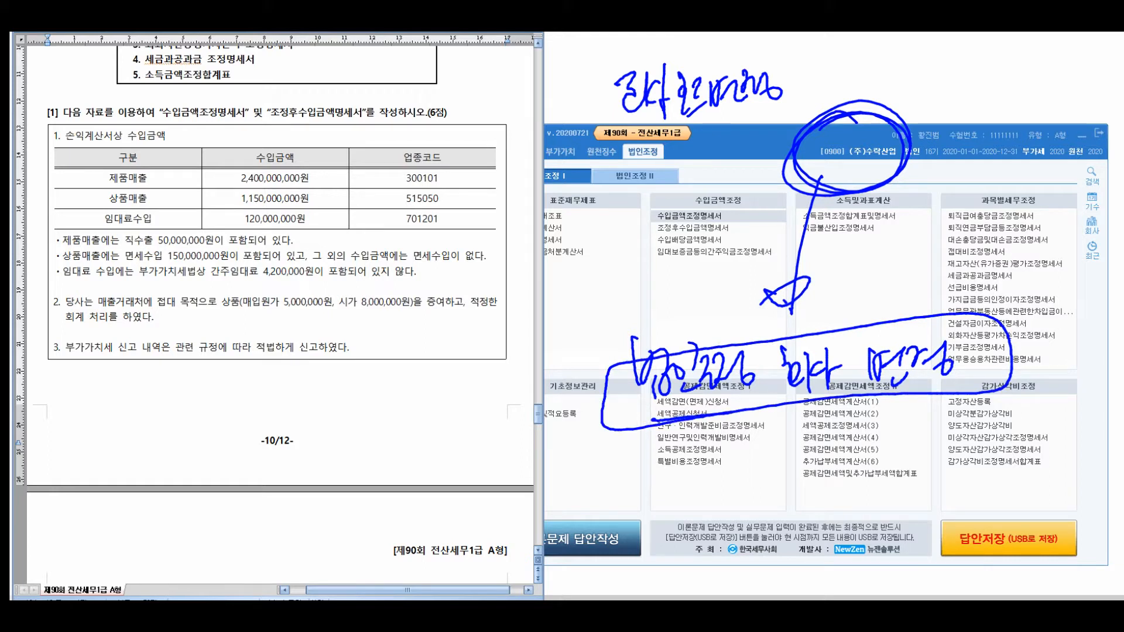
mouse_move(585, 317)
mouse_down()
mouse_move(647, 295)
mouse_move(649, 343)
mouse_move(679, 304)
mouse_move(626, 263)
mouse_up()
mouse_move(834, 320)
mouse_down()
mouse_move(849, 196)
mouse_move(875, 234)
mouse_up()
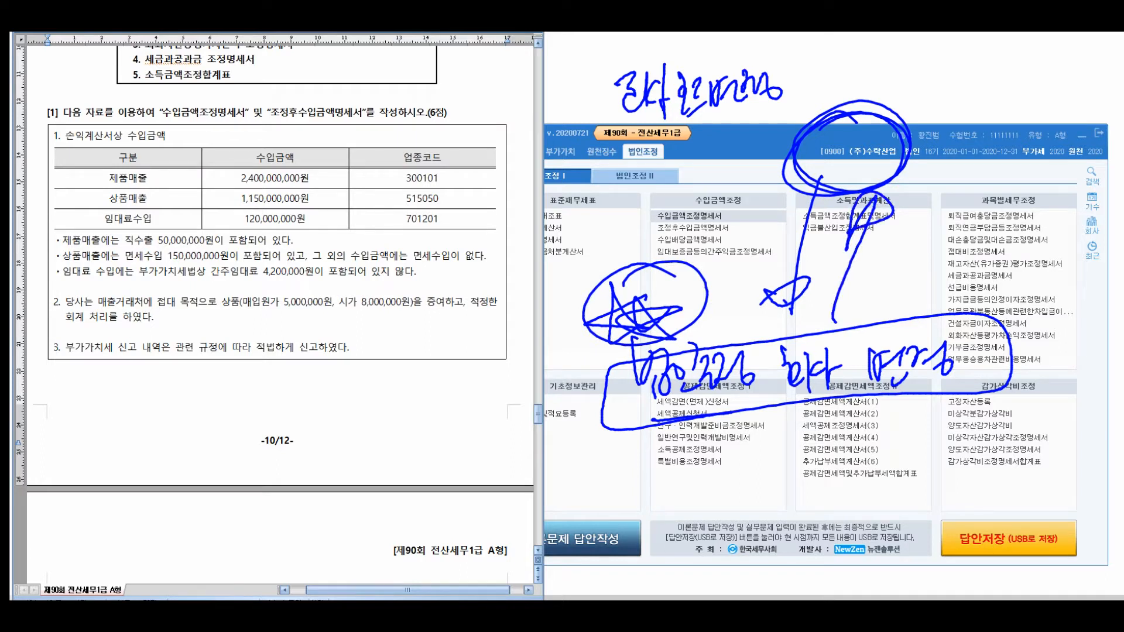
key(Escape)
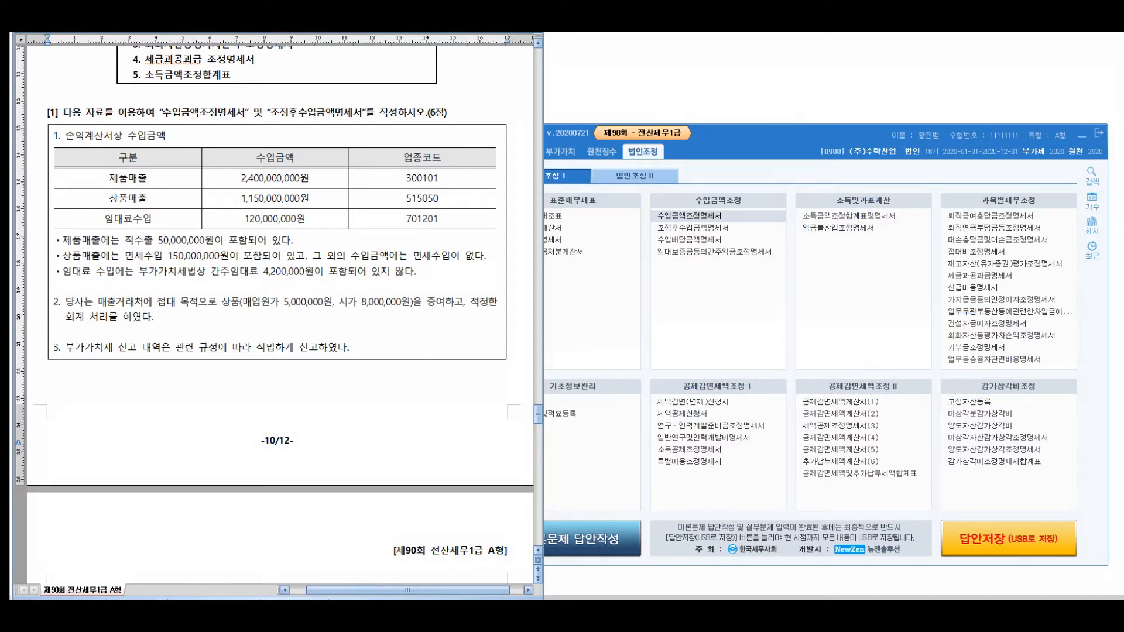
- Switch the working company to 0901 알프스전자(주)
click(1092, 226)
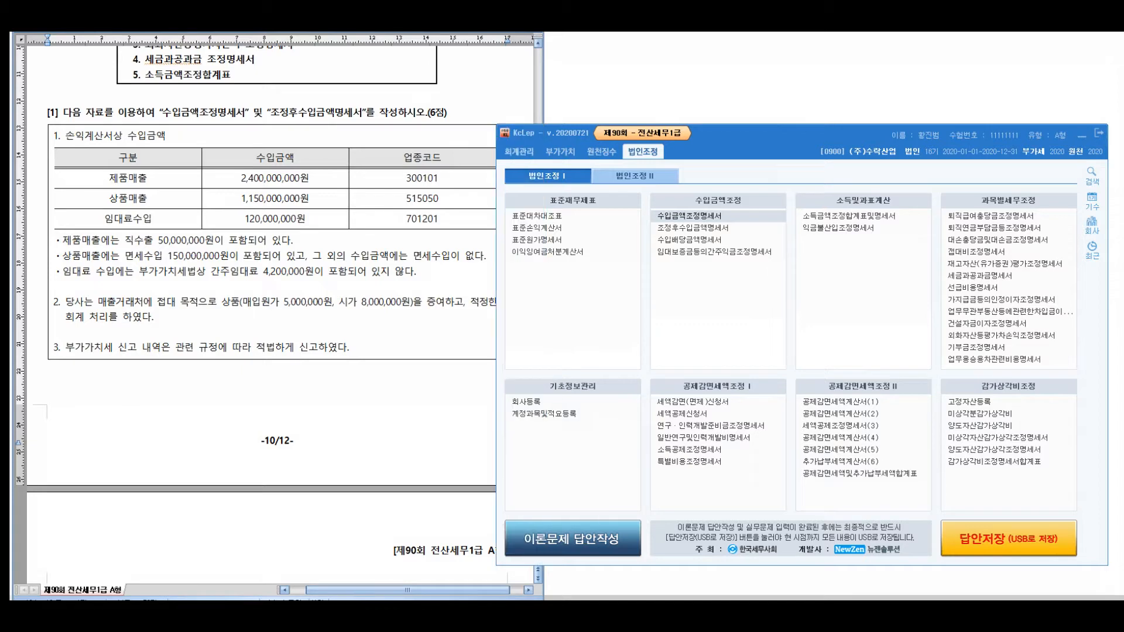
click(702, 299)
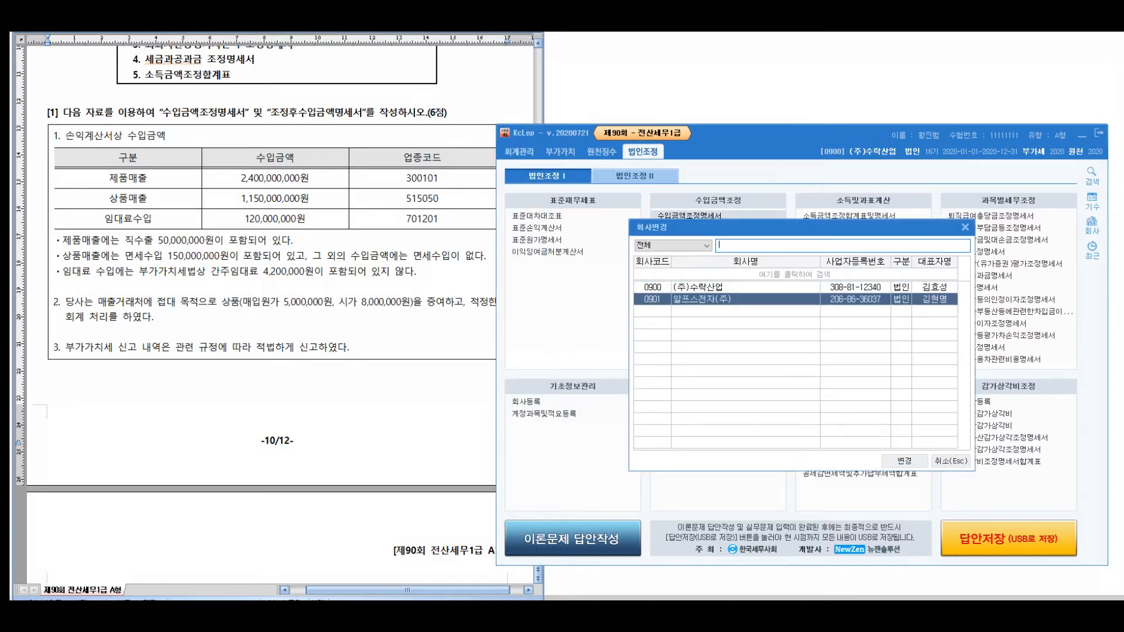
key(Return)
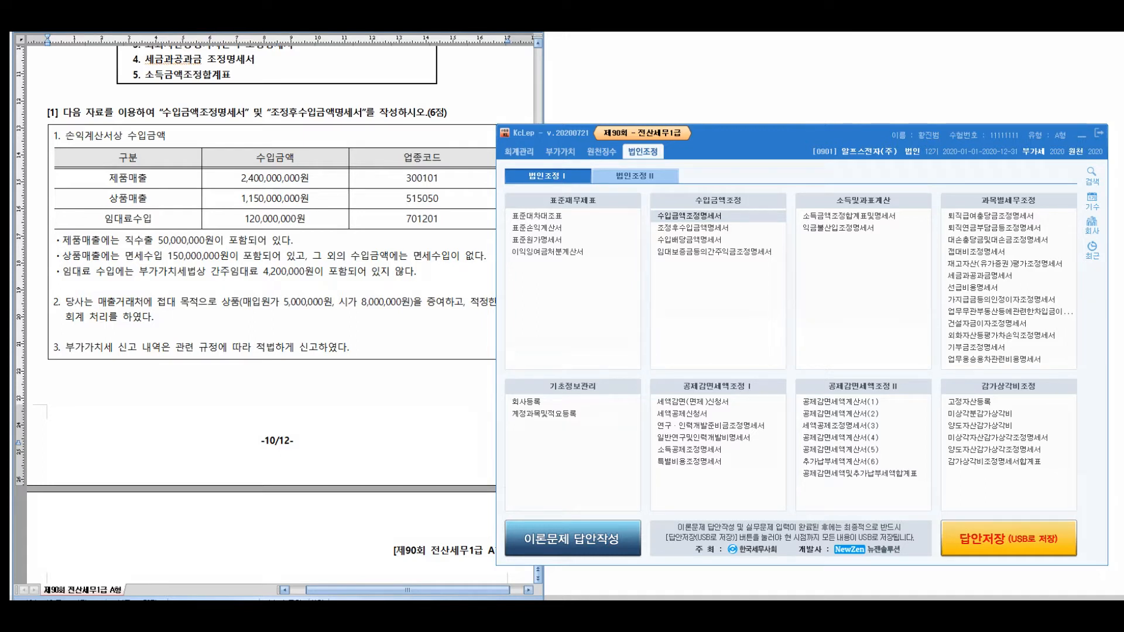
mouse_move(876, 121)
mouse_down()
mouse_move(870, 206)
mouse_move(869, 99)
mouse_move(921, 182)
mouse_up()
mouse_move(768, 239)
mouse_down()
mouse_move(803, 243)
mouse_move(799, 281)
mouse_up()
mouse_move(783, 287)
mouse_down()
mouse_move(809, 300)
mouse_move(837, 284)
mouse_move(851, 298)
mouse_up()
drag(872, 278, 1018, 264)
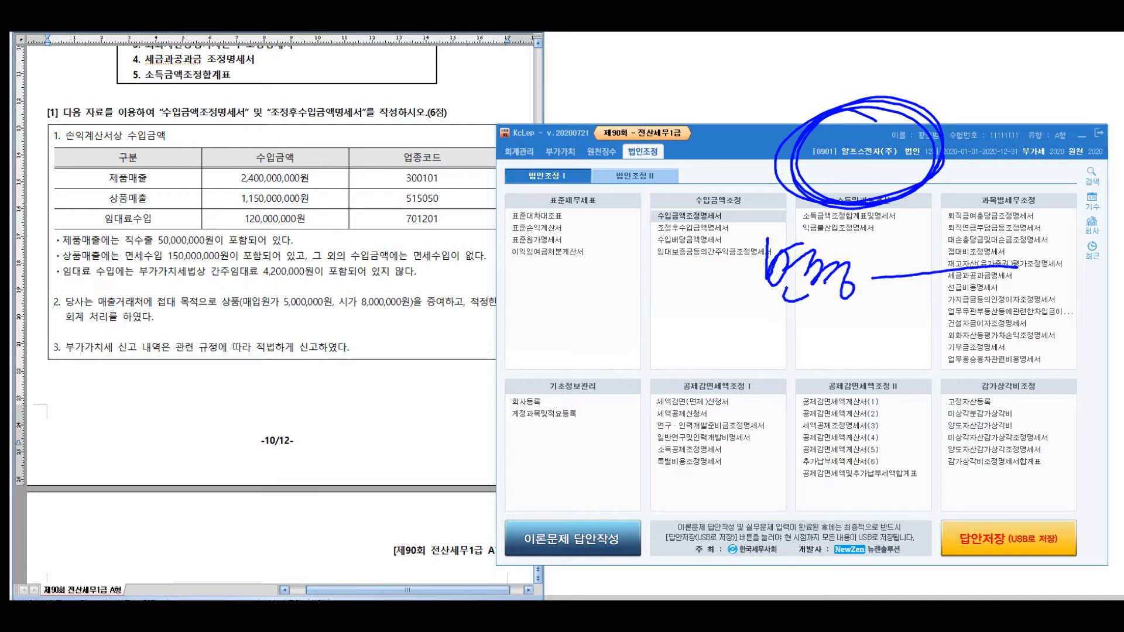
key(Escape)
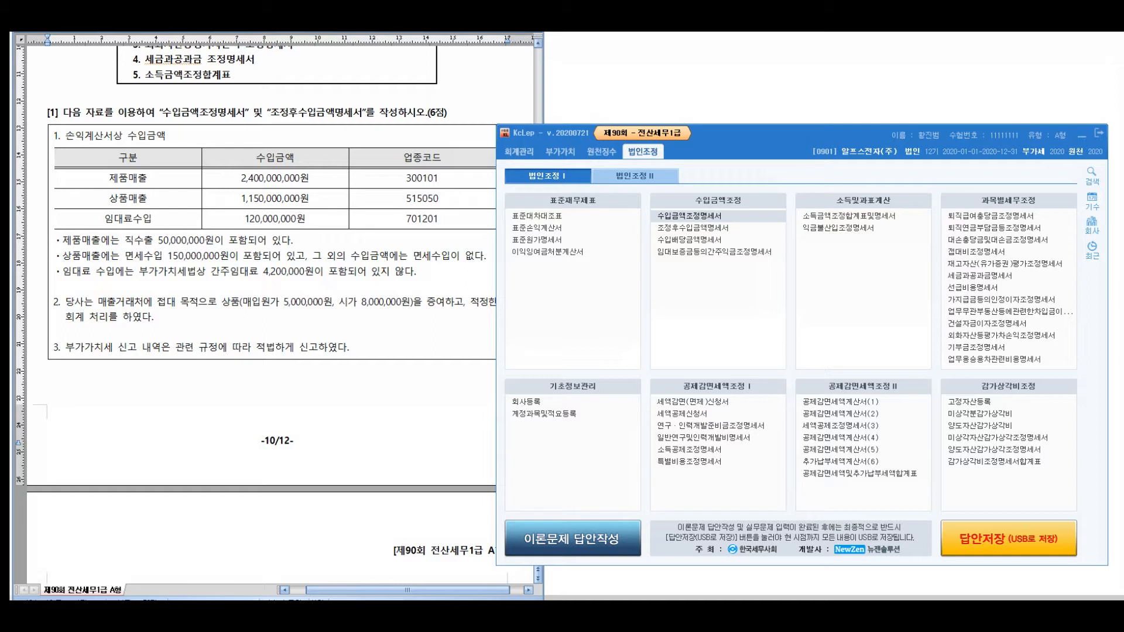
- Return to the exam document and highlight the form name 조정후수입금액명세서 in question [1]
key(alt+Tab)
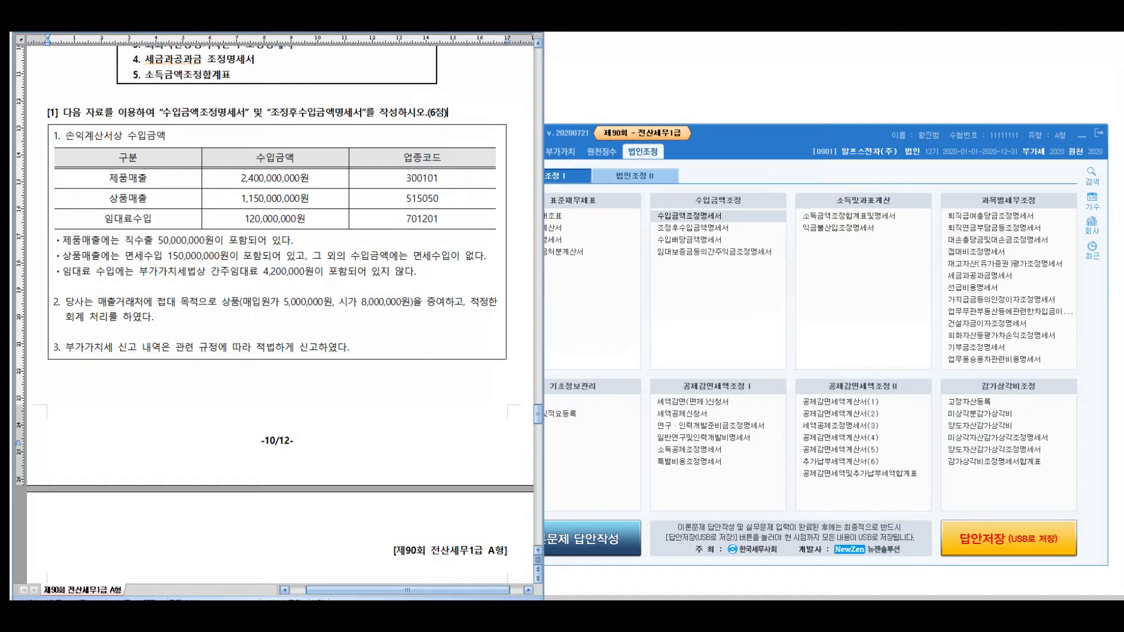
key(alt+Tab)
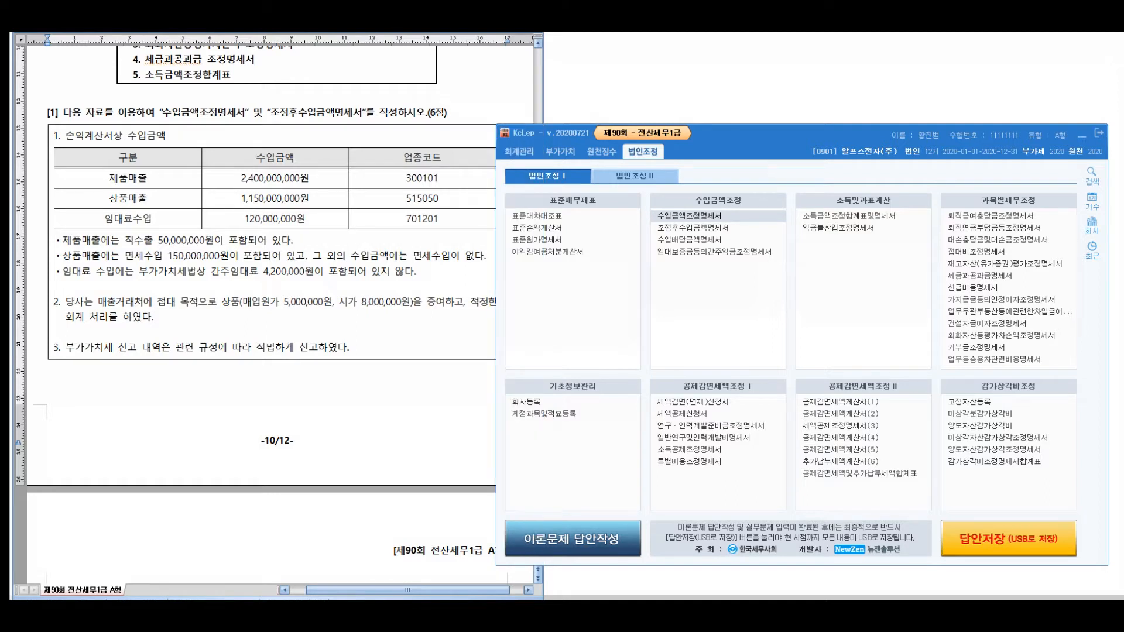
key(alt+Tab)
drag(162, 112, 362, 112)
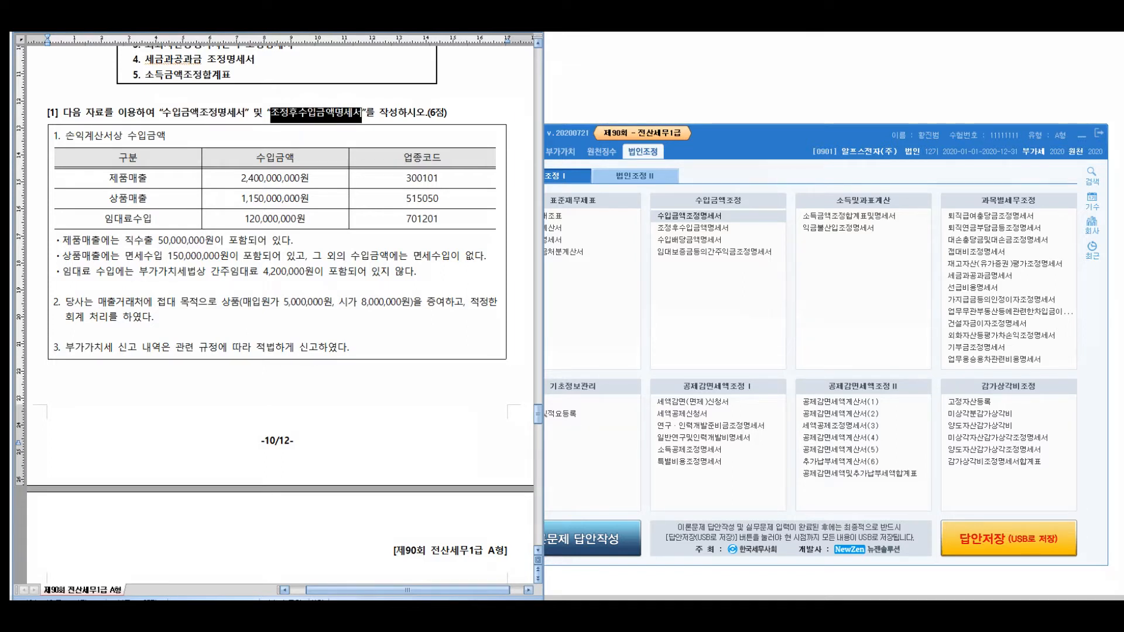
mouse_move(218, 89)
mouse_down()
mouse_move(186, 96)
mouse_move(251, 102)
mouse_up()
mouse_move(287, 124)
mouse_down()
mouse_move(325, 73)
mouse_move(328, 146)
mouse_up()
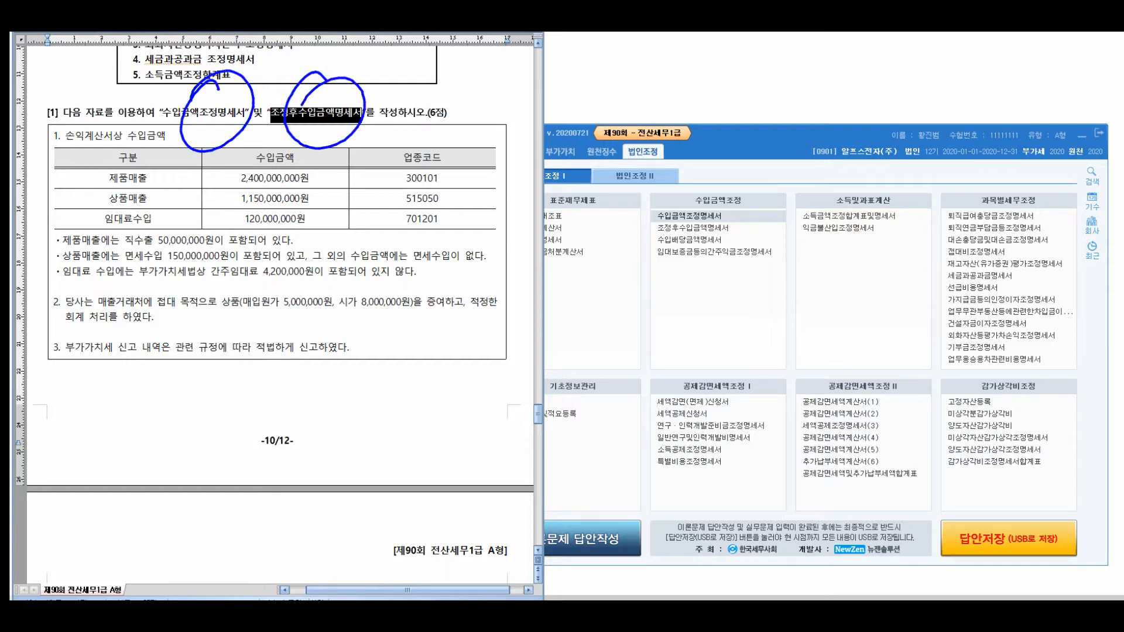
mouse_move(512, 120)
mouse_down()
mouse_move(537, 193)
mouse_move(502, 300)
mouse_up()
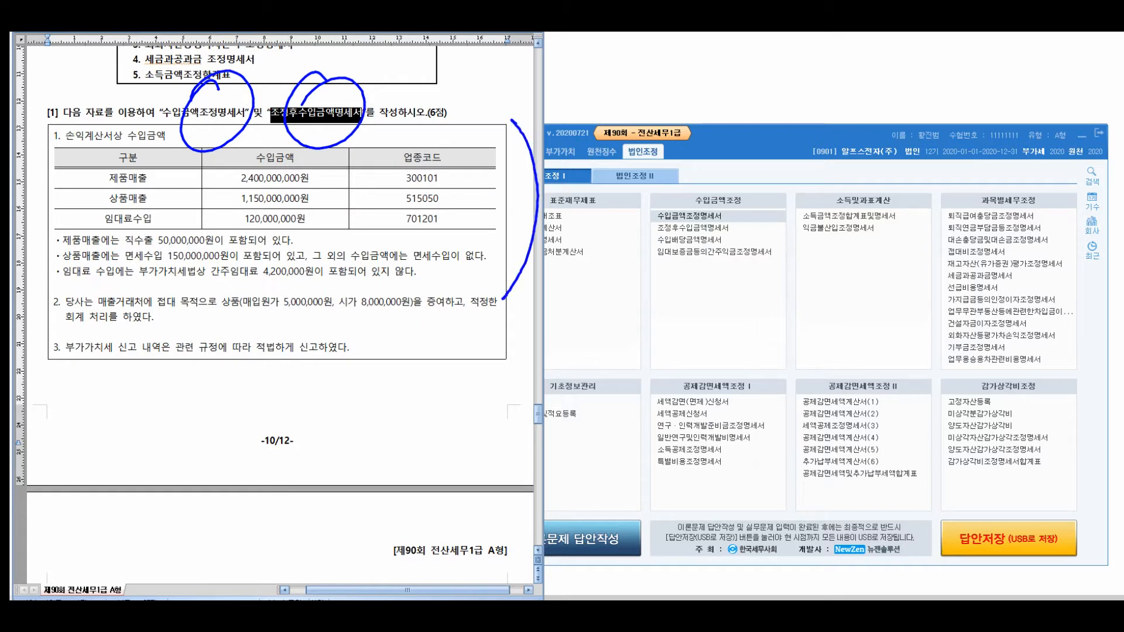
mouse_move(145, 204)
mouse_down()
mouse_move(103, 241)
mouse_move(186, 226)
mouse_up()
drag(327, 232, 301, 262)
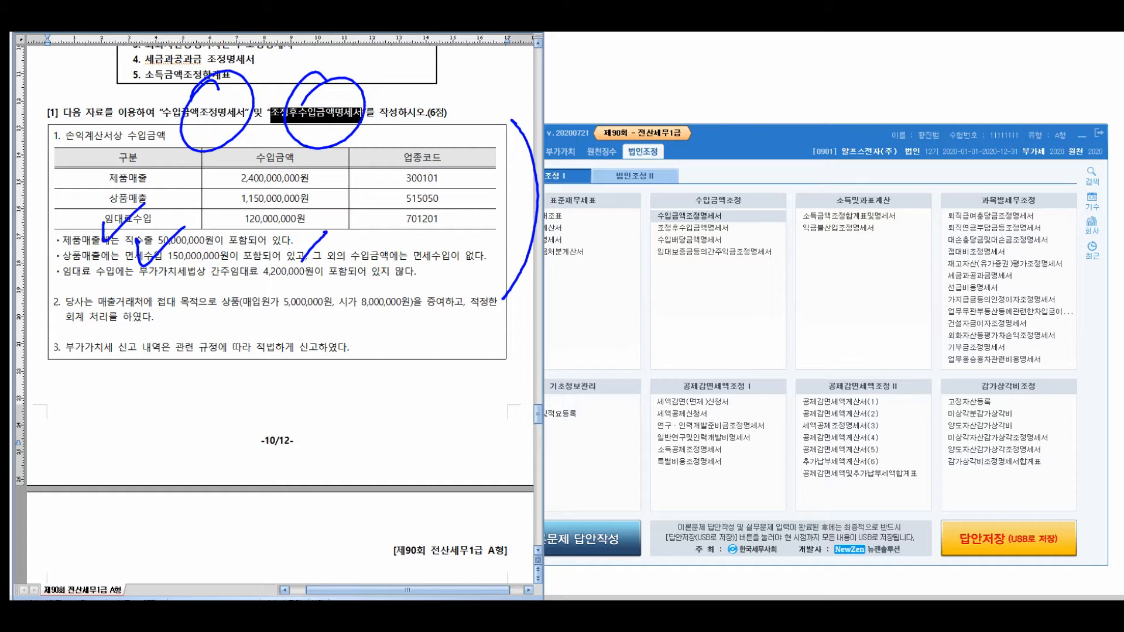
drag(85, 259, 55, 288)
drag(218, 275, 341, 275)
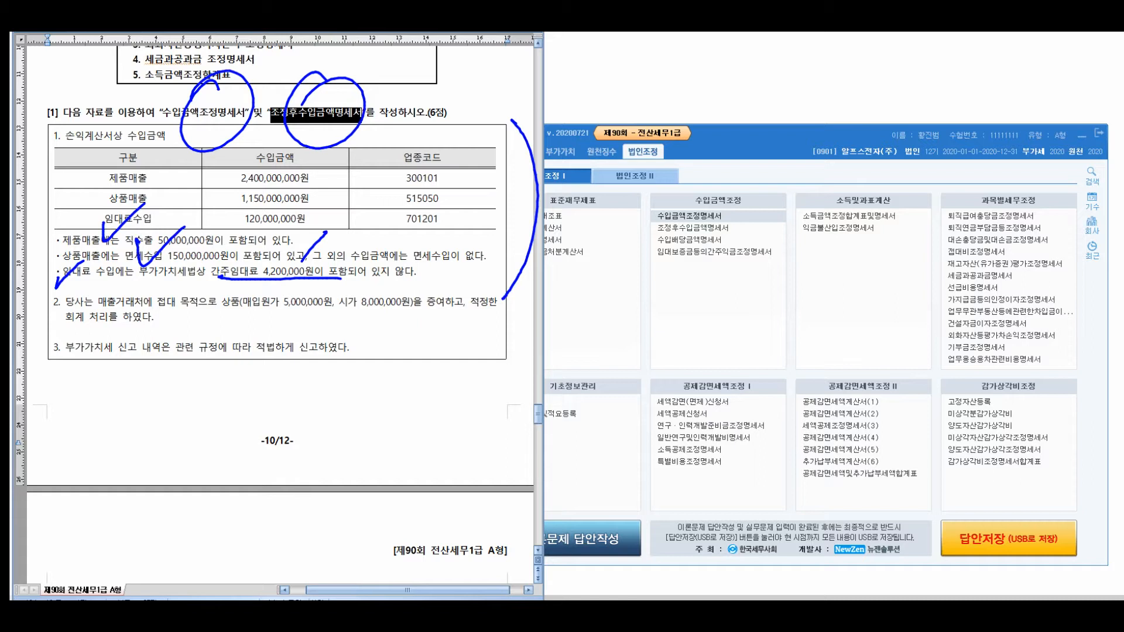
drag(169, 314, 256, 319)
drag(441, 329, 461, 345)
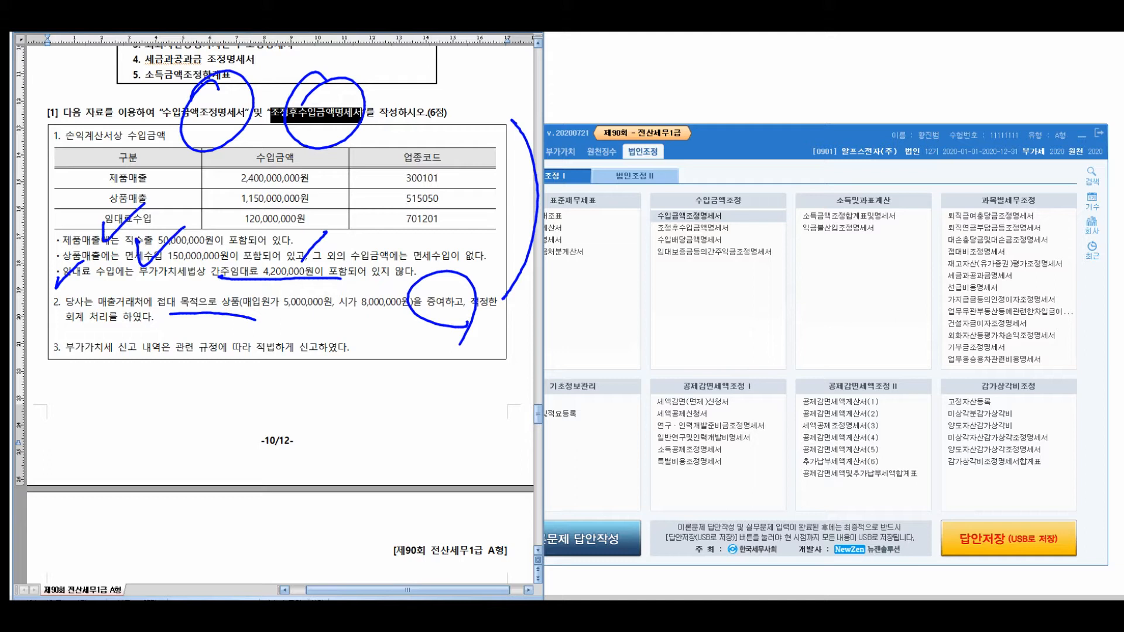
mouse_move(375, 250)
mouse_down()
mouse_move(571, 149)
mouse_move(627, 190)
mouse_up()
drag(641, 152, 691, 185)
mouse_move(718, 144)
mouse_down()
mouse_move(731, 175)
mouse_move(754, 186)
mouse_move(807, 170)
mouse_move(848, 193)
mouse_up()
mouse_move(744, 211)
mouse_down()
mouse_move(785, 240)
mouse_move(810, 220)
mouse_move(808, 292)
mouse_up()
mouse_move(811, 206)
mouse_down()
mouse_move(831, 237)
mouse_move(864, 246)
mouse_move(908, 212)
mouse_move(957, 206)
mouse_move(972, 271)
mouse_up()
drag(976, 208, 1026, 258)
drag(1022, 206, 1074, 225)
drag(989, 174, 1002, 171)
drag(708, 279, 718, 308)
mouse_move(675, 322)
mouse_down()
mouse_move(720, 304)
mouse_move(731, 353)
mouse_up()
drag(735, 307, 744, 320)
drag(738, 322, 755, 343)
drag(754, 302, 787, 305)
mouse_move(767, 310)
mouse_down()
mouse_move(784, 331)
mouse_move(784, 321)
mouse_up()
drag(801, 295, 816, 348)
mouse_move(877, 281)
mouse_down()
mouse_move(849, 304)
mouse_move(883, 316)
mouse_up()
drag(881, 284, 901, 325)
drag(896, 319, 971, 293)
drag(342, 406, 373, 444)
mouse_move(381, 409)
mouse_down()
mouse_move(383, 471)
mouse_move(396, 447)
mouse_move(408, 479)
mouse_up()
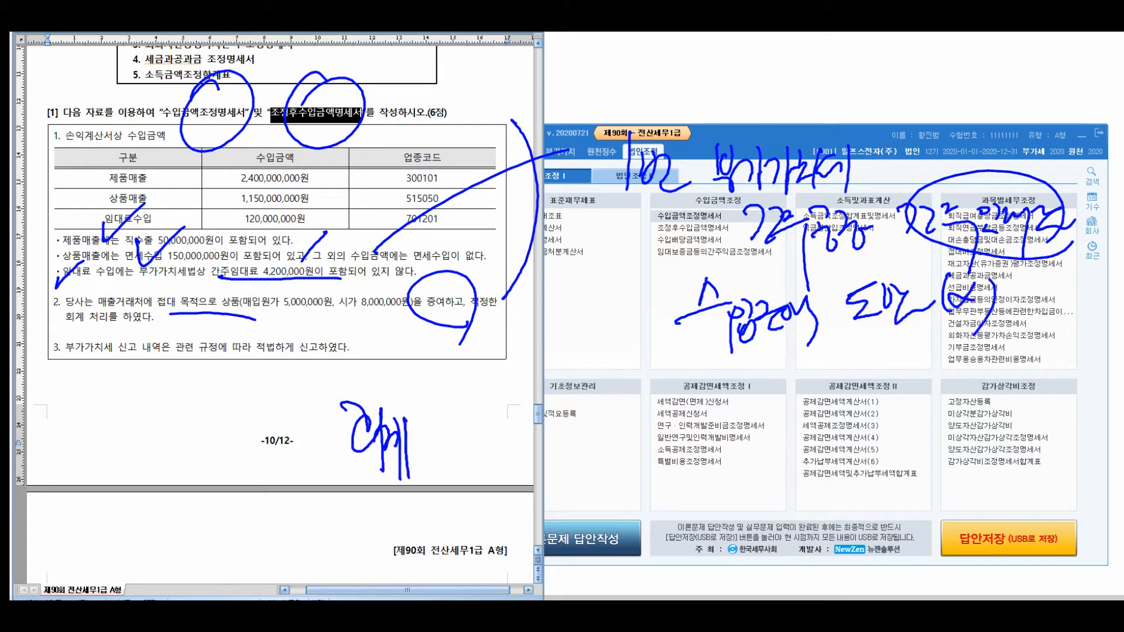
drag(417, 426, 435, 452)
mouse_move(442, 424)
mouse_down()
mouse_move(461, 490)
mouse_move(478, 420)
mouse_up()
mouse_move(454, 455)
mouse_down()
mouse_move(486, 434)
mouse_move(499, 442)
mouse_up()
mouse_move(343, 480)
mouse_down()
mouse_move(326, 479)
mouse_move(537, 477)
mouse_up()
drag(404, 500, 403, 501)
mouse_move(437, 492)
mouse_down()
mouse_move(428, 548)
mouse_move(432, 528)
mouse_up()
drag(447, 507, 475, 551)
mouse_move(489, 514)
mouse_down()
mouse_move(492, 536)
mouse_move(487, 512)
mouse_up()
drag(555, 447, 628, 452)
drag(697, 399, 667, 444)
drag(684, 421, 707, 454)
mouse_move(711, 418)
mouse_down()
mouse_move(740, 418)
mouse_move(742, 458)
mouse_up()
drag(743, 438, 766, 439)
drag(602, 521, 642, 521)
mouse_move(683, 501)
mouse_down()
mouse_move(676, 514)
mouse_move(683, 502)
mouse_up()
mouse_move(703, 492)
mouse_down()
mouse_move(710, 516)
mouse_move(738, 519)
mouse_up()
mouse_move(738, 498)
mouse_down()
mouse_move(761, 516)
mouse_move(760, 543)
mouse_up()
drag(830, 478, 803, 514)
mouse_move(817, 495)
mouse_down()
mouse_move(838, 515)
mouse_move(833, 529)
mouse_up()
mouse_move(845, 492)
mouse_down()
mouse_move(872, 525)
mouse_move(905, 492)
mouse_move(924, 531)
mouse_move(977, 520)
mouse_up()
drag(976, 492, 998, 518)
mouse_move(1011, 493)
mouse_down()
mouse_move(1019, 514)
mouse_move(1048, 523)
mouse_up()
drag(1046, 495, 1025, 524)
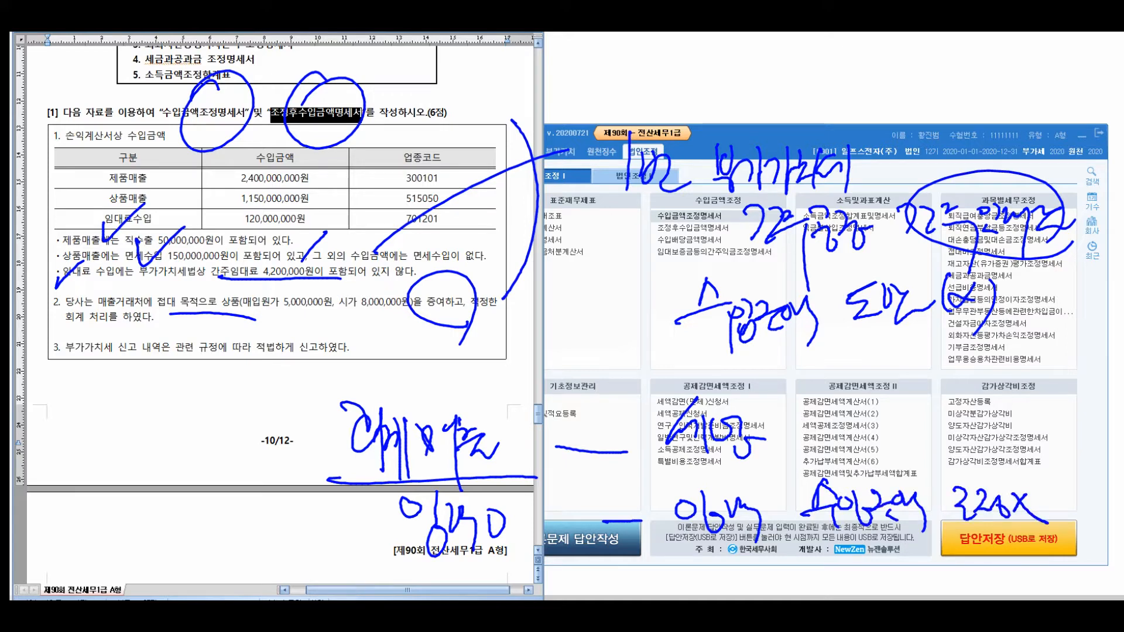
mouse_move(578, 363)
mouse_down()
mouse_move(647, 298)
mouse_move(626, 328)
mouse_up()
mouse_move(793, 398)
mouse_down()
mouse_move(781, 451)
mouse_move(817, 442)
mouse_up()
mouse_move(817, 410)
mouse_down()
mouse_move(792, 442)
mouse_move(826, 447)
mouse_up()
drag(869, 421, 901, 420)
drag(872, 434, 906, 434)
mouse_move(904, 413)
mouse_down()
mouse_move(889, 432)
mouse_move(900, 421)
mouse_move(946, 451)
mouse_move(971, 449)
mouse_up()
drag(967, 410, 1001, 452)
mouse_move(960, 391)
mouse_down()
mouse_move(924, 436)
mouse_move(998, 398)
mouse_up()
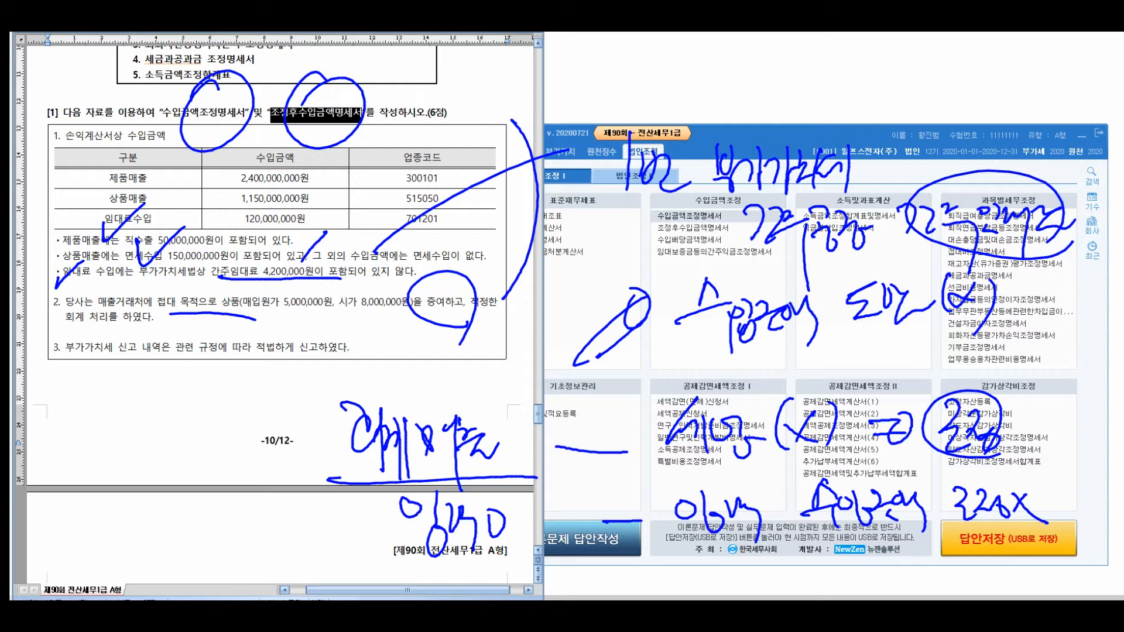
drag(555, 449, 621, 454)
key(Escape)
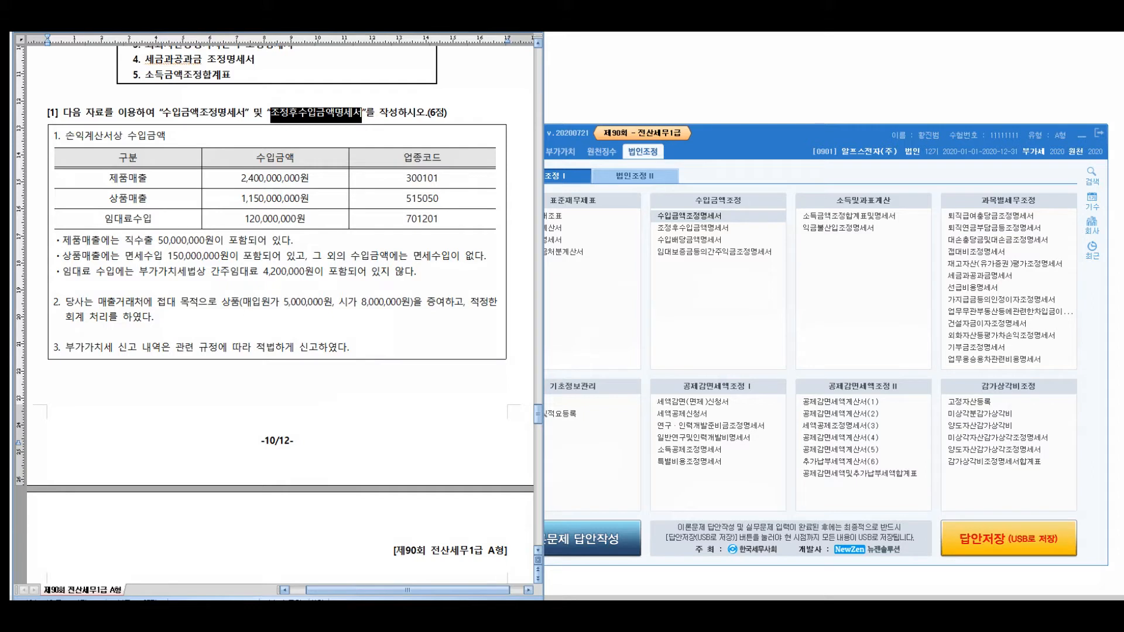
mouse_move(291, 301)
mouse_down()
mouse_move(475, 212)
mouse_move(468, 202)
mouse_up()
drag(464, 145, 468, 177)
mouse_move(495, 144)
mouse_down()
mouse_move(505, 151)
mouse_move(494, 182)
mouse_up()
drag(515, 151, 539, 156)
mouse_move(530, 163)
mouse_down()
mouse_move(527, 219)
mouse_move(557, 156)
mouse_up()
mouse_move(544, 170)
mouse_down()
mouse_move(557, 188)
mouse_move(564, 172)
mouse_up()
drag(566, 147, 566, 175)
mouse_move(575, 163)
mouse_down()
mouse_move(596, 176)
mouse_move(615, 163)
mouse_up()
drag(498, 190, 639, 183)
mouse_move(644, 144)
mouse_down()
mouse_move(642, 196)
mouse_move(724, 162)
mouse_move(737, 179)
mouse_move(785, 131)
mouse_move(801, 140)
mouse_move(814, 178)
mouse_move(845, 171)
mouse_up()
drag(854, 131, 855, 197)
drag(597, 222, 580, 265)
drag(599, 235, 606, 268)
drag(613, 237, 621, 260)
mouse_move(629, 224)
mouse_down()
mouse_move(632, 271)
mouse_move(644, 267)
mouse_up()
drag(643, 230, 663, 266)
mouse_move(684, 227)
mouse_down()
mouse_move(706, 255)
mouse_move(721, 250)
mouse_up()
mouse_move(723, 219)
mouse_down()
mouse_move(726, 274)
mouse_move(739, 246)
mouse_up()
mouse_move(744, 223)
mouse_down()
mouse_move(745, 268)
mouse_move(749, 256)
mouse_up()
drag(449, 314, 453, 326)
drag(451, 327, 476, 396)
drag(472, 358, 505, 358)
mouse_move(510, 331)
mouse_down()
mouse_move(515, 393)
mouse_move(466, 387)
mouse_move(461, 404)
mouse_up()
drag(551, 354, 626, 358)
mouse_move(662, 321)
mouse_down()
mouse_move(653, 364)
mouse_move(679, 365)
mouse_up()
mouse_move(685, 328)
mouse_down()
mouse_move(686, 366)
mouse_move(714, 357)
mouse_up()
drag(706, 330, 729, 370)
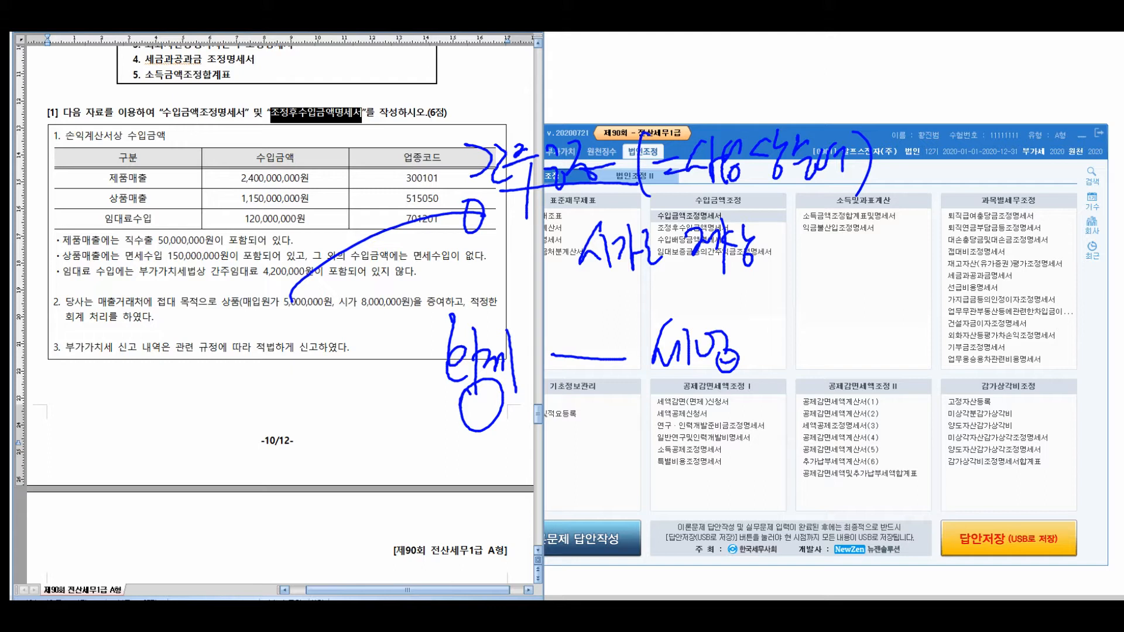
drag(785, 302, 778, 363)
mouse_move(797, 325)
mouse_down()
mouse_move(817, 355)
mouse_move(790, 352)
mouse_up()
drag(843, 321, 834, 382)
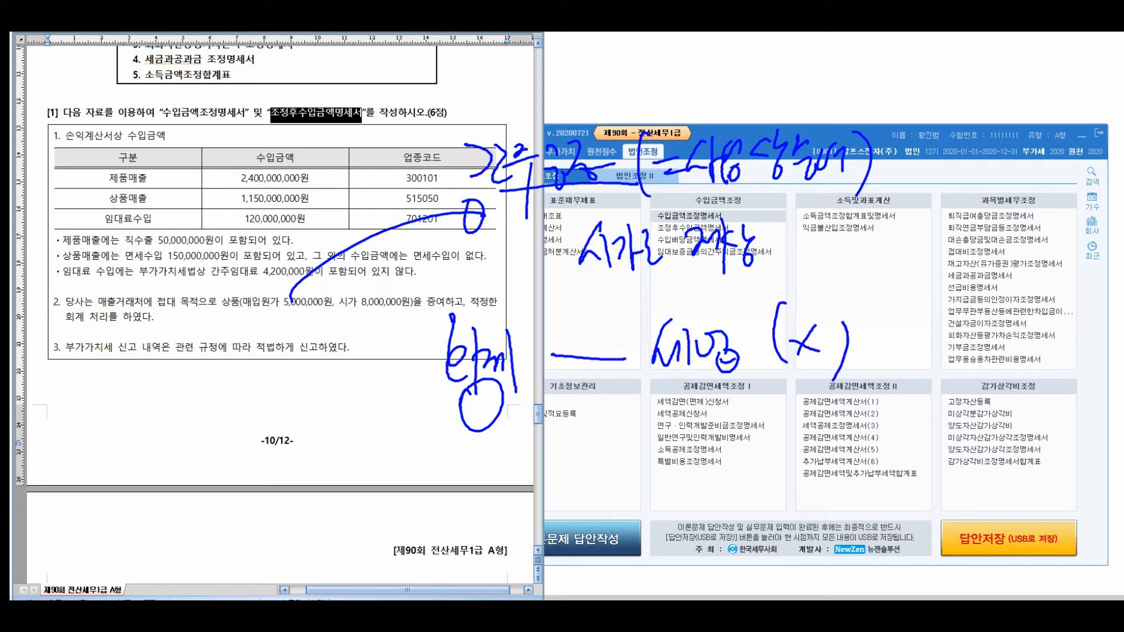
mouse_move(582, 399)
mouse_down()
mouse_move(641, 485)
mouse_move(619, 485)
mouse_up()
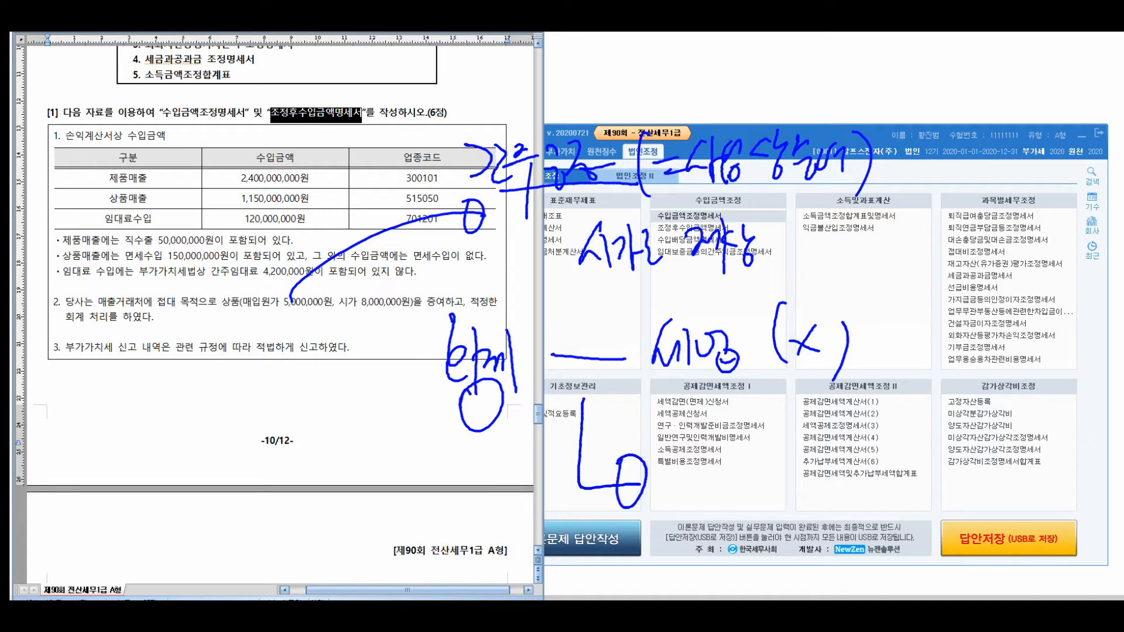
mouse_move(702, 419)
mouse_down()
mouse_move(686, 461)
mouse_move(779, 440)
mouse_move(775, 469)
mouse_up()
mouse_move(771, 433)
mouse_down()
mouse_move(767, 461)
mouse_move(791, 501)
mouse_up()
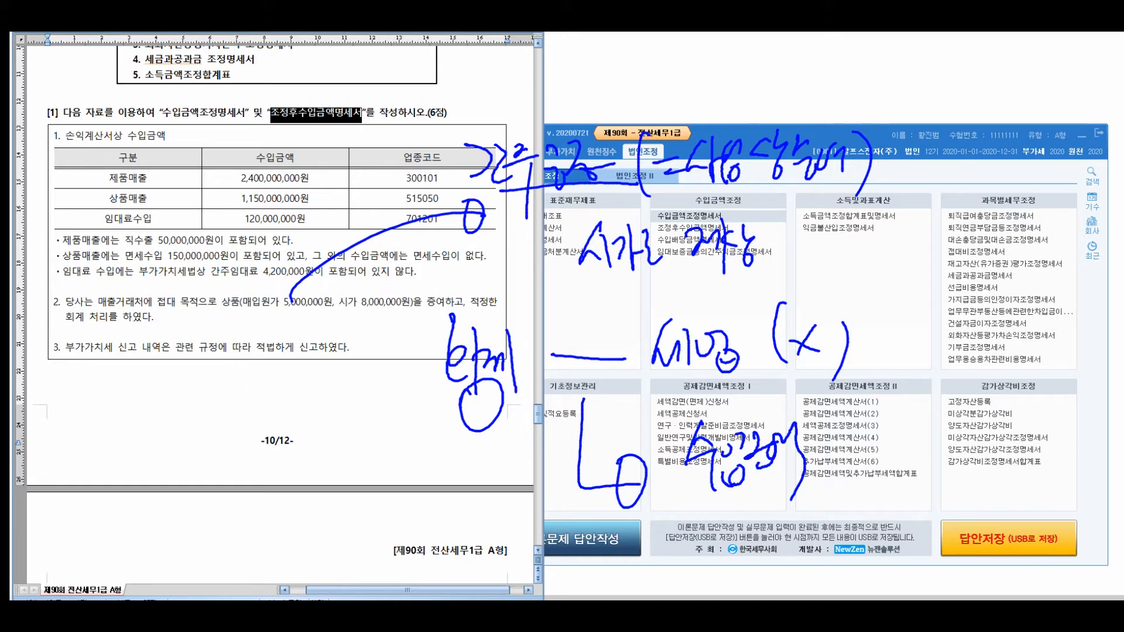
mouse_move(843, 426)
mouse_down()
mouse_move(879, 474)
mouse_move(915, 463)
mouse_up()
mouse_move(954, 437)
mouse_down()
mouse_move(937, 463)
mouse_move(960, 435)
mouse_up()
mouse_move(270, 212)
mouse_down()
mouse_move(147, 297)
mouse_move(146, 282)
mouse_up()
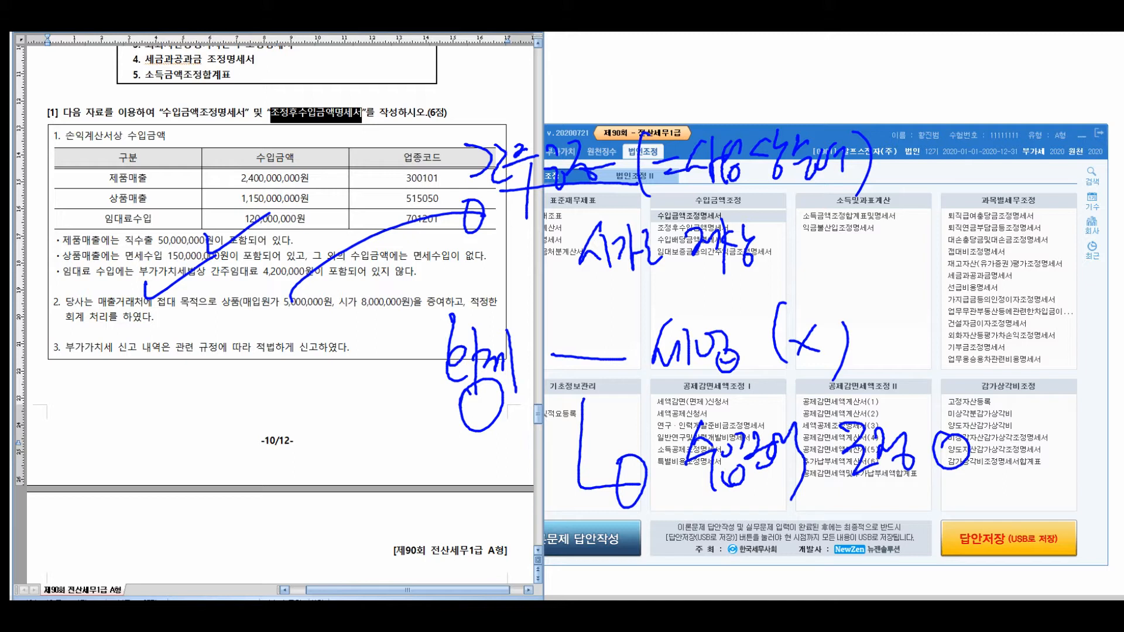
drag(602, 278, 782, 274)
key(Escape)
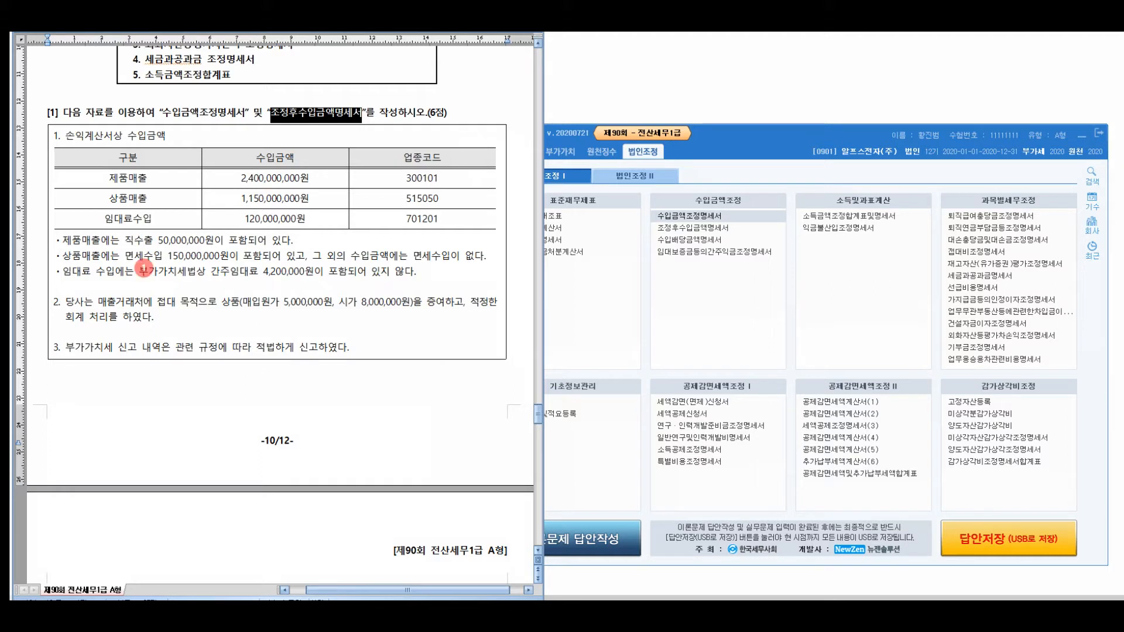
click(190, 302)
- Switch to KcLep and open the 수입금액조정명세서 form on its 수입금액조정계산 page
key(alt+Tab)
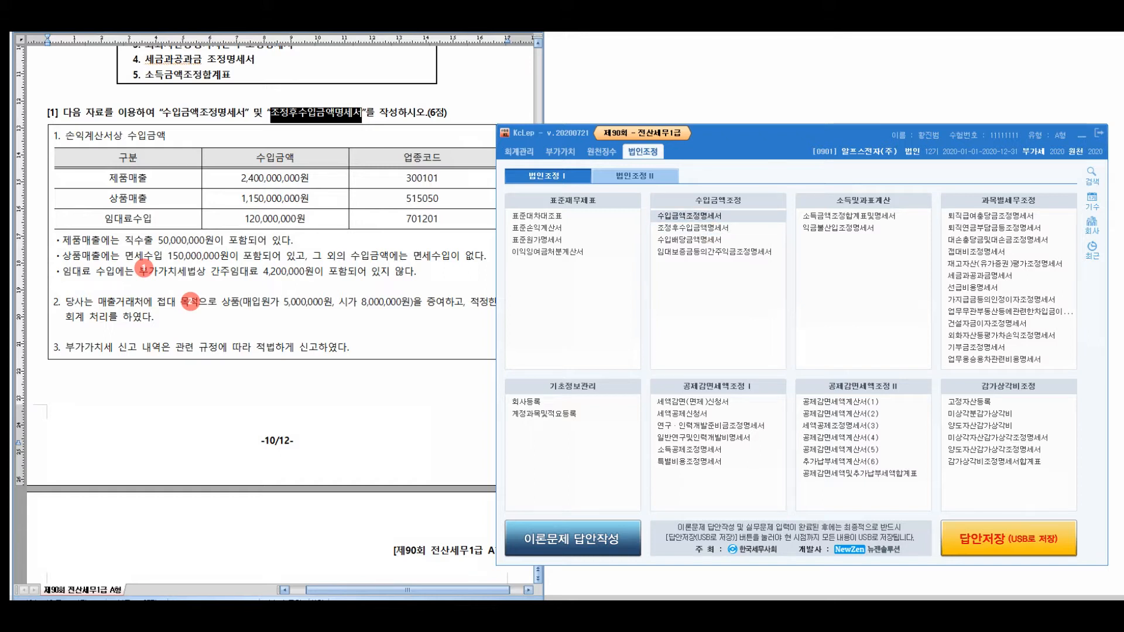
click(690, 216)
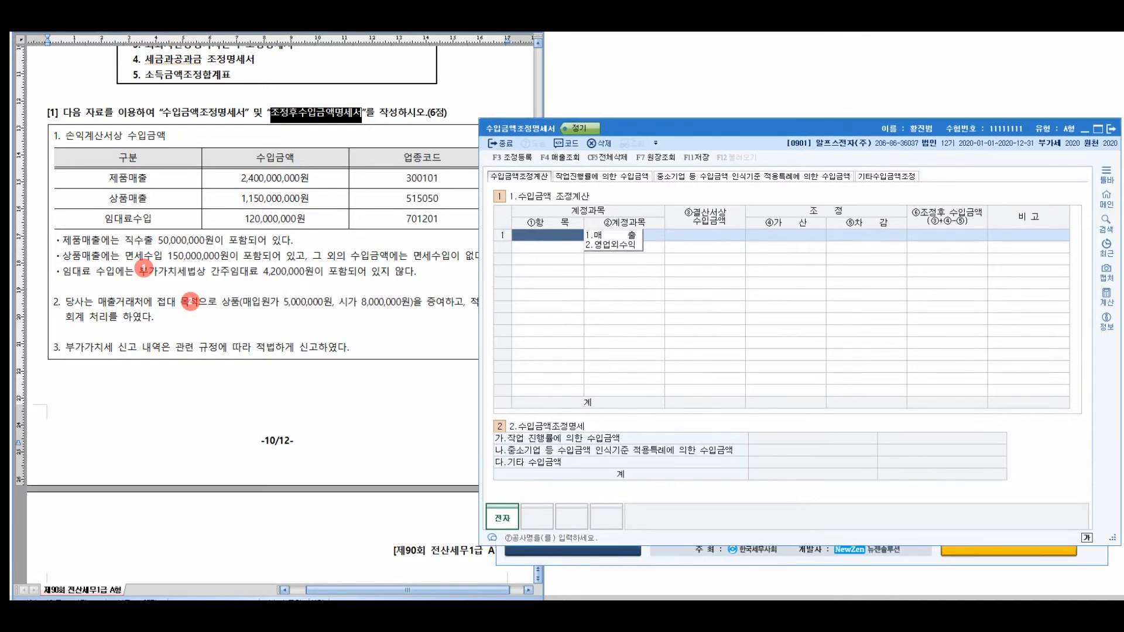
key(F4)
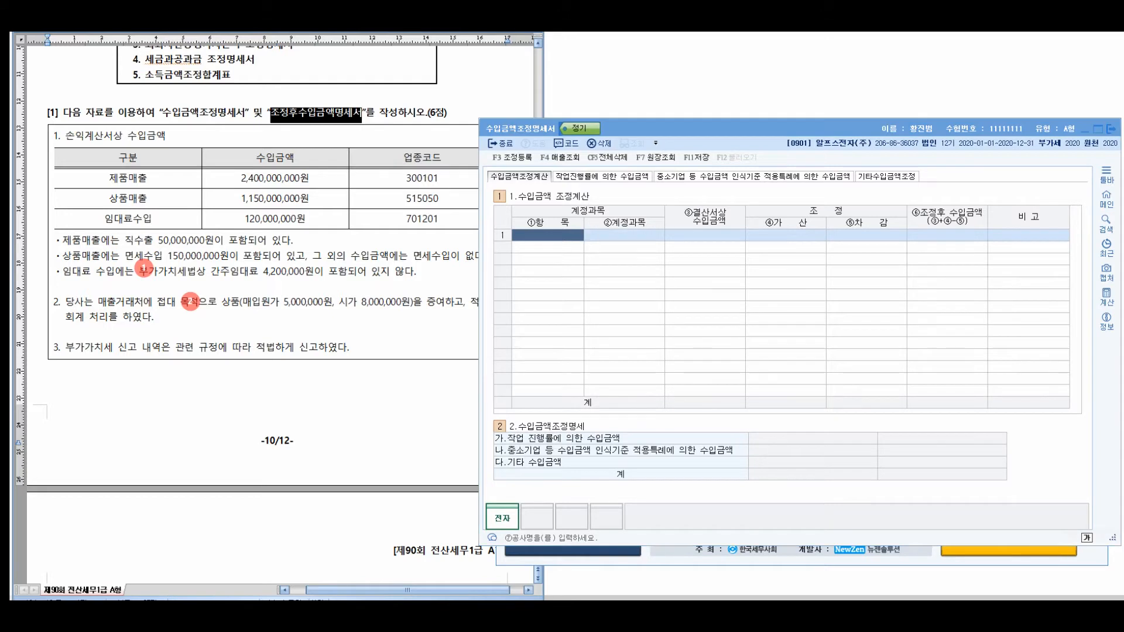
mouse_move(573, 169)
mouse_down()
mouse_move(508, 185)
mouse_move(532, 229)
mouse_up()
mouse_move(673, 102)
mouse_down()
mouse_move(679, 167)
mouse_move(750, 111)
mouse_move(775, 126)
mouse_move(790, 167)
mouse_up()
drag(793, 117, 799, 226)
mouse_move(738, 65)
mouse_down()
mouse_move(702, 202)
mouse_move(720, 64)
mouse_up()
mouse_move(651, 253)
mouse_down()
mouse_move(694, 275)
mouse_move(755, 266)
mouse_move(784, 287)
mouse_up()
mouse_move(829, 238)
mouse_down()
mouse_move(837, 272)
mouse_move(861, 246)
mouse_move(878, 249)
mouse_move(868, 351)
mouse_up()
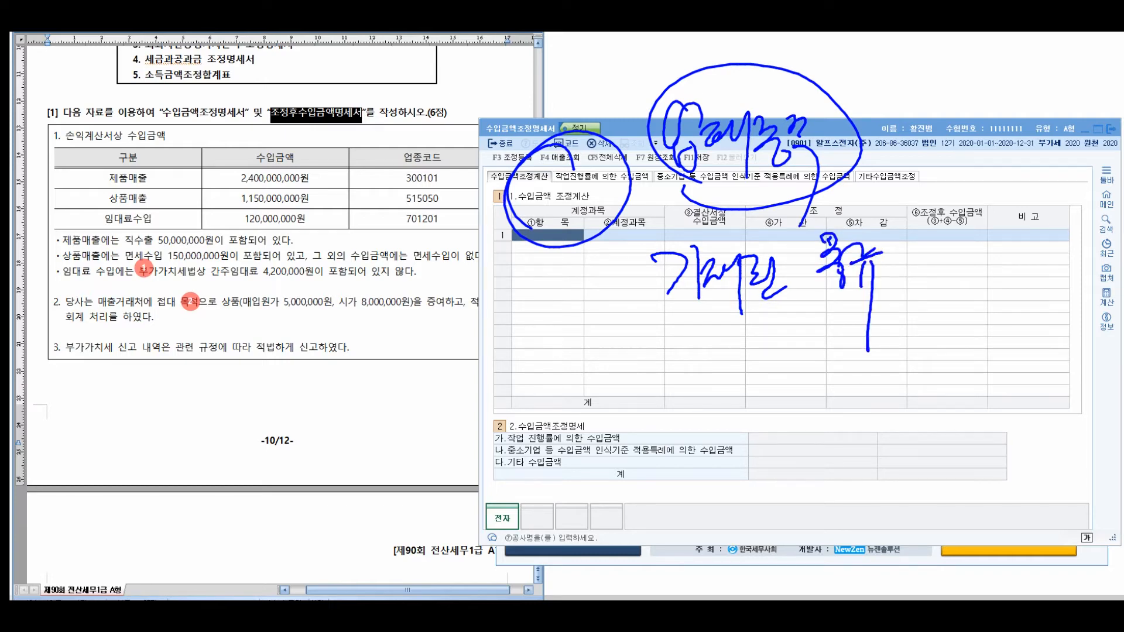
mouse_move(700, 345)
mouse_down()
mouse_move(683, 356)
mouse_move(710, 413)
mouse_up()
mouse_move(715, 369)
mouse_down()
mouse_move(732, 393)
mouse_move(760, 374)
mouse_move(824, 419)
mouse_up()
drag(856, 362, 846, 366)
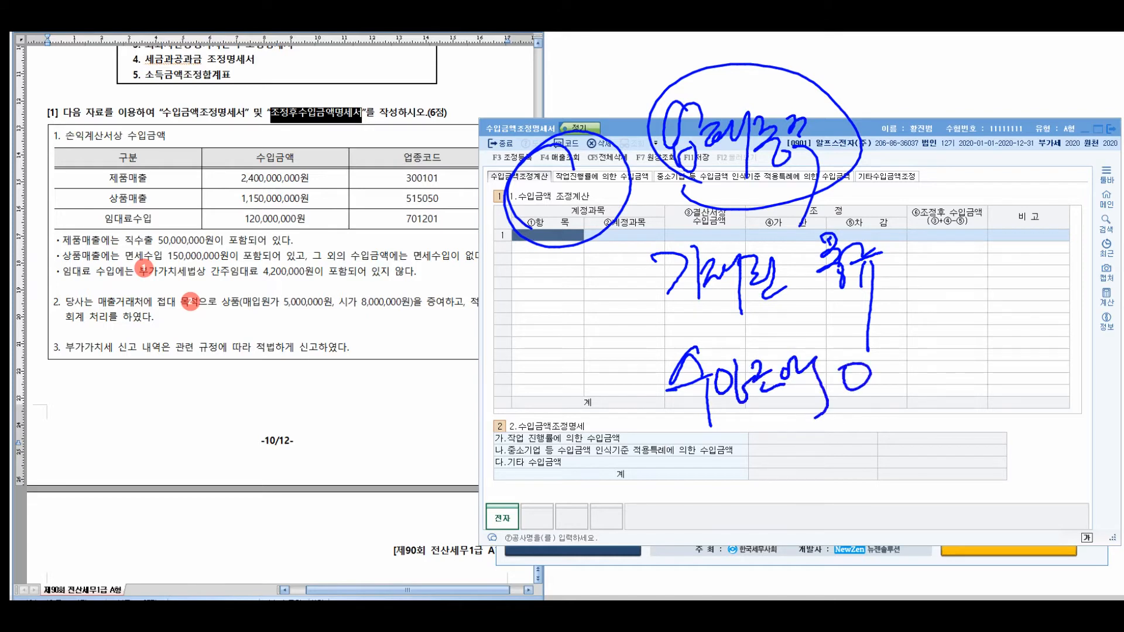
drag(628, 40, 657, 443)
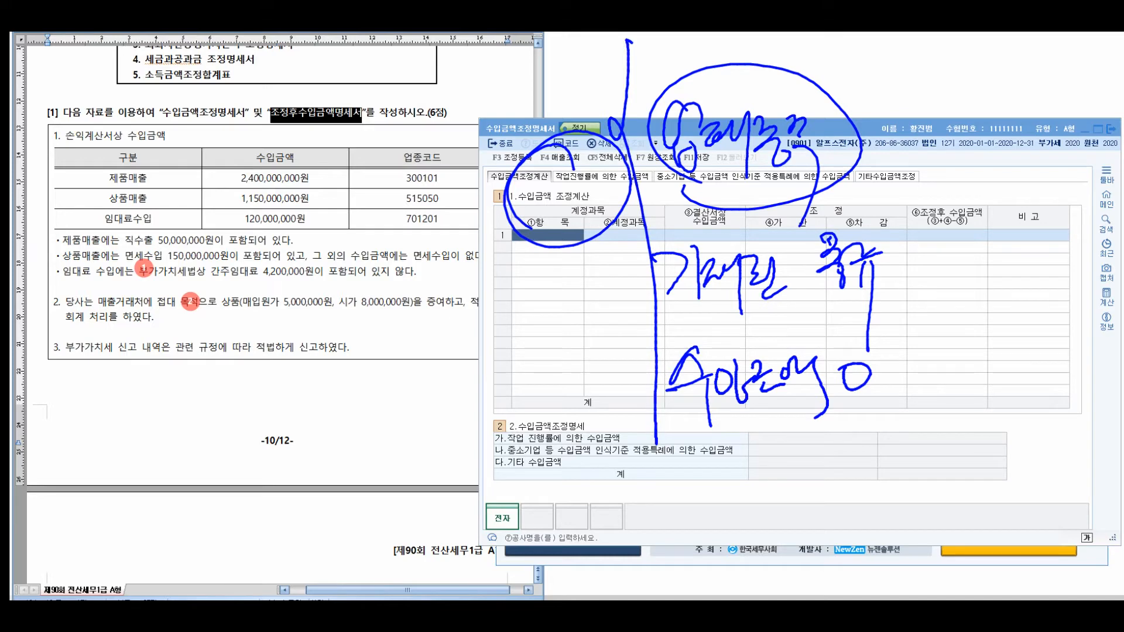
drag(698, 479, 725, 518)
drag(735, 459, 761, 551)
mouse_move(761, 486)
mouse_down()
mouse_move(797, 521)
mouse_move(811, 473)
mouse_move(811, 513)
mouse_up()
drag(794, 476, 830, 509)
drag(837, 483, 861, 527)
drag(749, 544, 890, 521)
drag(761, 445, 755, 453)
mouse_move(691, 510)
mouse_down()
mouse_move(582, 240)
mouse_move(553, 293)
mouse_up()
drag(597, 252, 546, 301)
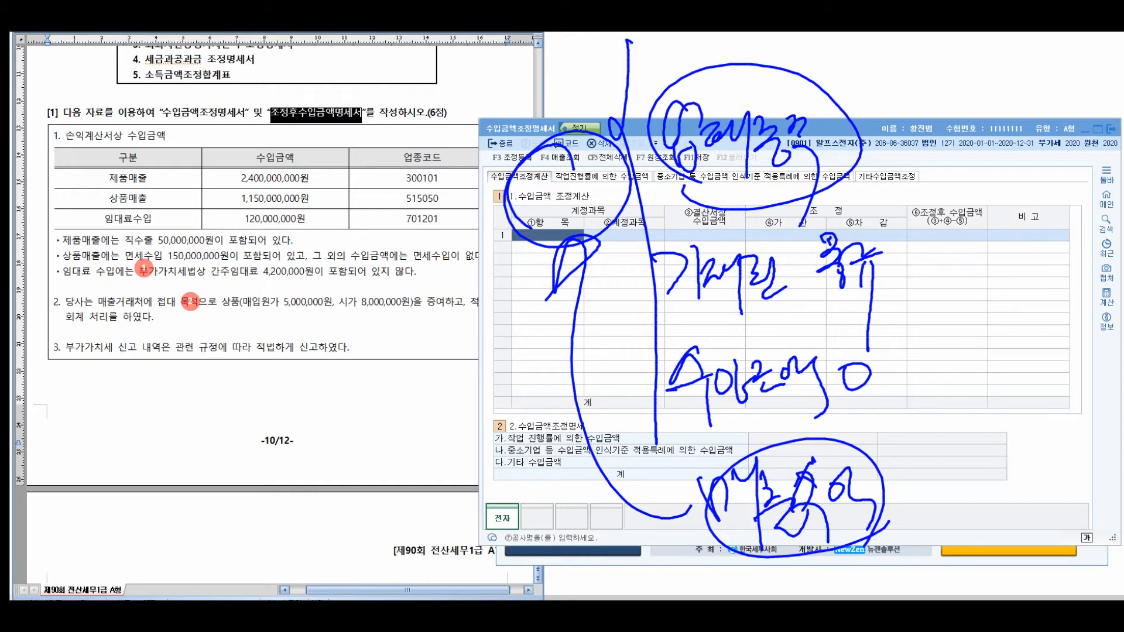
drag(665, 214, 904, 204)
mouse_move(721, 44)
mouse_down()
mouse_move(694, 64)
mouse_move(784, 76)
mouse_move(720, 44)
mouse_up()
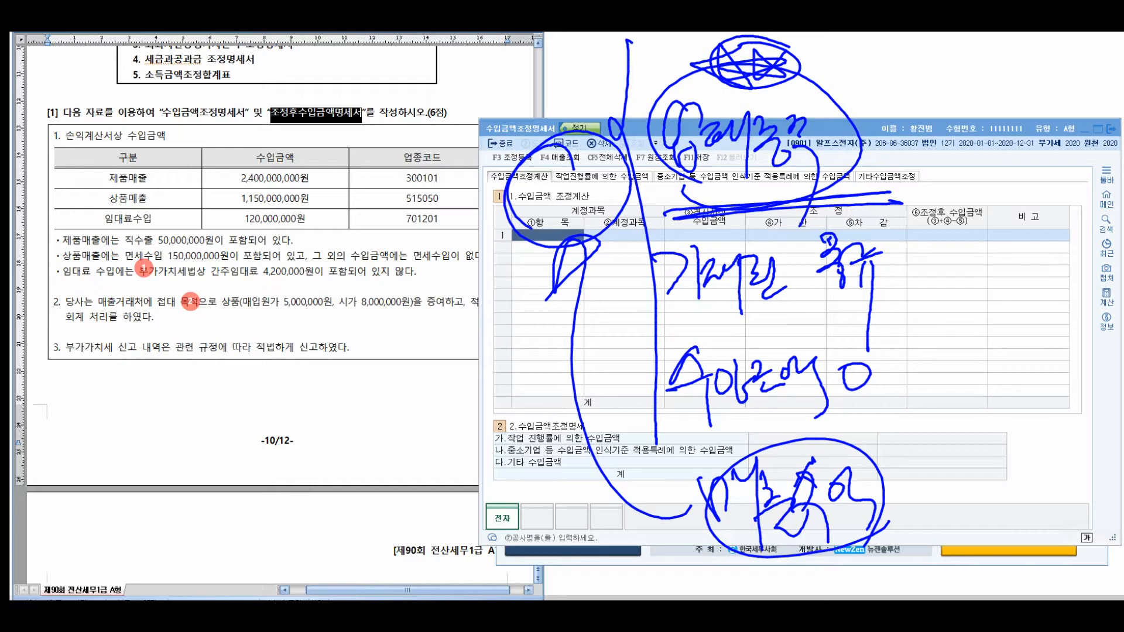
key(Escape)
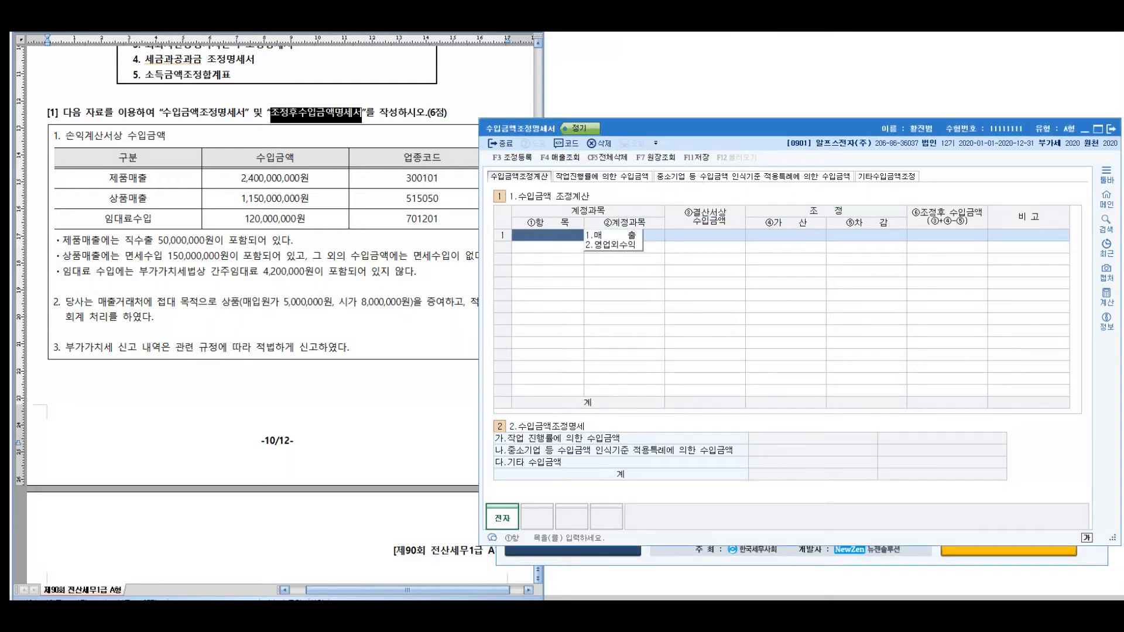
- Start the first 수입금액조정계산 row as 매출 with account 404, 제품매출
key(1)
key(Return)
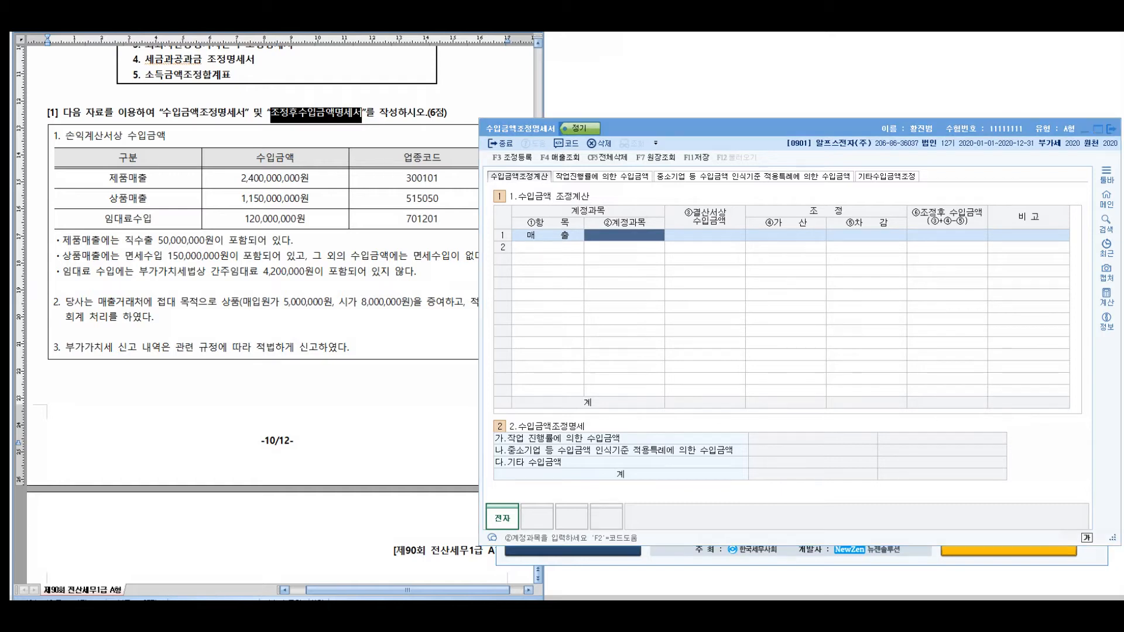
mouse_move(597, 181)
mouse_down()
mouse_move(640, 213)
mouse_move(621, 178)
mouse_up()
mouse_move(589, 135)
mouse_down()
mouse_move(534, 153)
mouse_move(594, 126)
mouse_move(526, 117)
mouse_move(660, 87)
mouse_up()
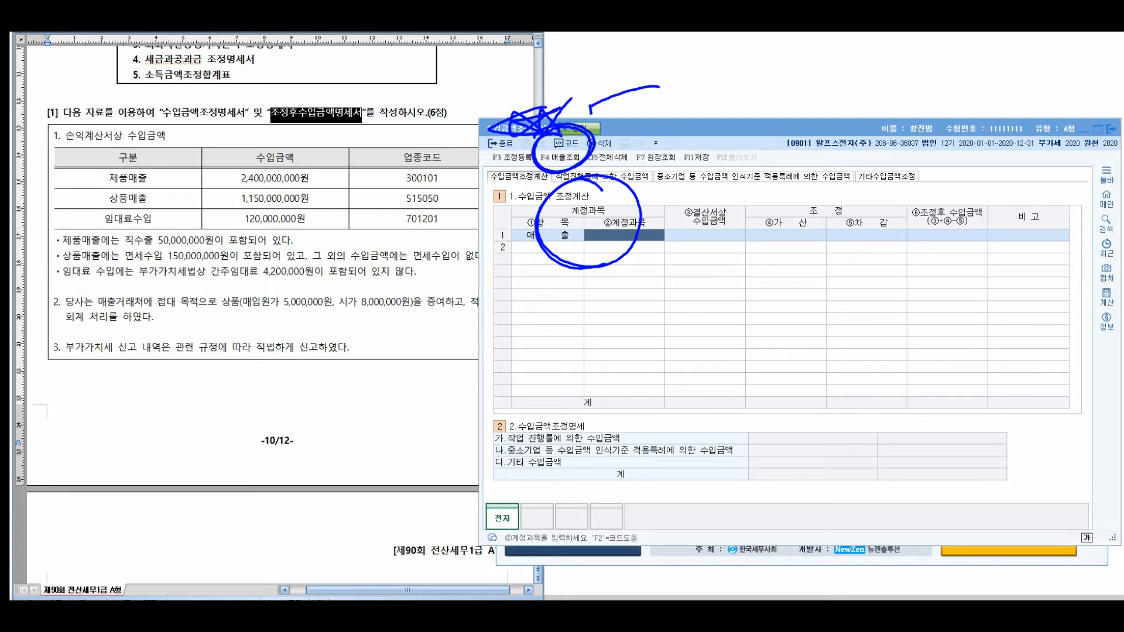
key(Escape)
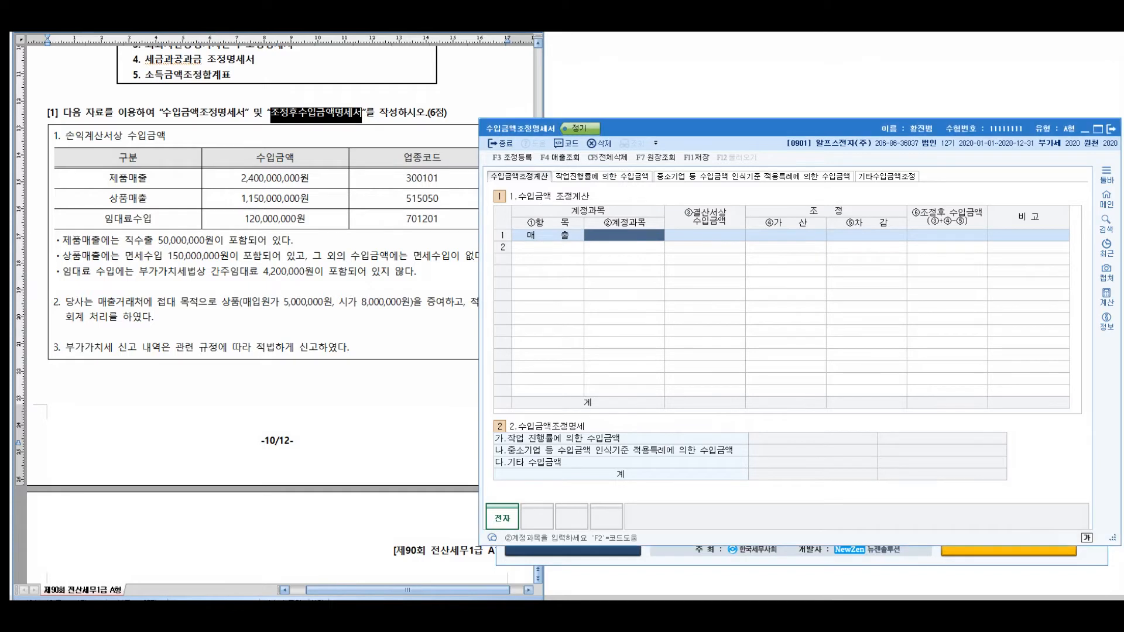
text(404)
key(Return)
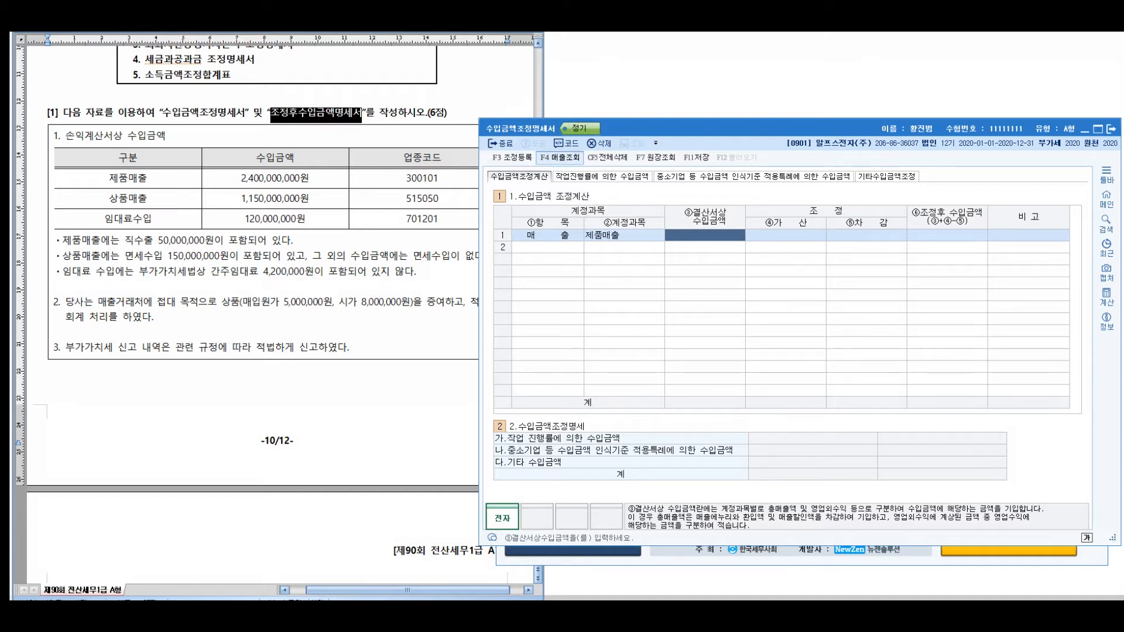
- Fill the 제품매출 row with the 2,400,000,000 amount from 매출조회, matching the exam figure, and leave the adjustment columns blank
key(F4)
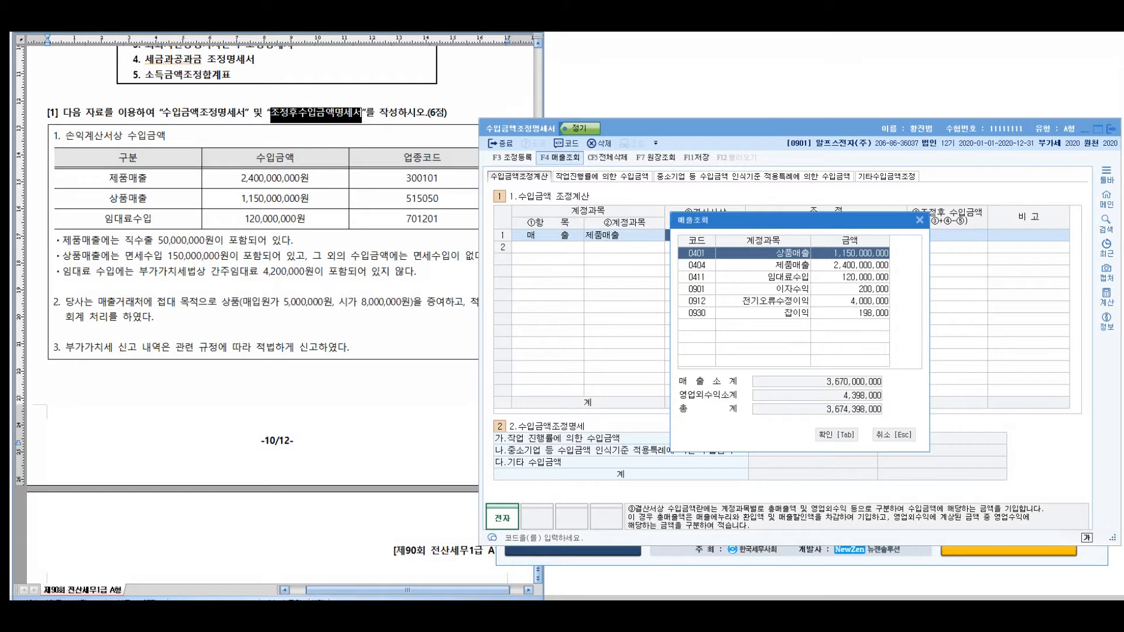
click(762, 265)
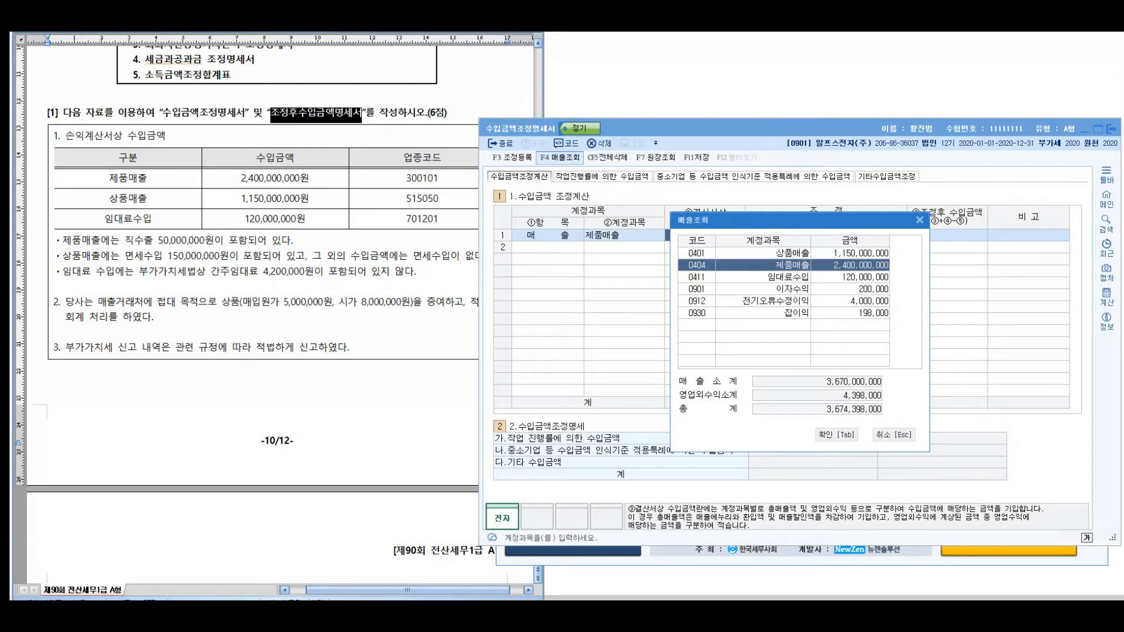
drag(241, 178, 308, 179)
click(790, 266)
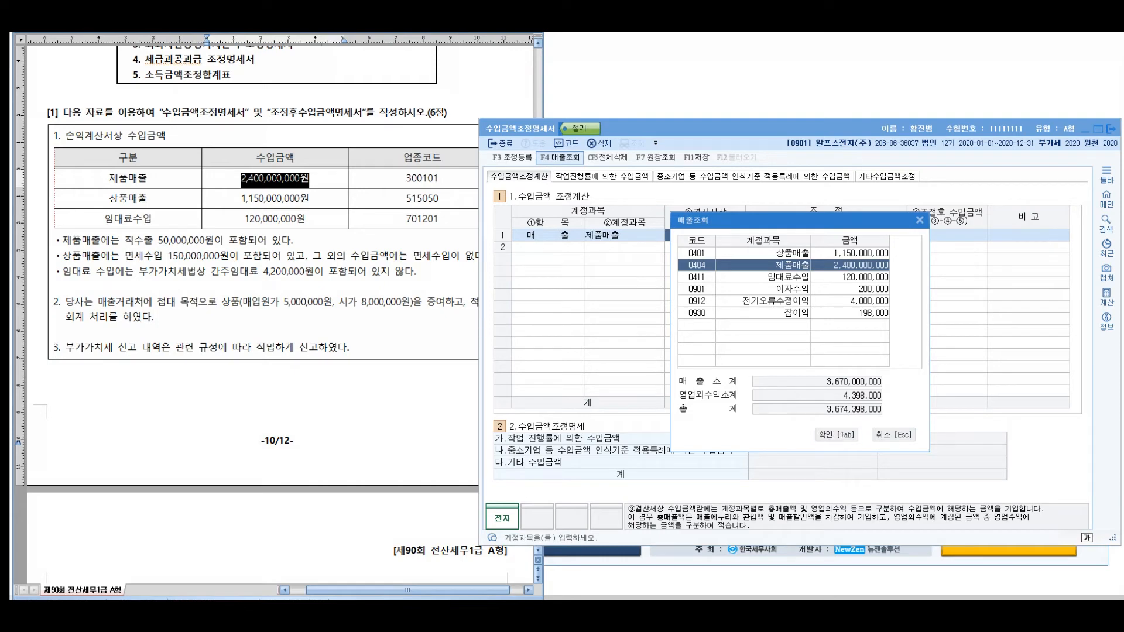
key(Tab)
key(Return)
key(Return)
key(Return)
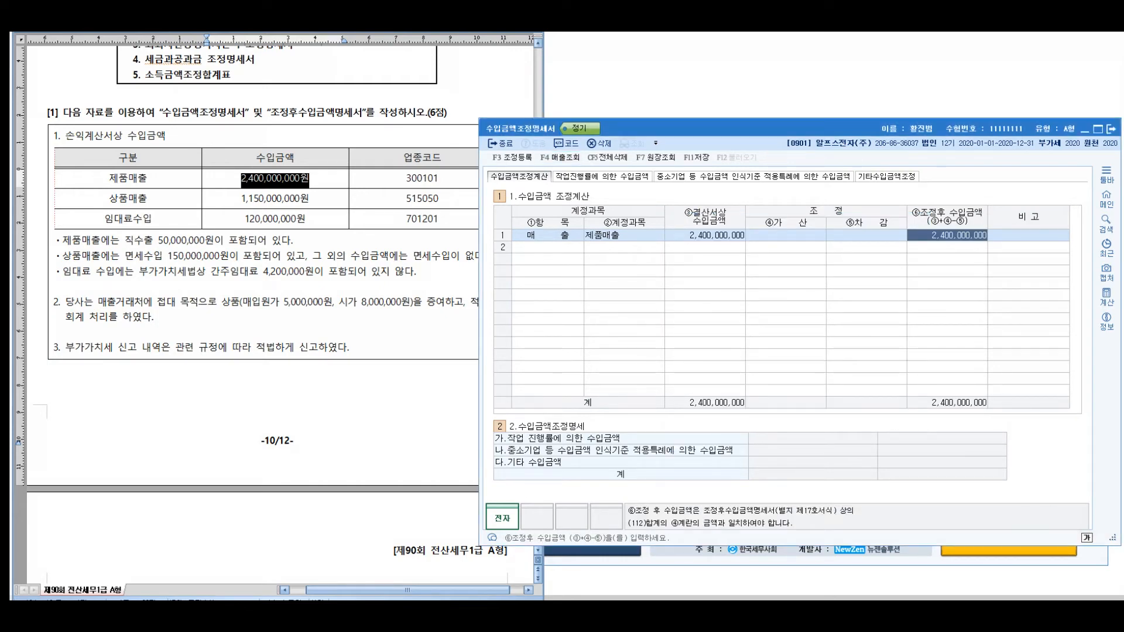
key(Return)
- Add a second 매출 row for 상품매출 with 1,150,000,000 from 매출조회 and no adjustments
key(1)
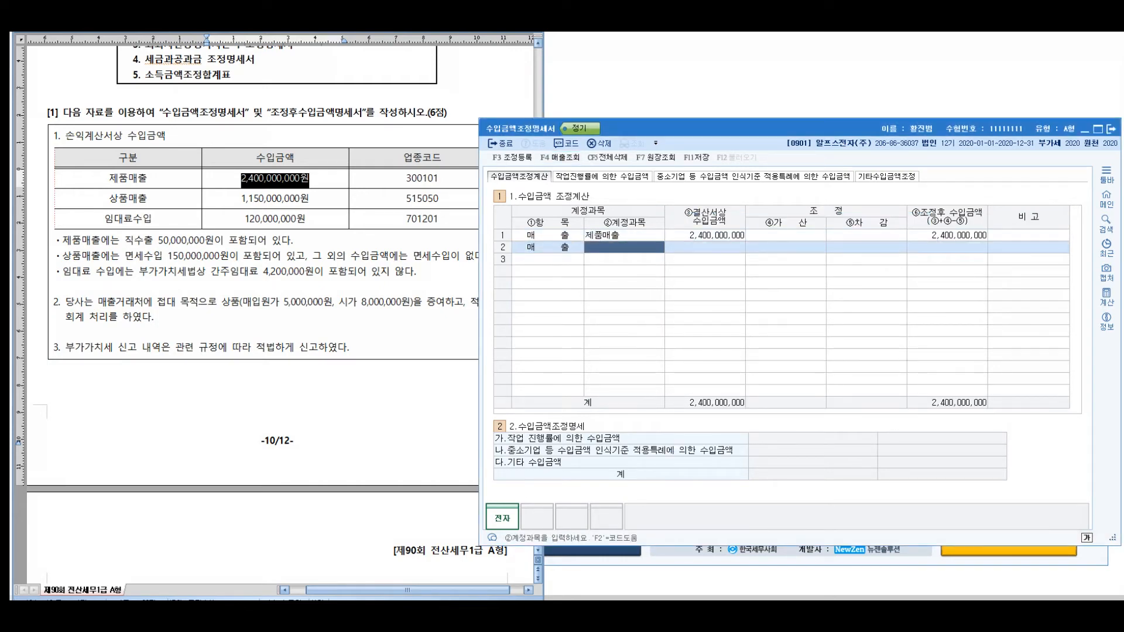
key(F4)
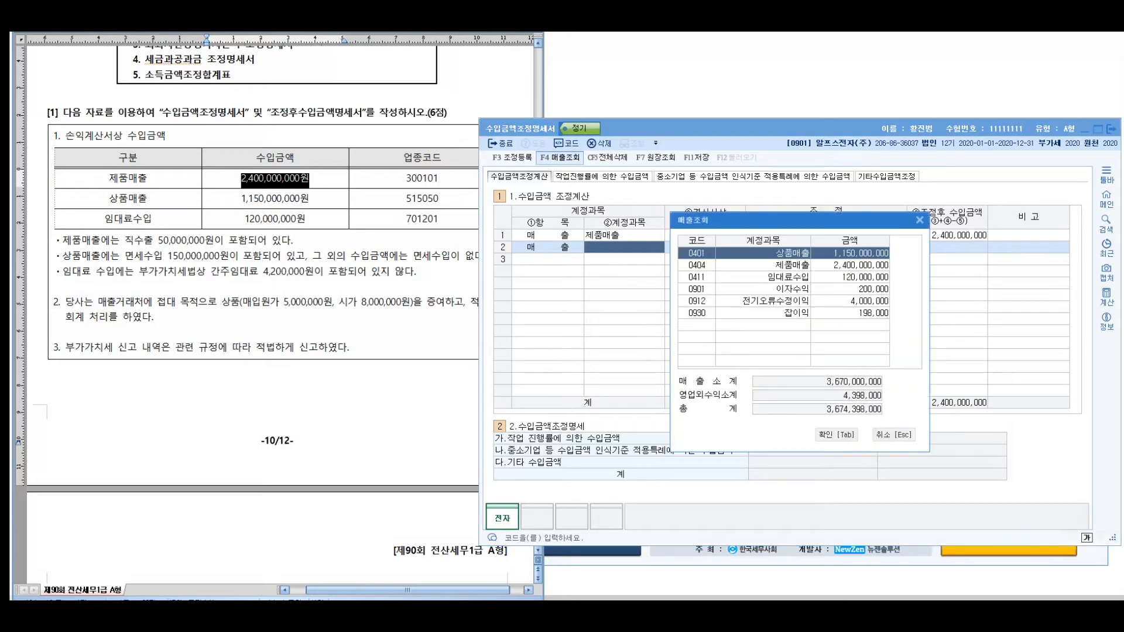
key(Return)
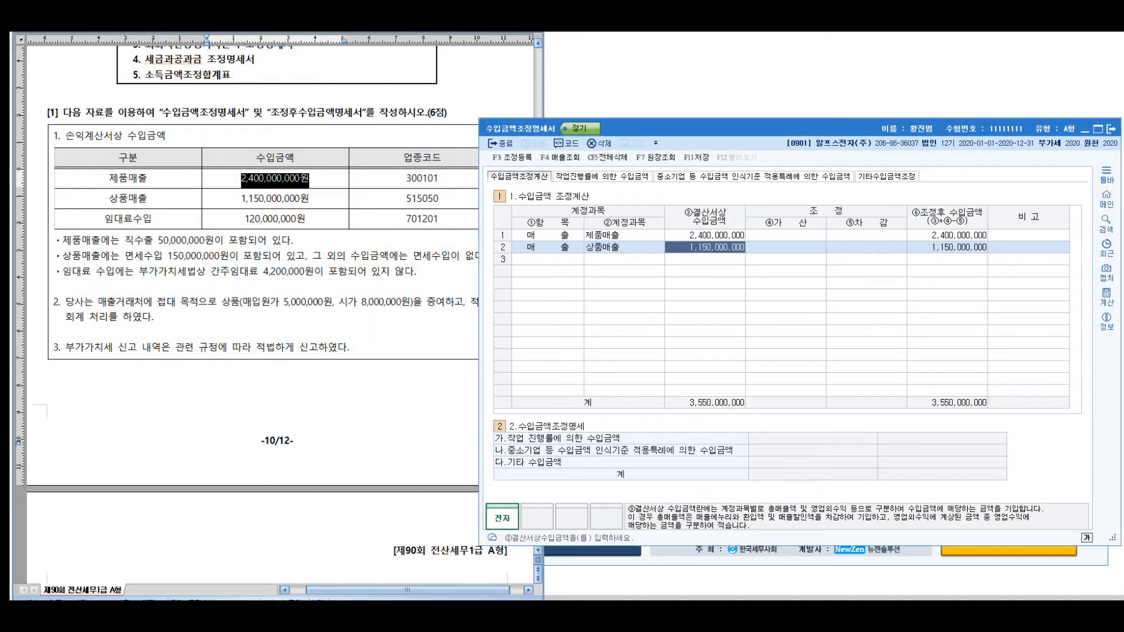
key(Return)
key(Return)
key(Return)
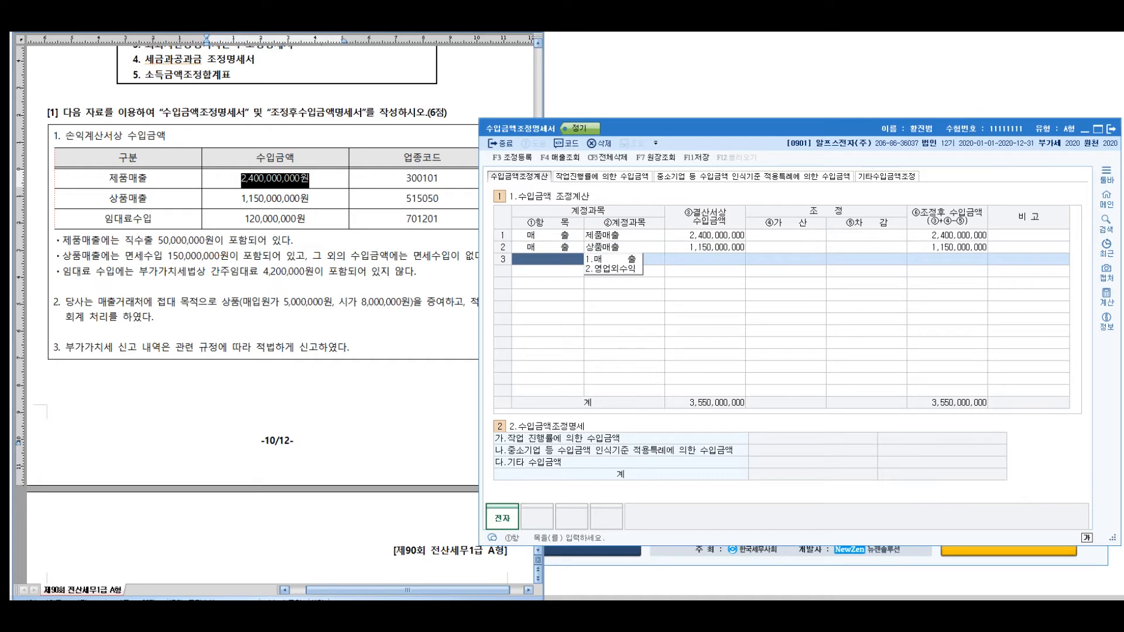
- Add a third 매출 row for 임대료수입 with 120,000,000 from 매출조회 and no adjustments
key(1)
key(F4)
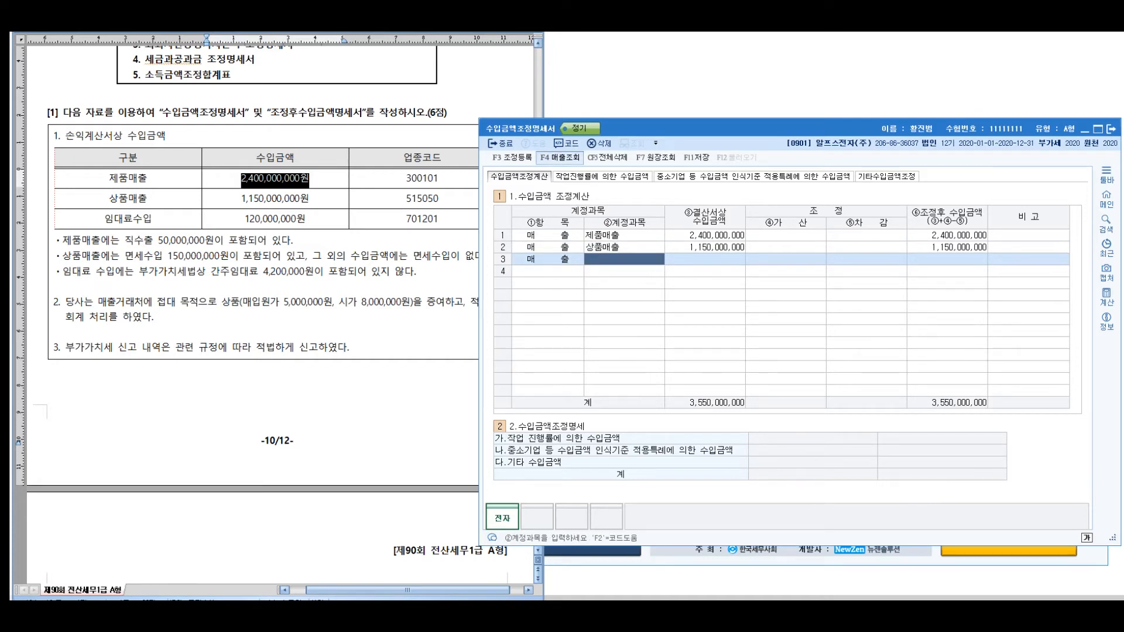
click(788, 277)
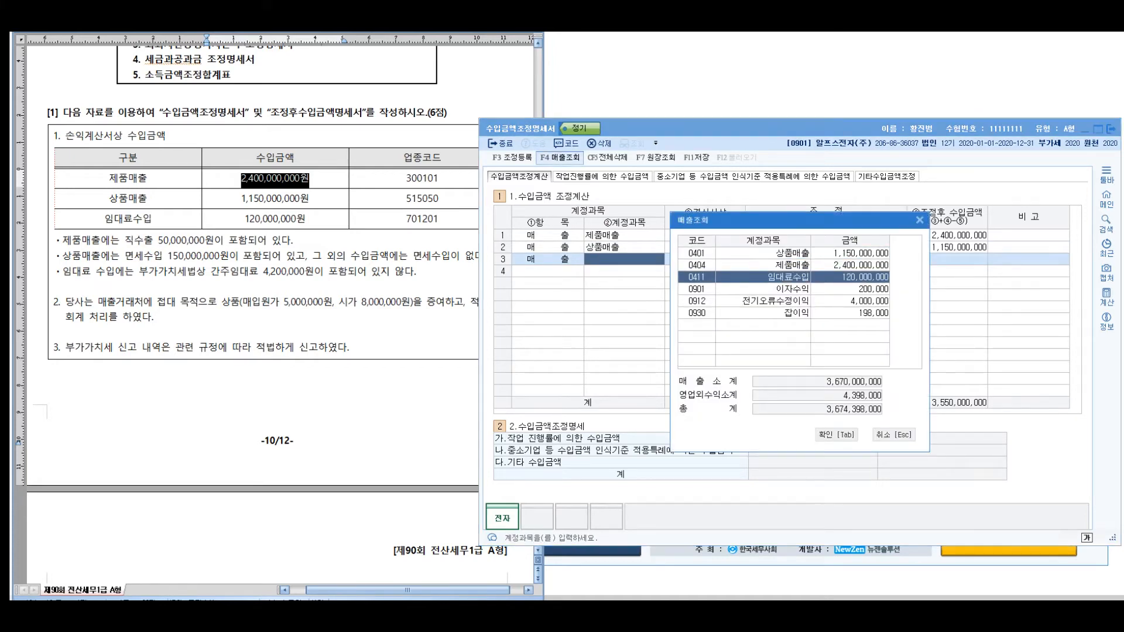
key(Tab)
key(Return)
key(Return)
key(Return)
key(Return)
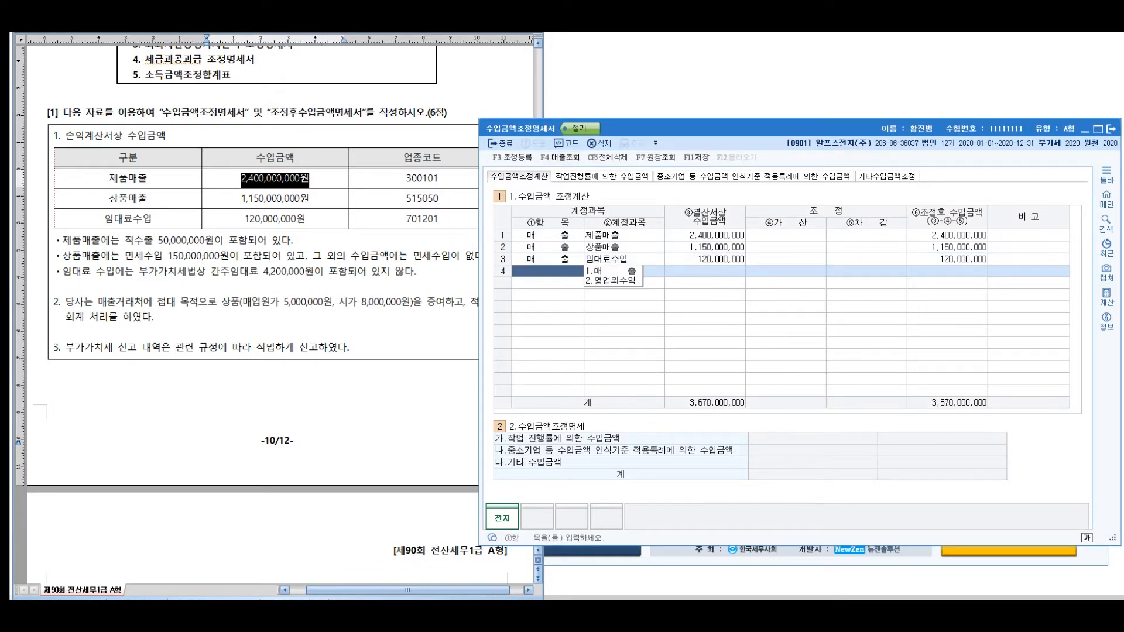
- Return to the exam document and highlight the business description 제조·도매업을 영위하는 in the introduction of problem 5
click(375, 286)
scroll(374, 287, up, 3)
scroll(278, 305, up, 3)
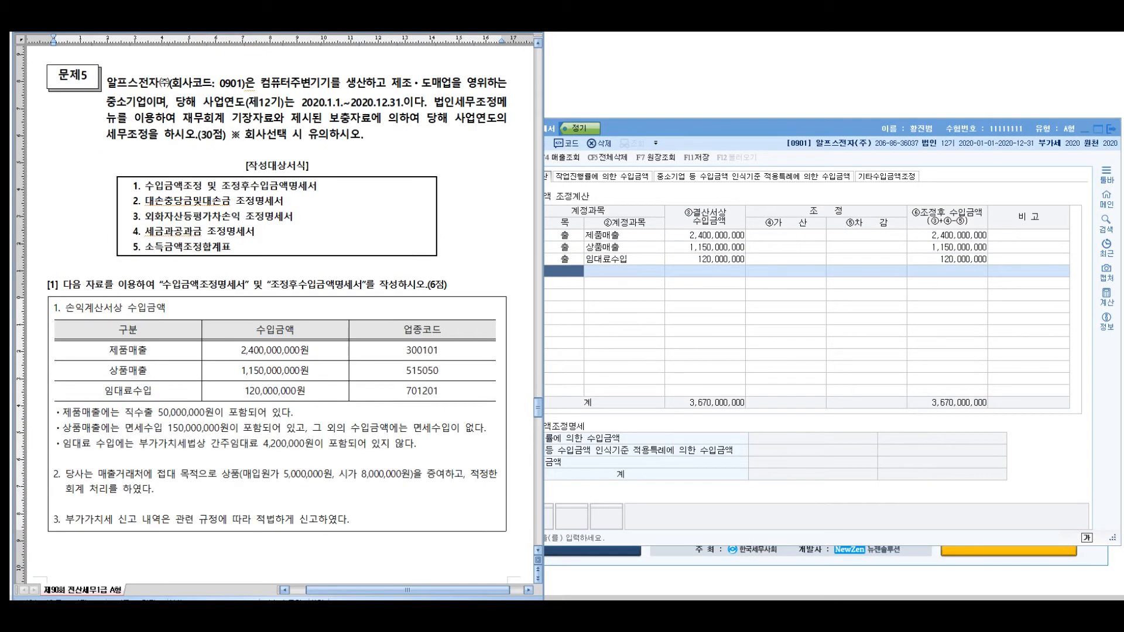
drag(391, 82, 507, 82)
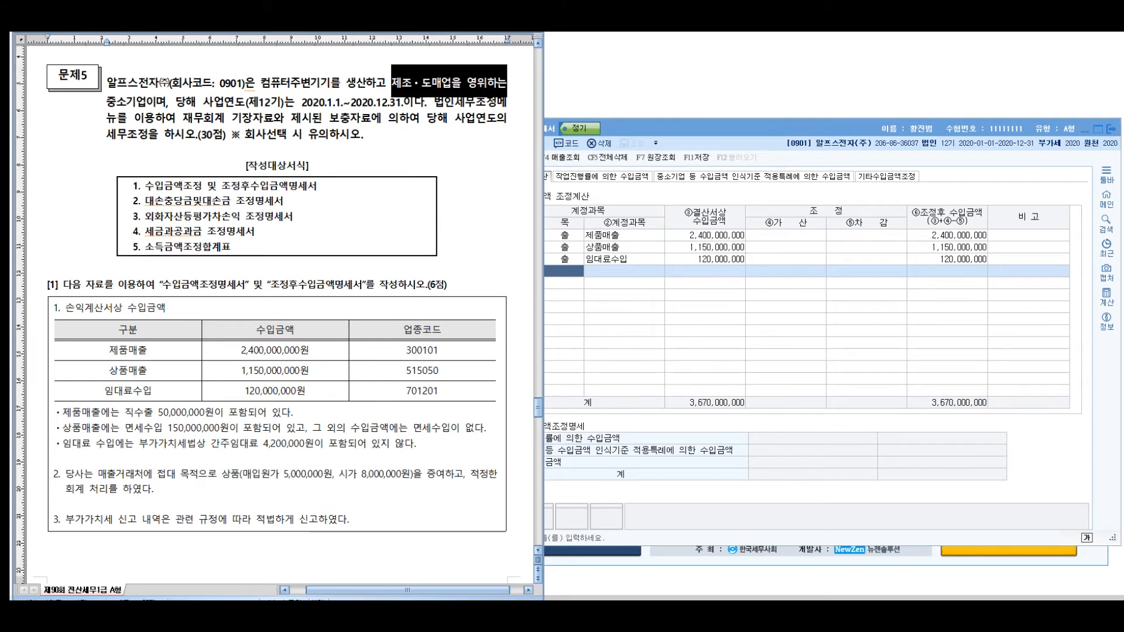
- Switch back to KcLep, review the 제품매출, 상품매출 and 임대료수입 rows against the business description, and close the form
key(alt+Tab)
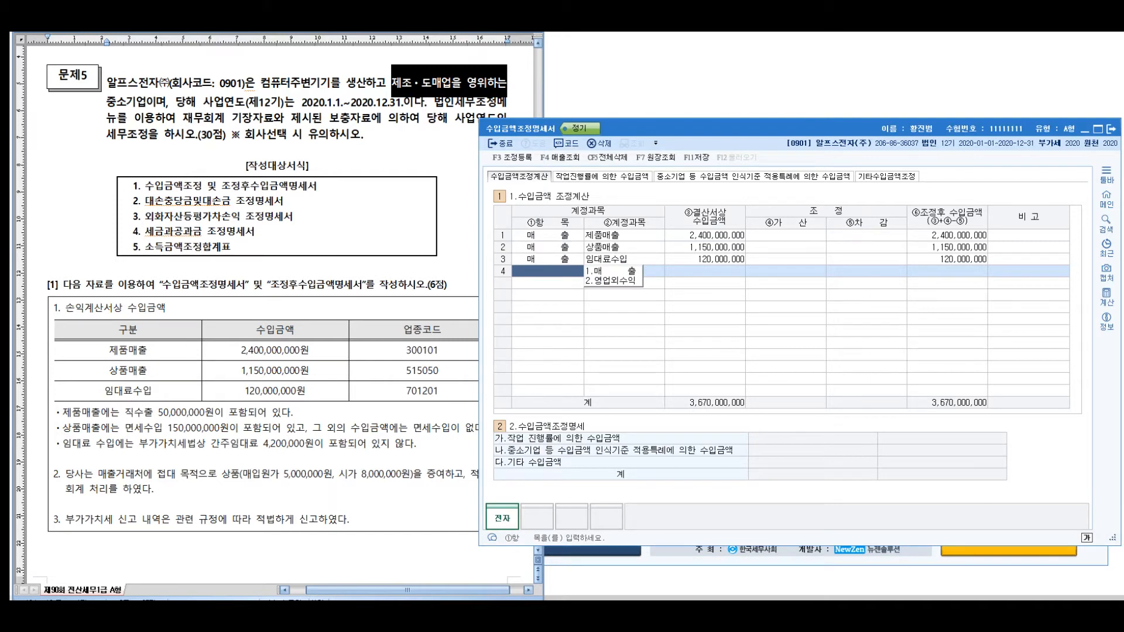
click(624, 236)
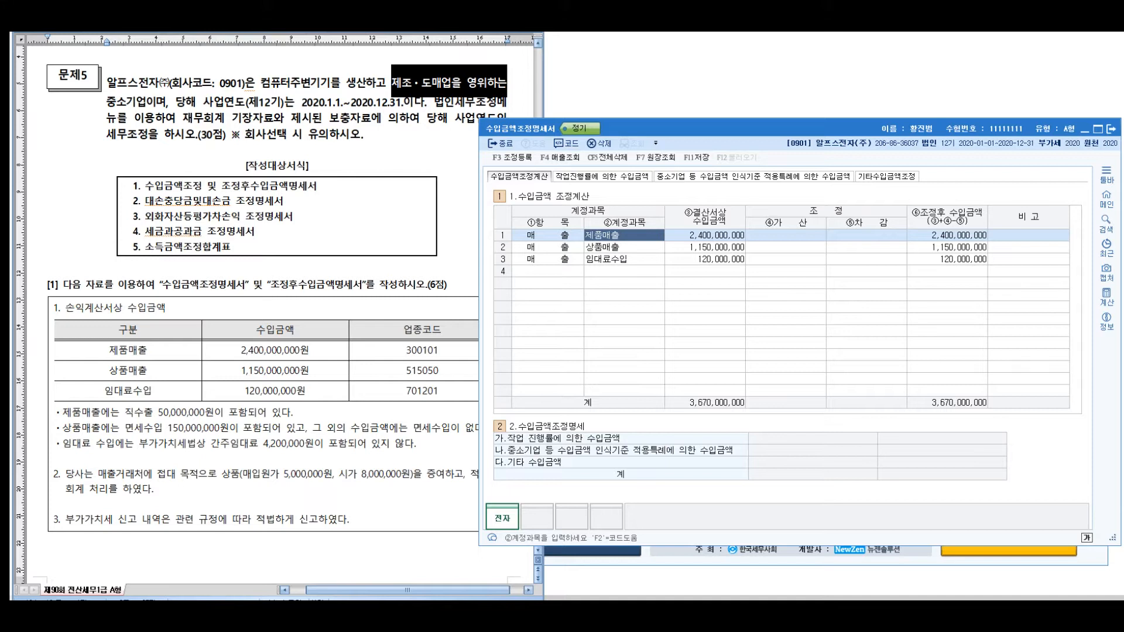
click(624, 247)
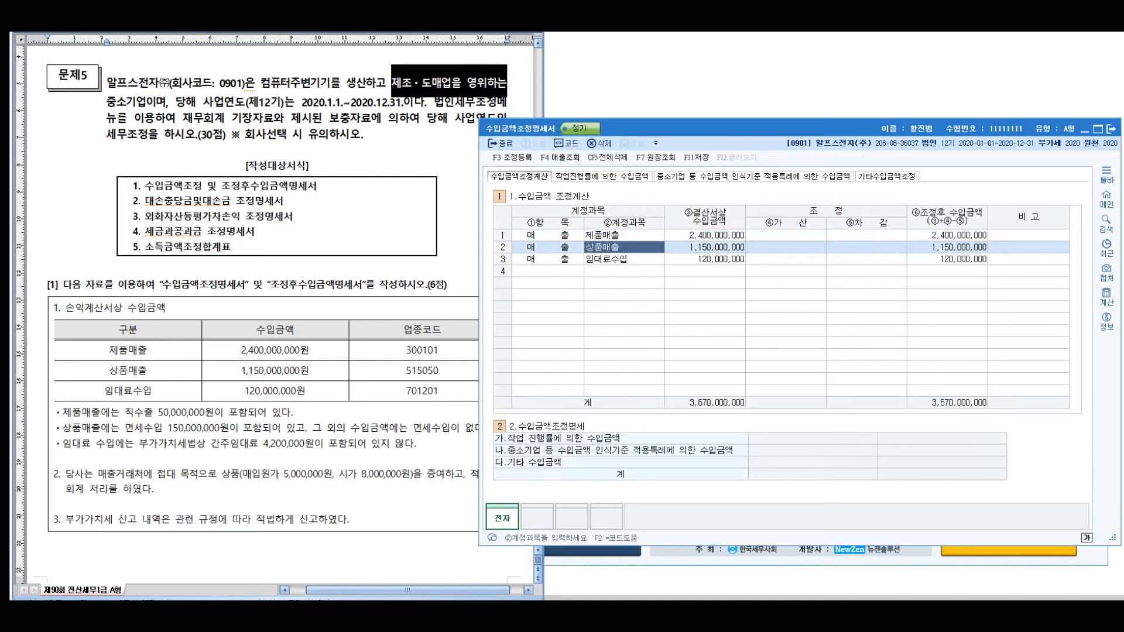
click(624, 259)
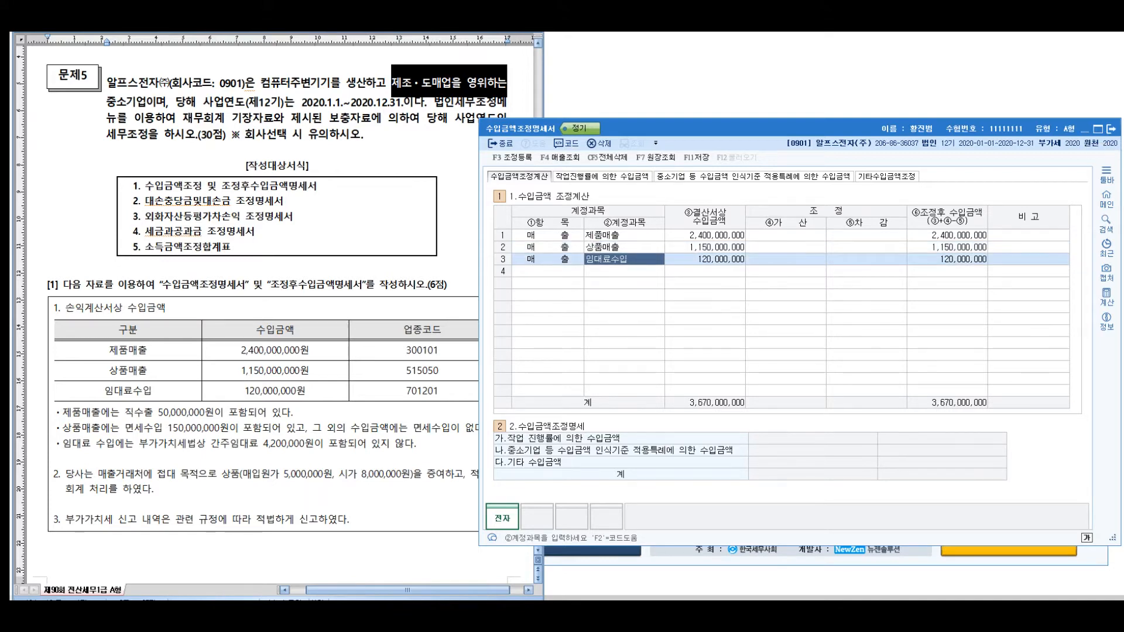
click(1111, 128)
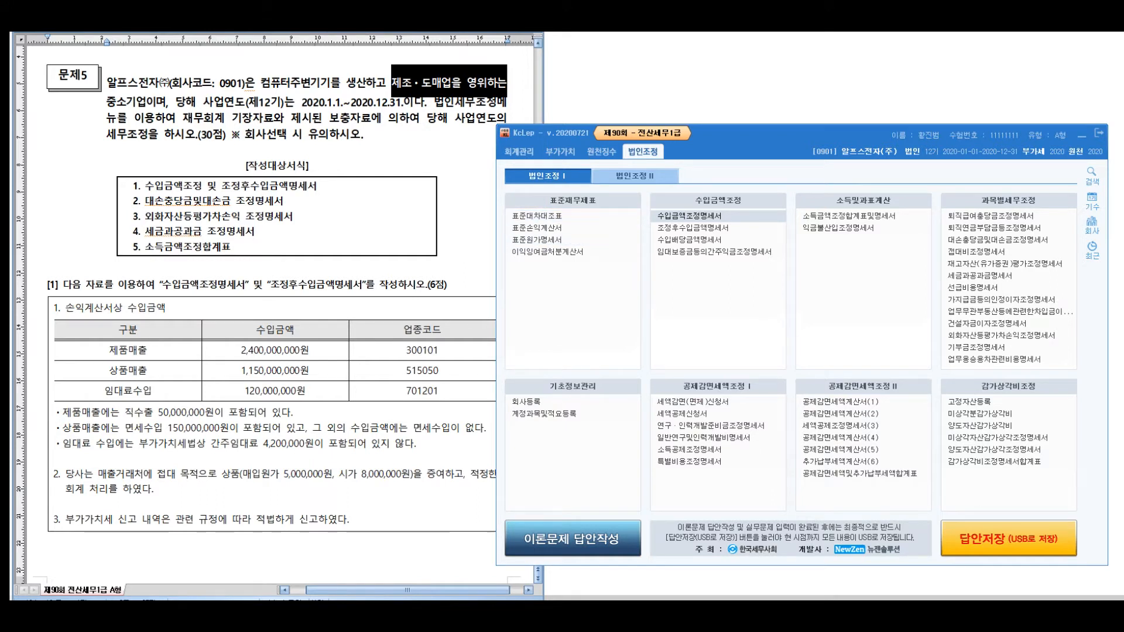
- Open 회사등록 for company 0901, examine its 업태 and 종목 entries for the rental business, and close it
click(519, 151)
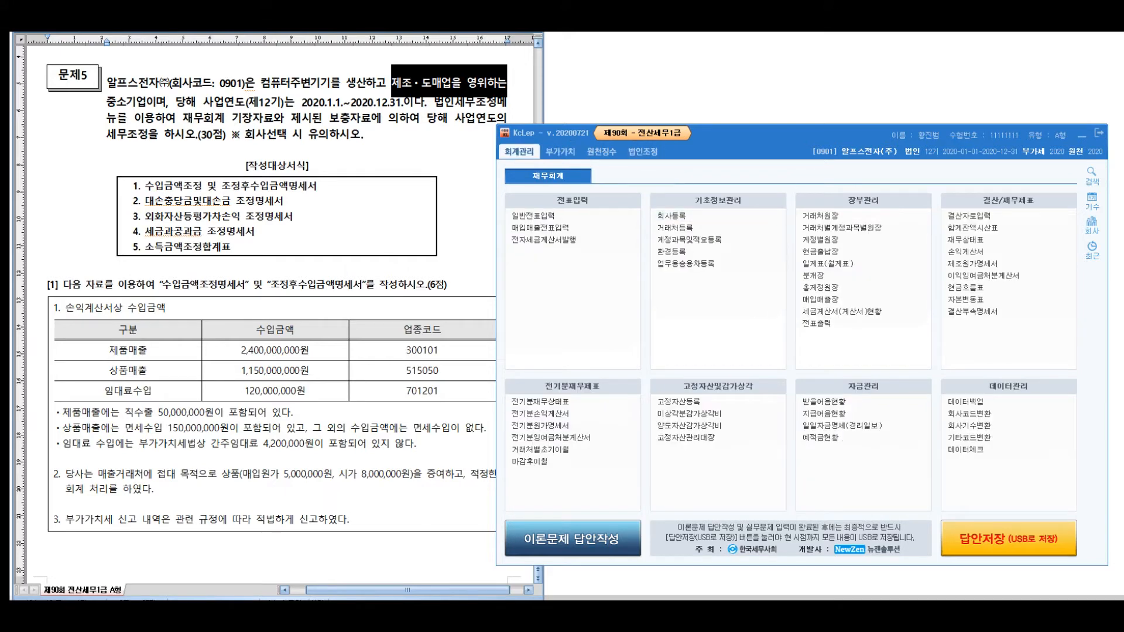
click(679, 216)
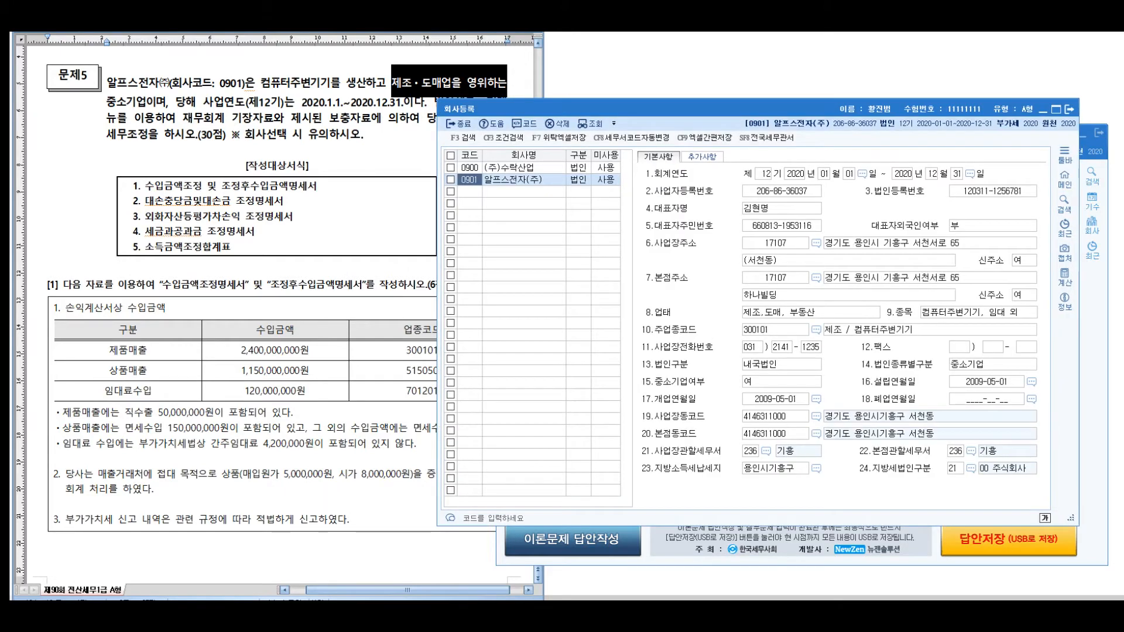
click(803, 312)
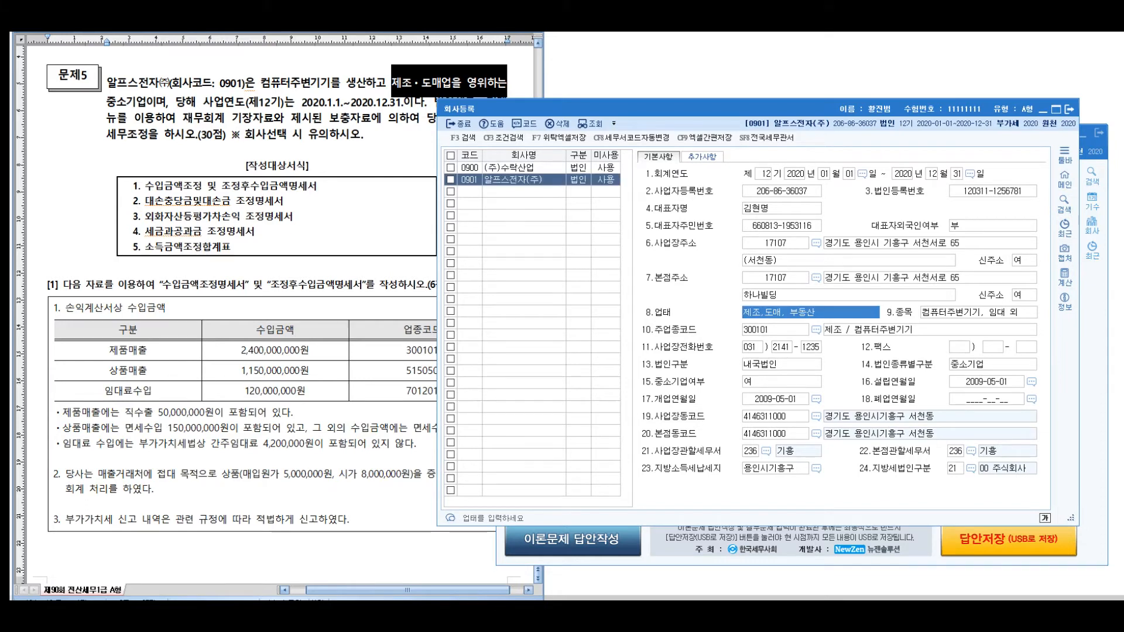
mouse_move(814, 280)
mouse_down()
mouse_move(779, 291)
mouse_move(855, 304)
mouse_move(846, 280)
mouse_up()
mouse_move(1007, 291)
mouse_down()
mouse_move(1042, 286)
mouse_move(995, 293)
mouse_up()
mouse_move(801, 362)
mouse_down()
mouse_move(799, 386)
mouse_move(971, 350)
mouse_up()
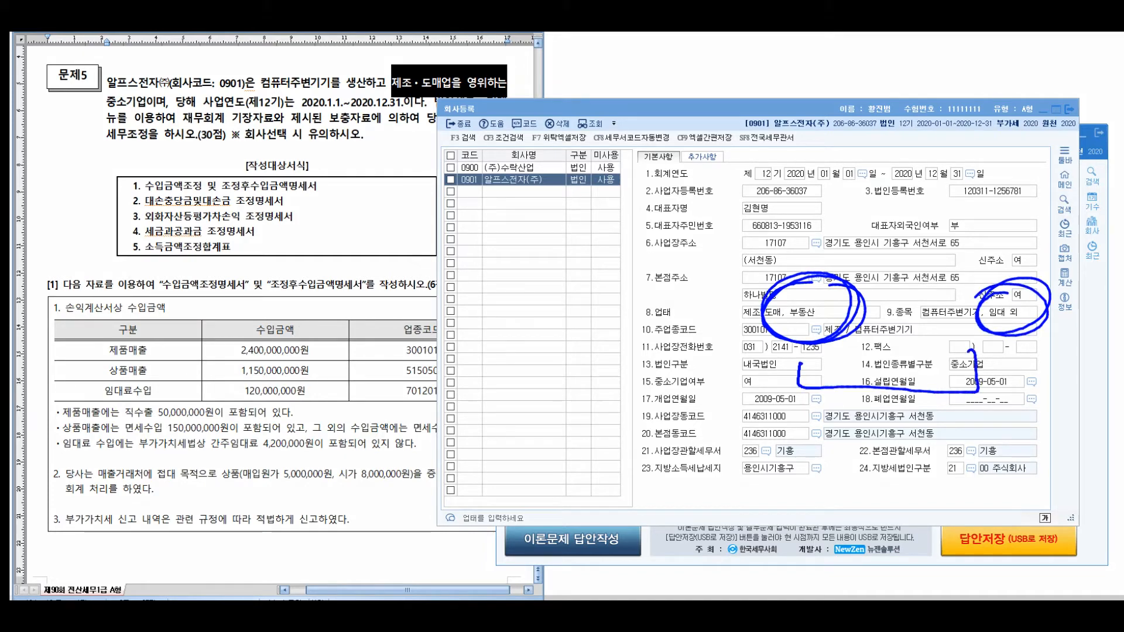
mouse_move(701, 199)
mouse_down()
mouse_move(705, 249)
mouse_move(740, 225)
mouse_move(742, 255)
mouse_up()
mouse_move(779, 192)
mouse_down()
mouse_move(761, 255)
mouse_move(785, 246)
mouse_move(820, 256)
mouse_move(847, 232)
mouse_up()
drag(882, 198, 904, 242)
mouse_move(915, 202)
mouse_down()
mouse_move(909, 237)
mouse_move(949, 202)
mouse_move(959, 218)
mouse_move(1007, 218)
mouse_move(1001, 206)
mouse_up()
drag(151, 387, 170, 381)
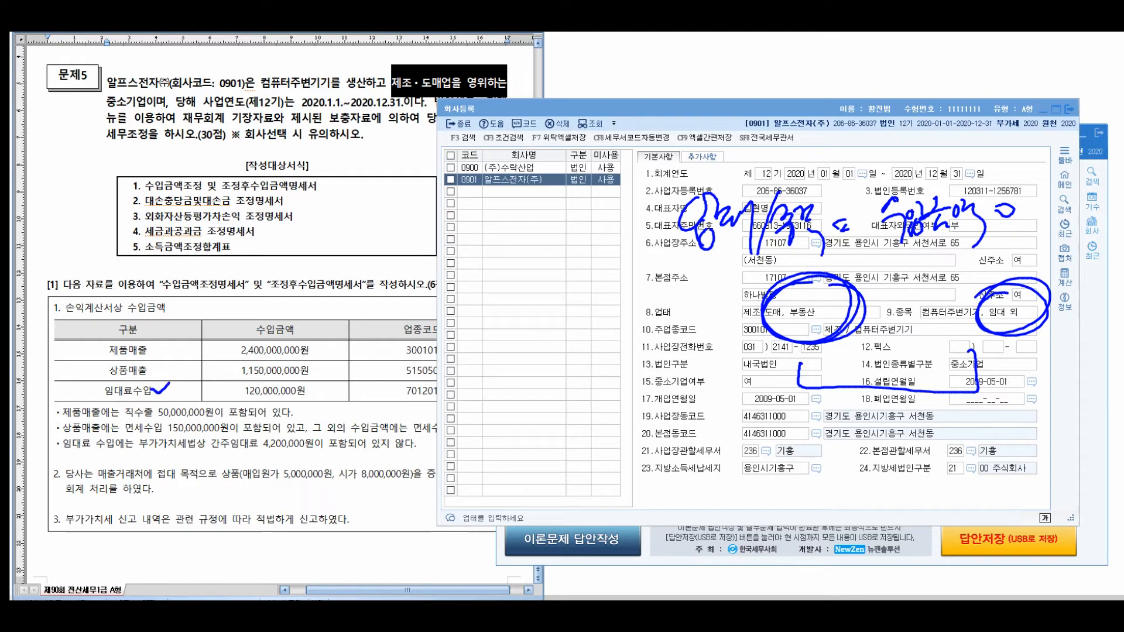
key(Escape)
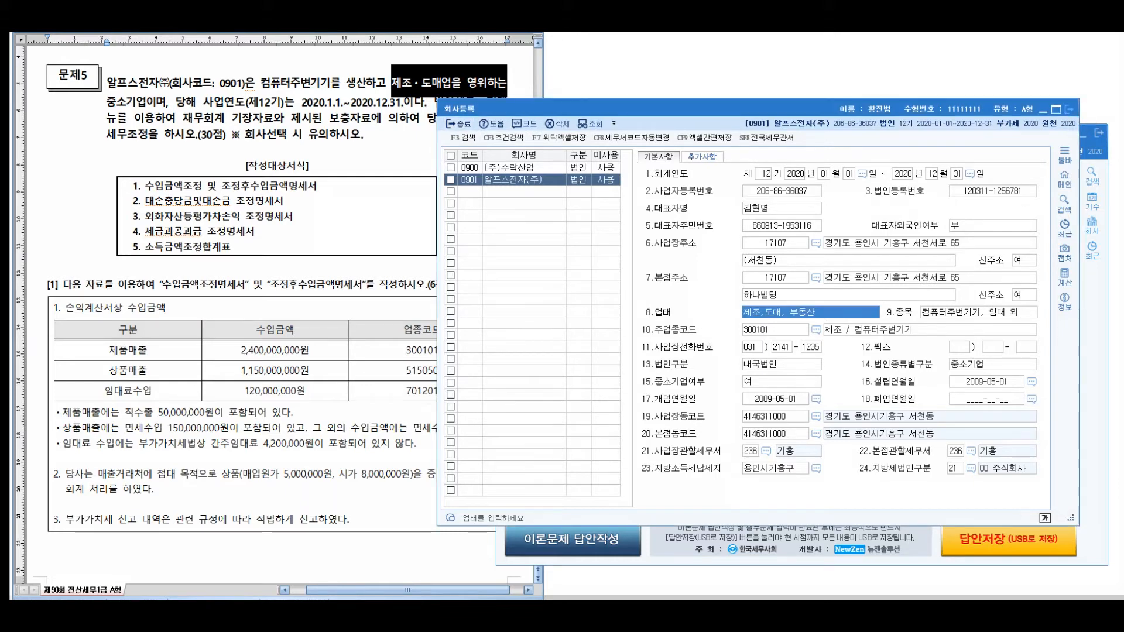
key(Escape)
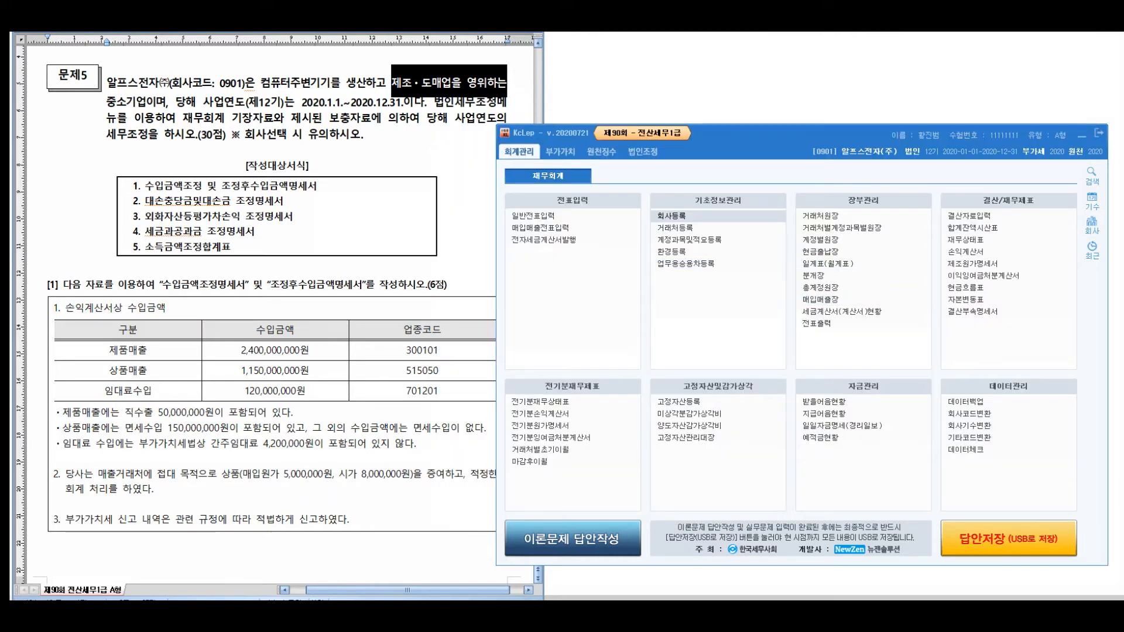
- Reopen the 수입금액조정명세서 form and select the 제품매출 account in the first row
click(348, 616)
click(624, 235)
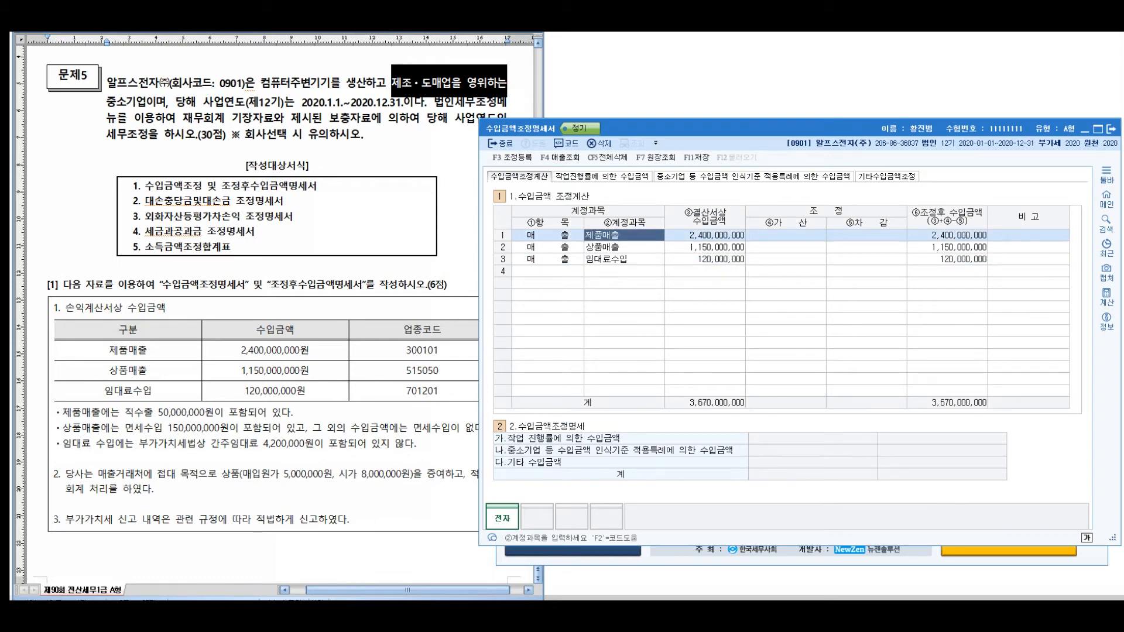
- Start a fourth 매출 row, review 이자수익 and the other non-operating accounts in the 매출조회 list, and close the list
key(Down)
key(Down)
key(Down)
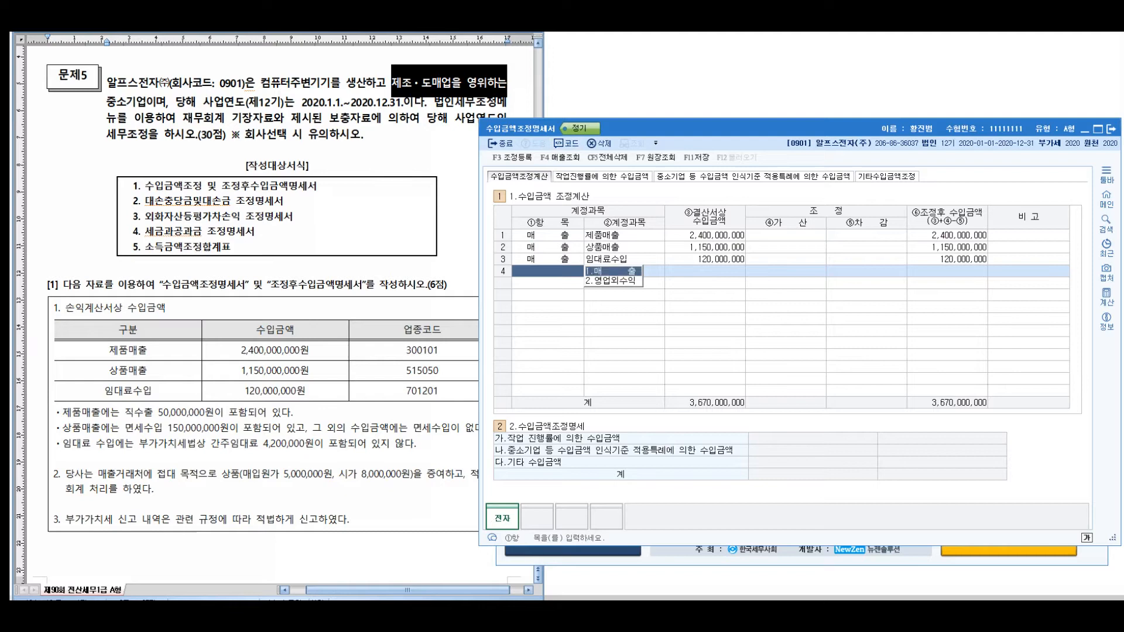
click(609, 271)
click(560, 157)
click(764, 289)
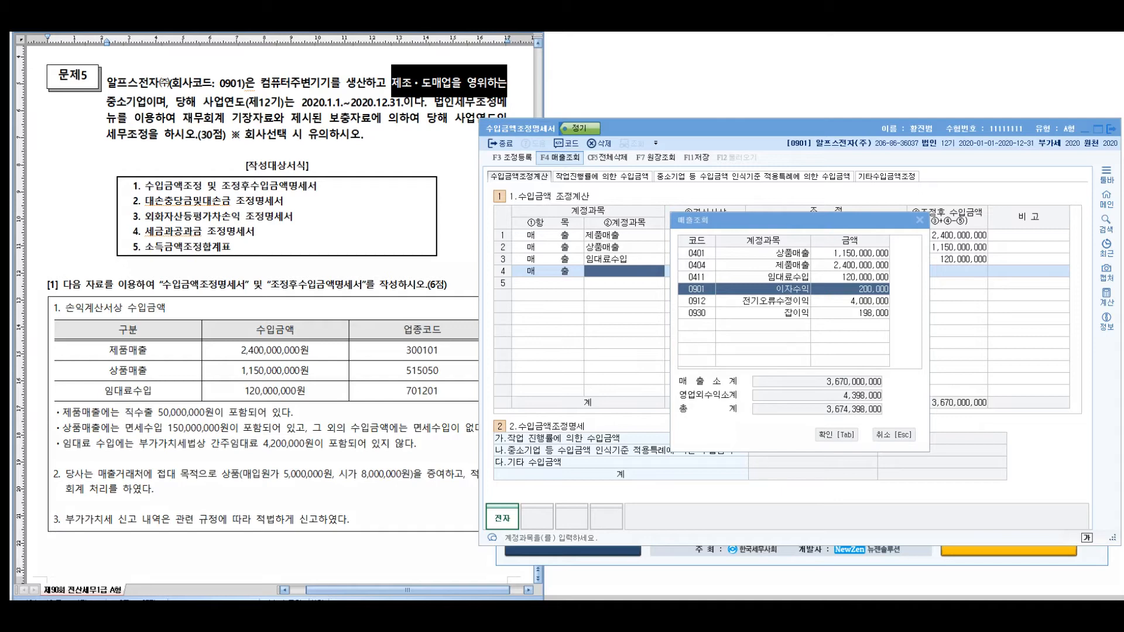
drag(784, 267, 805, 263)
mouse_move(755, 329)
mouse_down()
mouse_move(711, 366)
mouse_move(738, 360)
mouse_up()
mouse_move(642, 423)
mouse_down()
mouse_move(670, 404)
mouse_move(696, 445)
mouse_move(726, 415)
mouse_move(743, 422)
mouse_move(823, 395)
mouse_move(843, 419)
mouse_move(579, 425)
mouse_move(904, 430)
mouse_move(746, 472)
mouse_up()
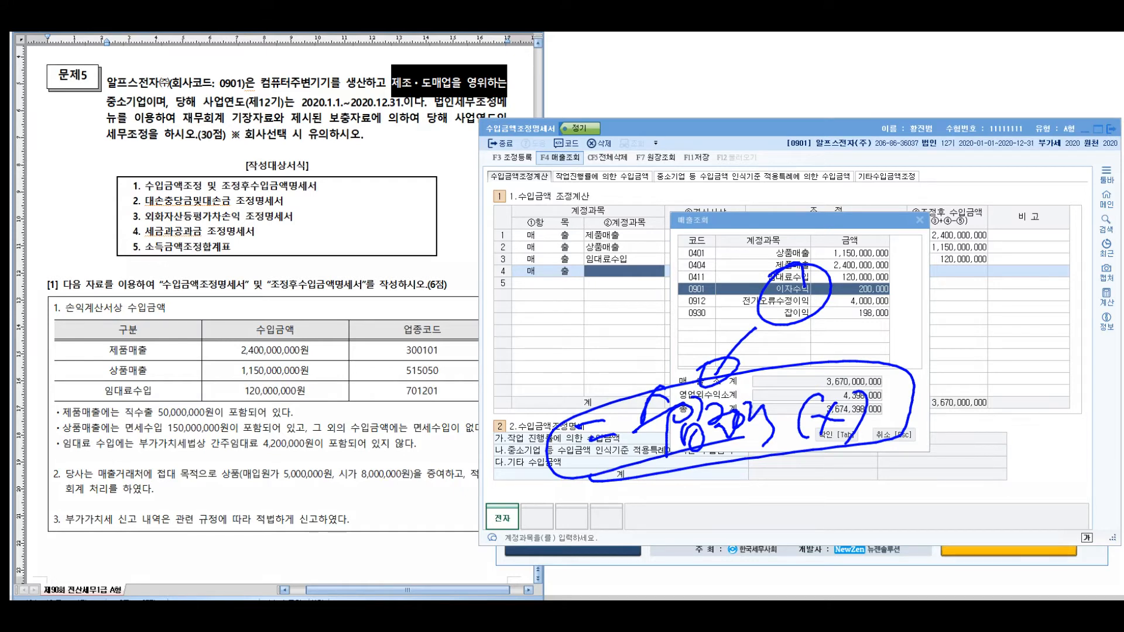
key(Escape)
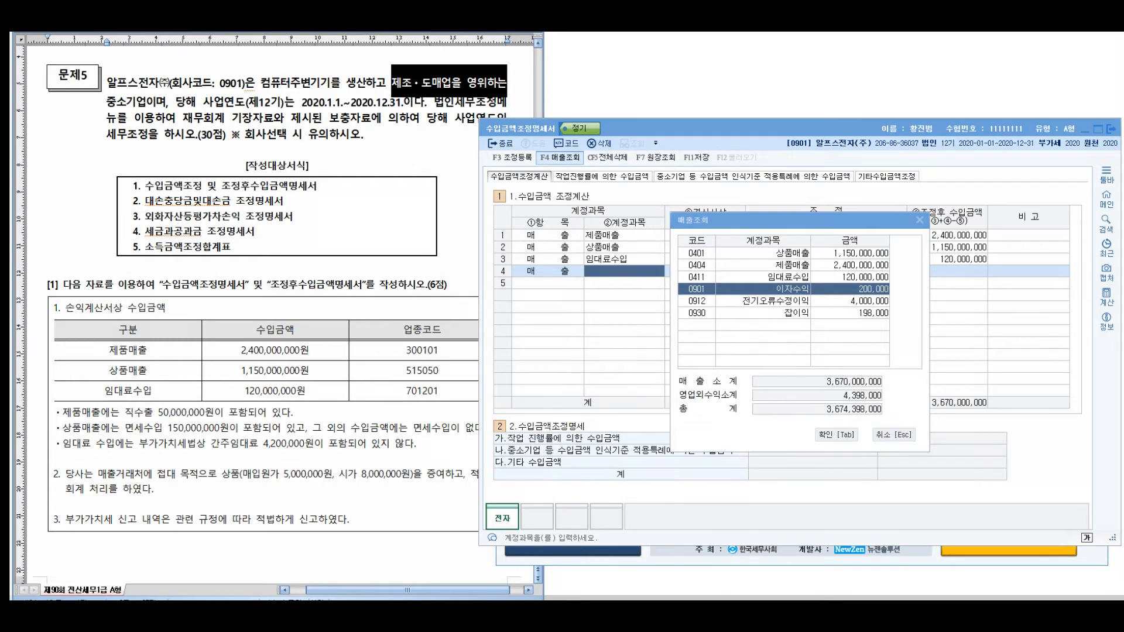
key(Escape)
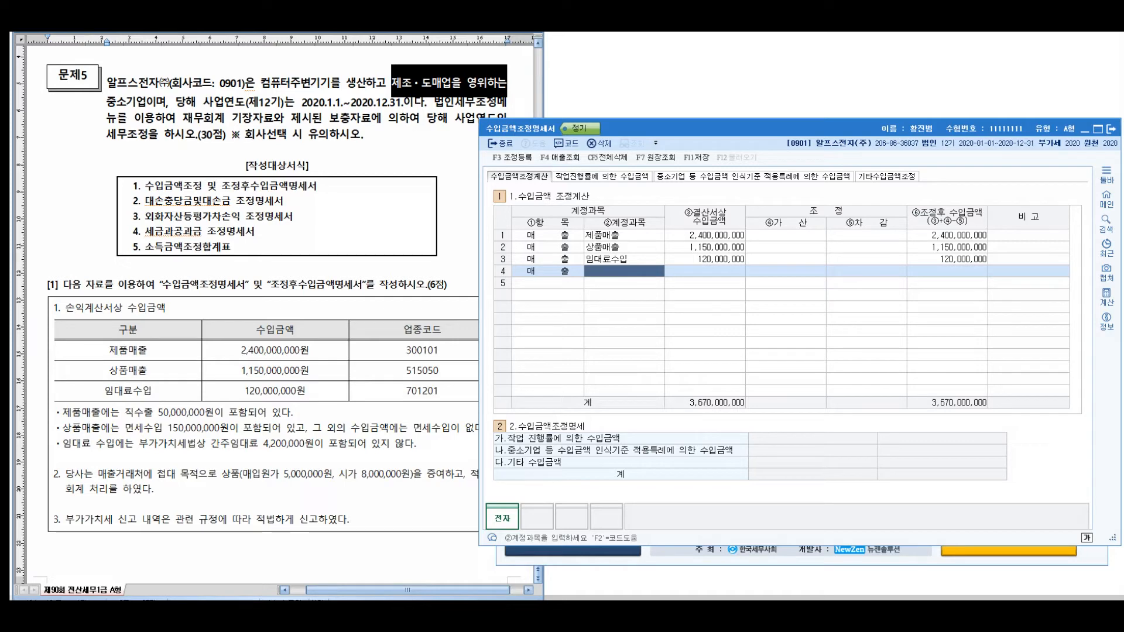
- Discard the empty fourth row and close the 수입금액조정명세서 form
key(Left)
key(Up)
key(Down)
key(Down)
key(Up)
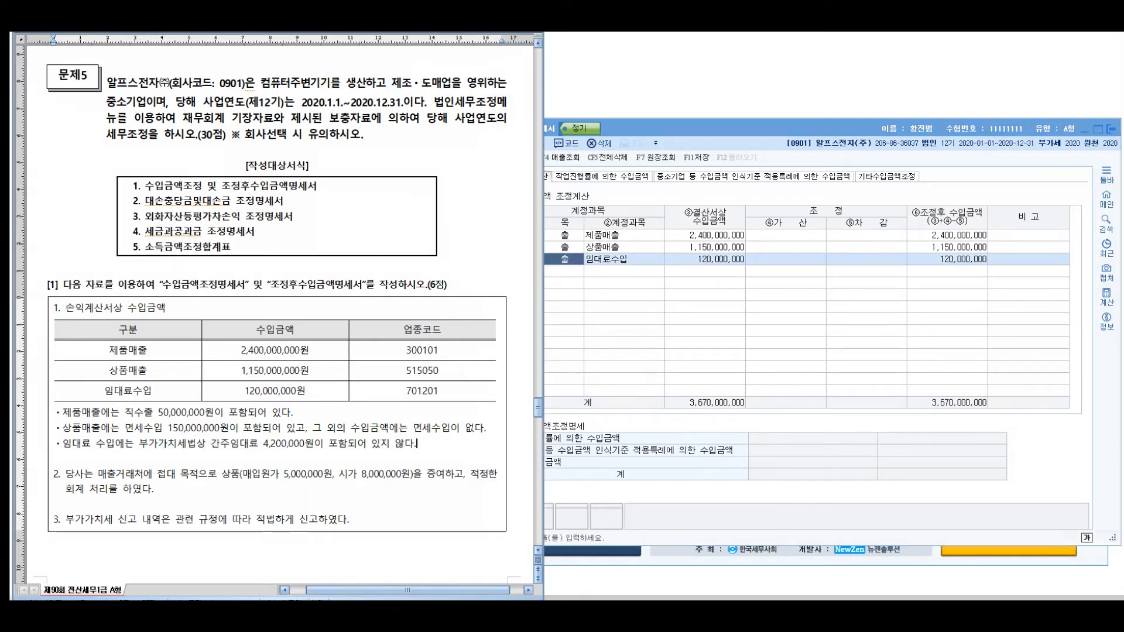
key(alt+Tab)
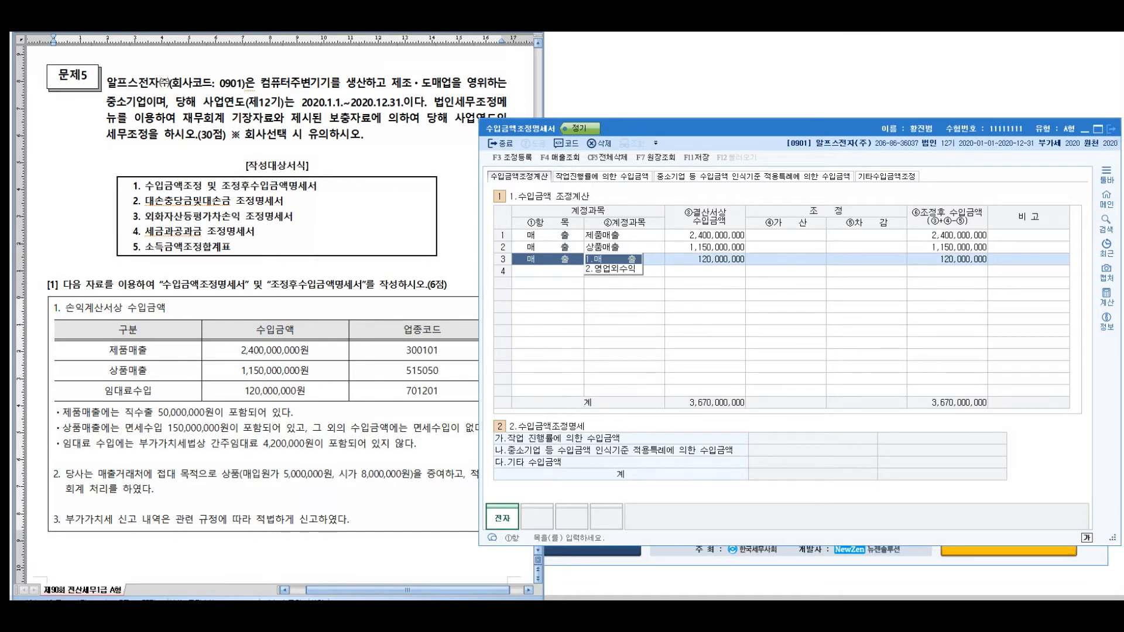
click(1111, 128)
click(786, 361)
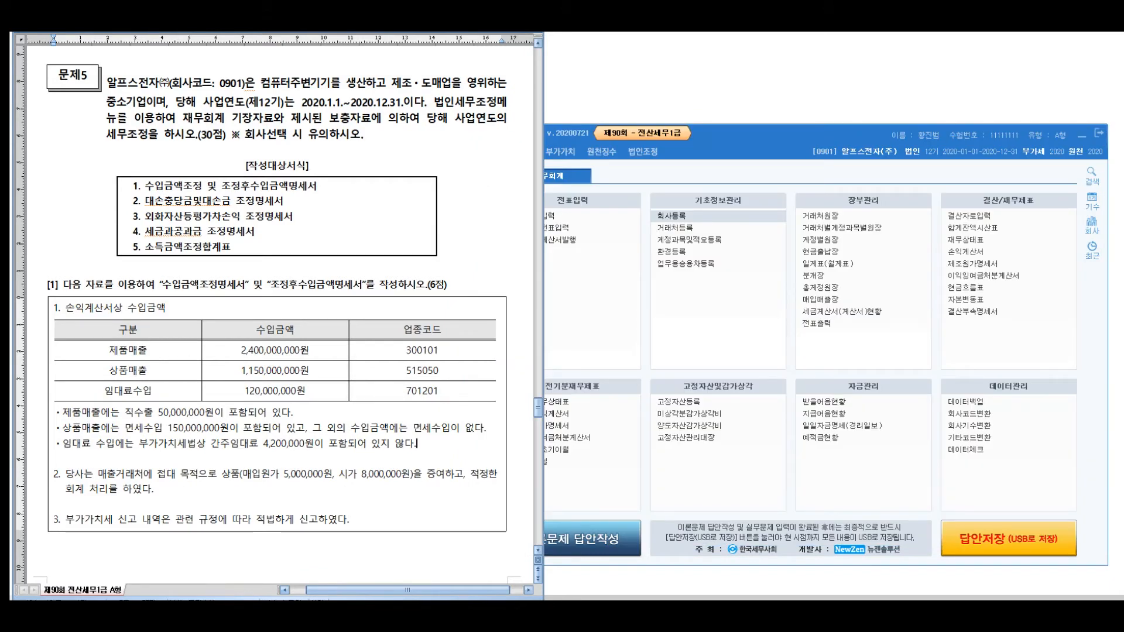
- Open 조정후수입금액명세서 from the 법인조정 forms and reload its revenue data
key(alt+Tab)
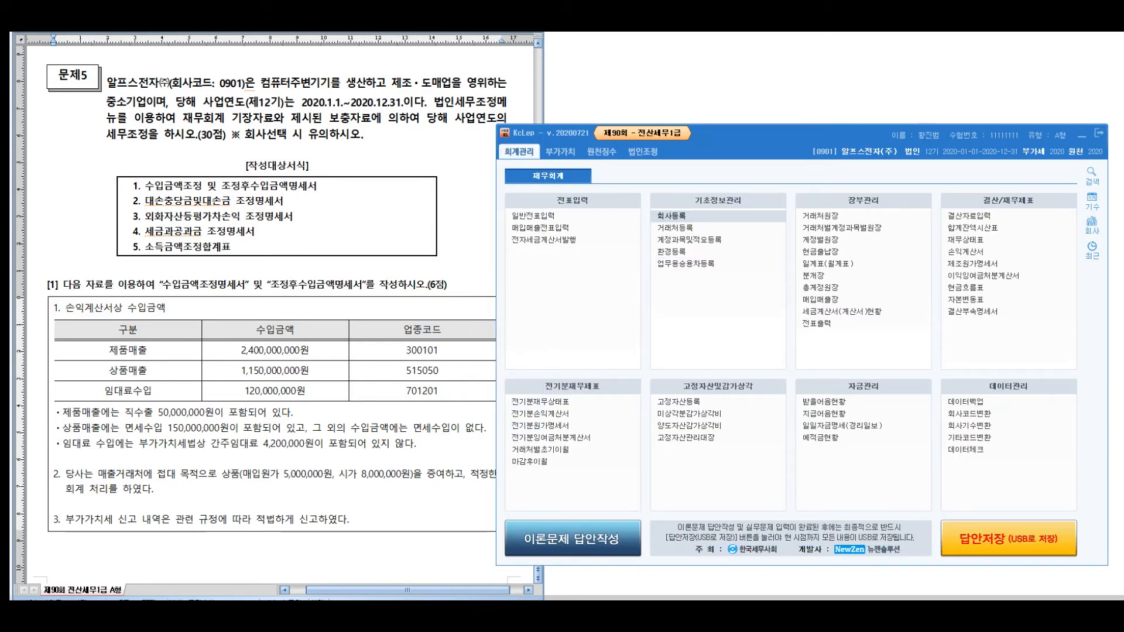
click(643, 151)
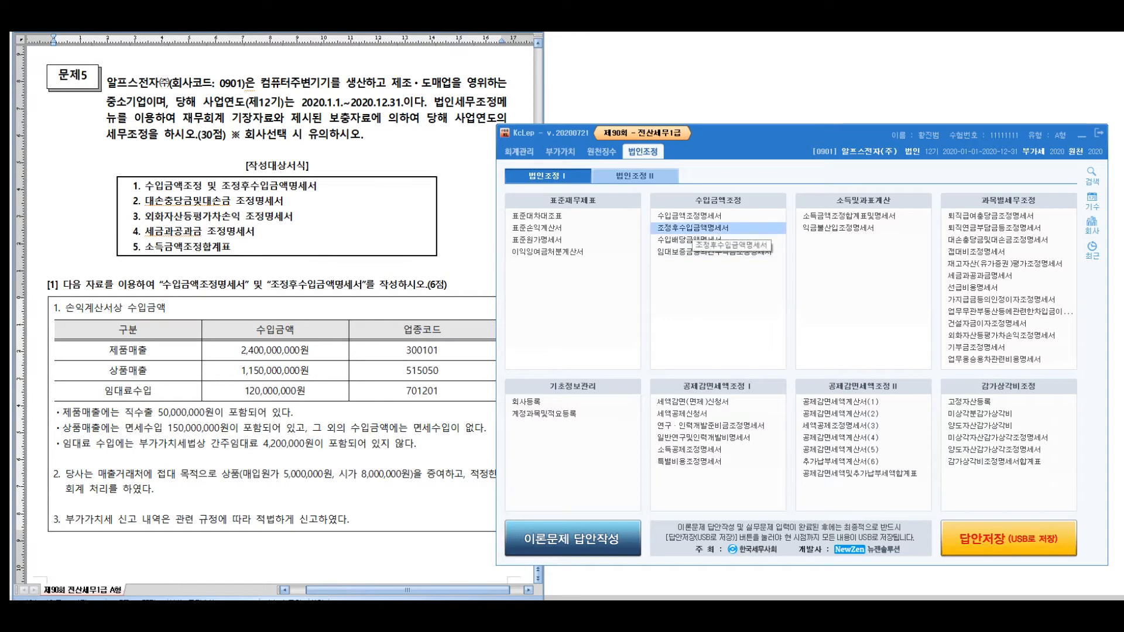
click(691, 228)
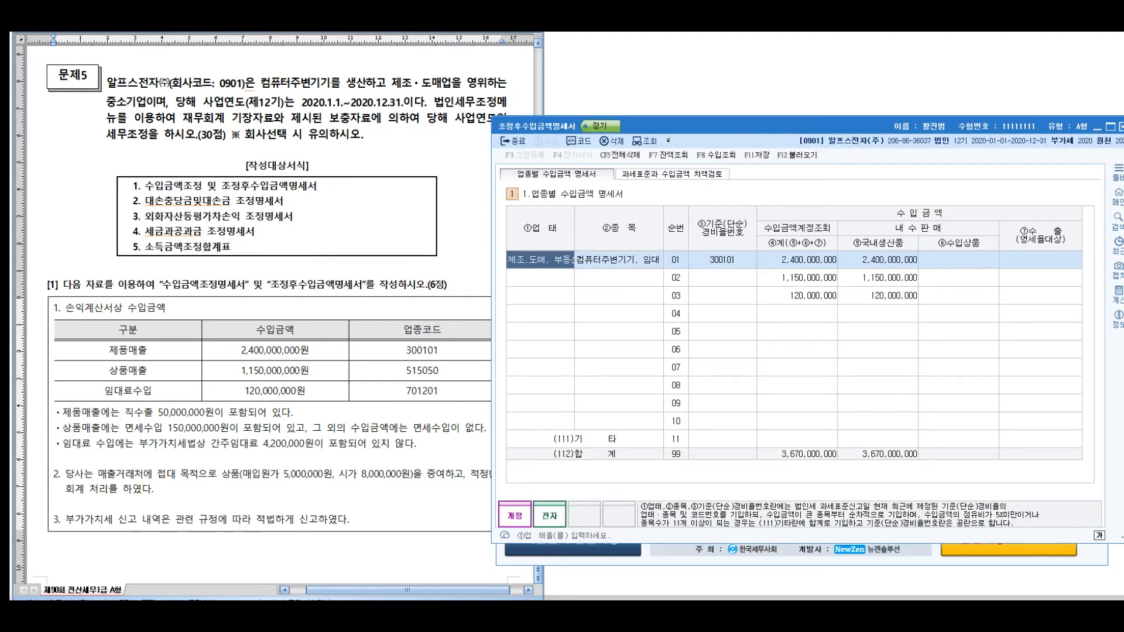
click(797, 155)
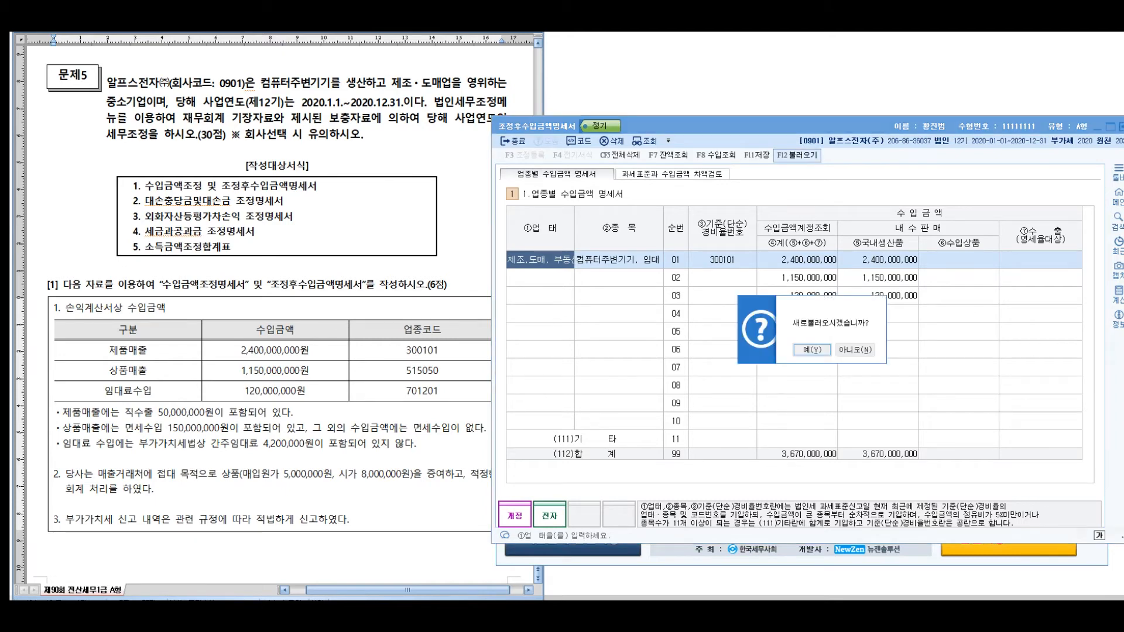
key(Return)
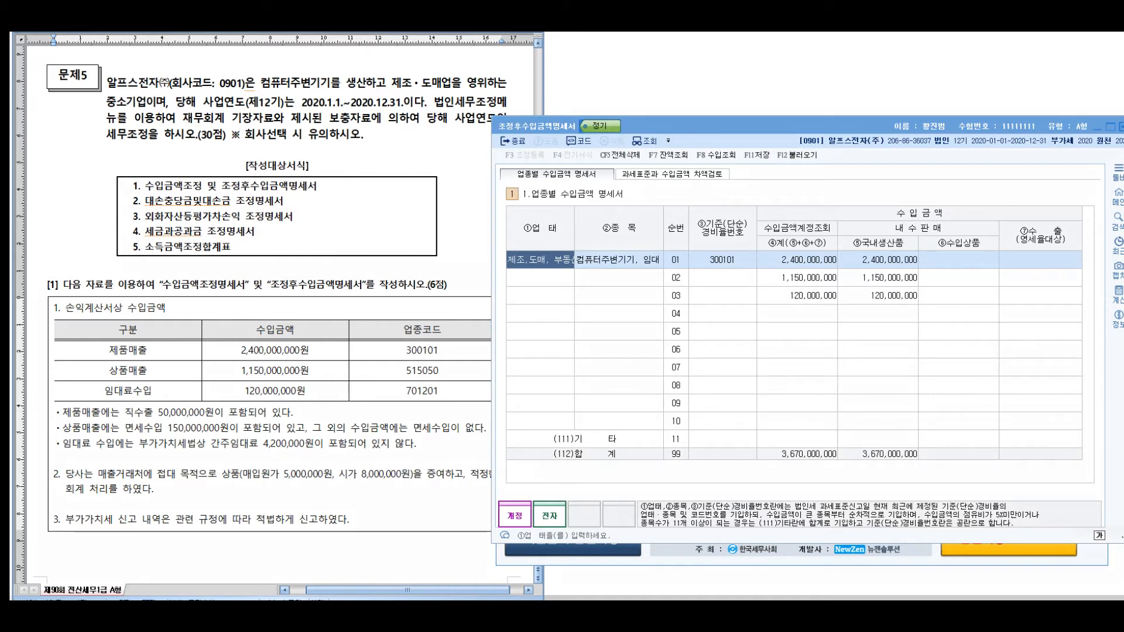
- Examine the notes on 면세수입 and 간주임대료 below the revenue table in the exam document
mouse_move(244, 389)
mouse_down()
mouse_move(218, 471)
mouse_move(252, 384)
mouse_up()
mouse_move(145, 313)
mouse_down()
mouse_move(178, 354)
mouse_move(230, 325)
mouse_move(240, 348)
mouse_up()
mouse_move(267, 301)
mouse_down()
mouse_move(261, 319)
mouse_move(273, 323)
mouse_up()
drag(253, 335, 284, 329)
mouse_move(270, 331)
mouse_down()
mouse_move(275, 363)
mouse_move(299, 350)
mouse_up()
drag(300, 310, 313, 346)
mouse_move(316, 313)
mouse_down()
mouse_move(329, 345)
mouse_move(345, 349)
mouse_move(324, 395)
mouse_move(351, 384)
mouse_move(381, 392)
mouse_up()
mouse_move(404, 354)
mouse_down()
mouse_move(402, 404)
mouse_move(427, 378)
mouse_up()
mouse_move(424, 370)
mouse_down()
mouse_move(444, 391)
mouse_move(463, 386)
mouse_up()
drag(455, 364, 486, 385)
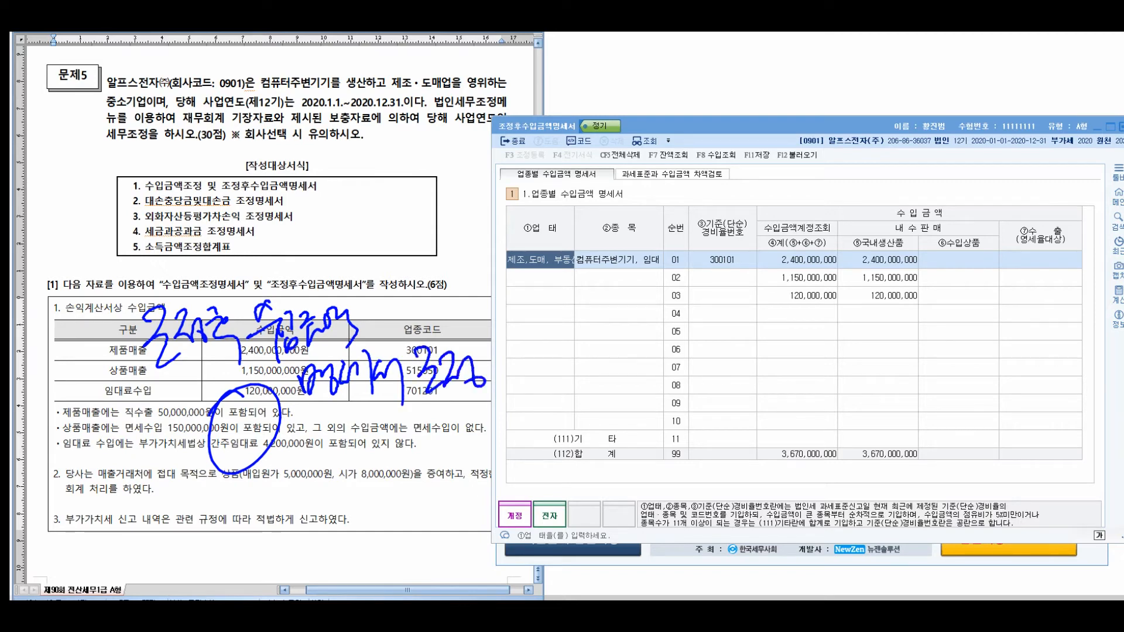
drag(88, 310, 117, 360)
mouse_move(112, 436)
mouse_down()
mouse_move(164, 405)
mouse_move(113, 487)
mouse_up()
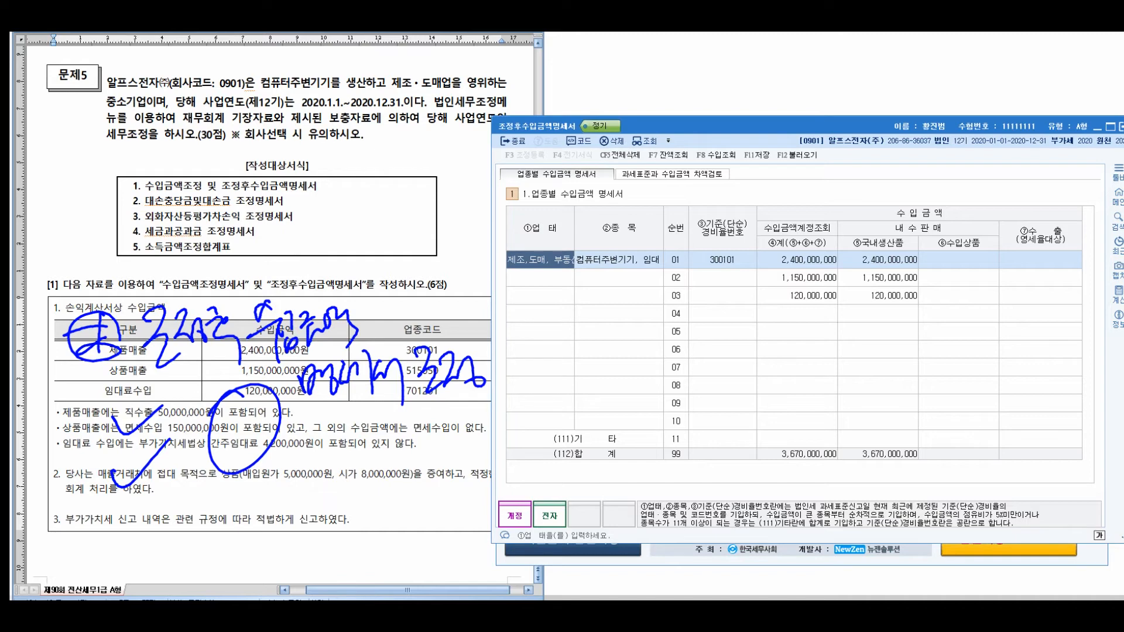
- Check the 기준(단순)경비율번호 of row 01 against the 불러오기 function, without reloading the data again
click(722, 259)
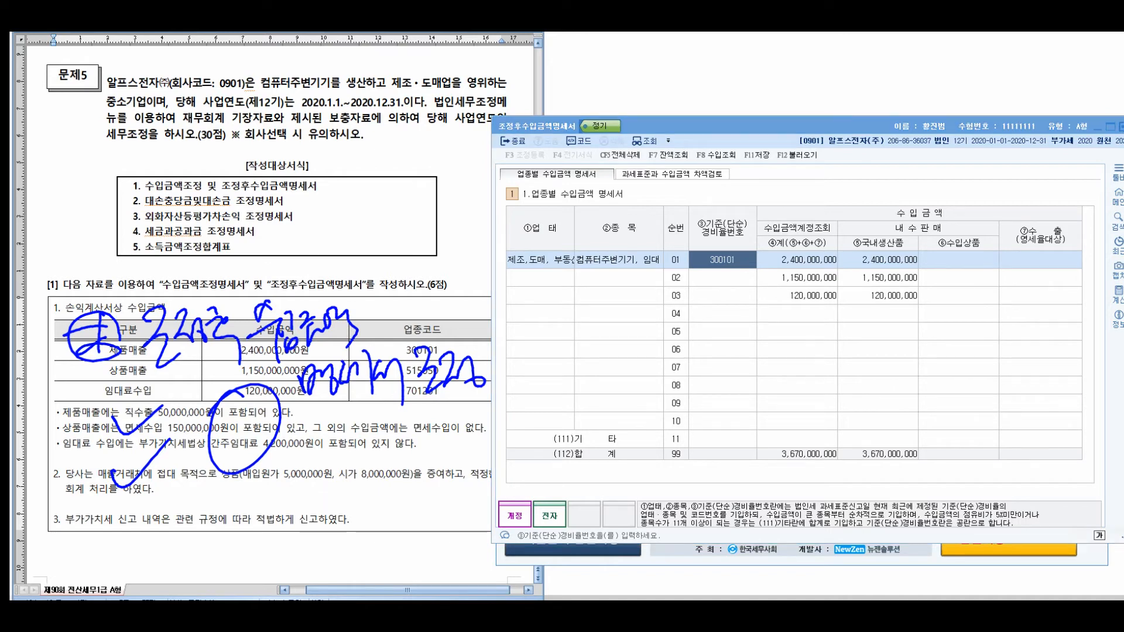
mouse_move(817, 124)
mouse_down()
mouse_move(855, 138)
mouse_move(761, 170)
mouse_move(815, 126)
mouse_up()
mouse_move(745, 188)
mouse_down()
mouse_move(697, 249)
mouse_move(723, 245)
mouse_up()
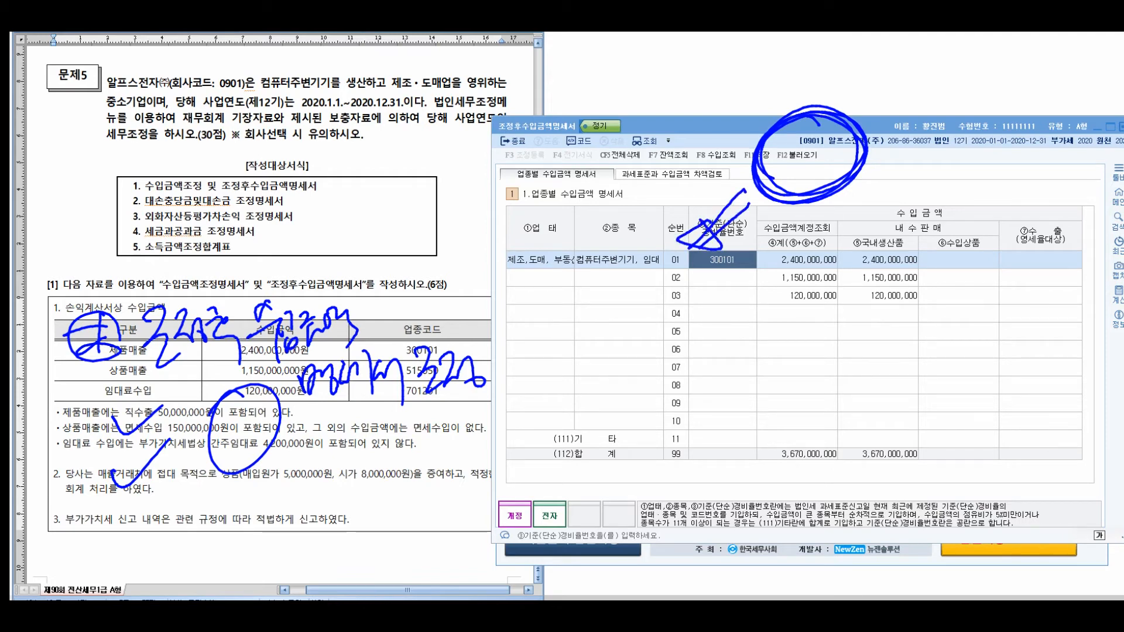
key(Escape)
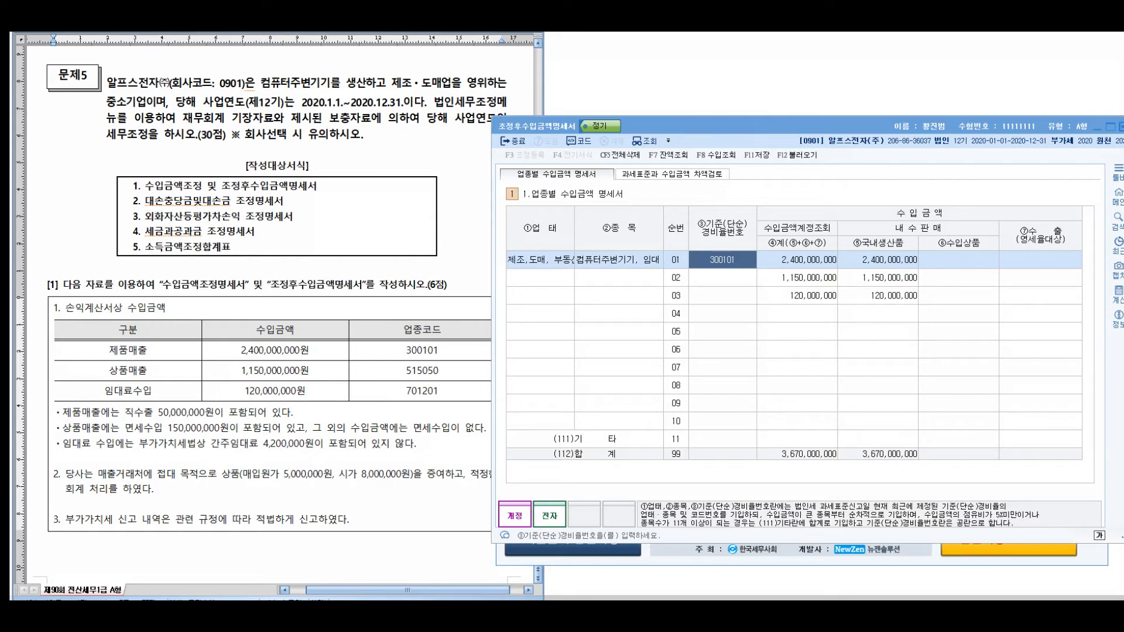
key(Right)
key(Left)
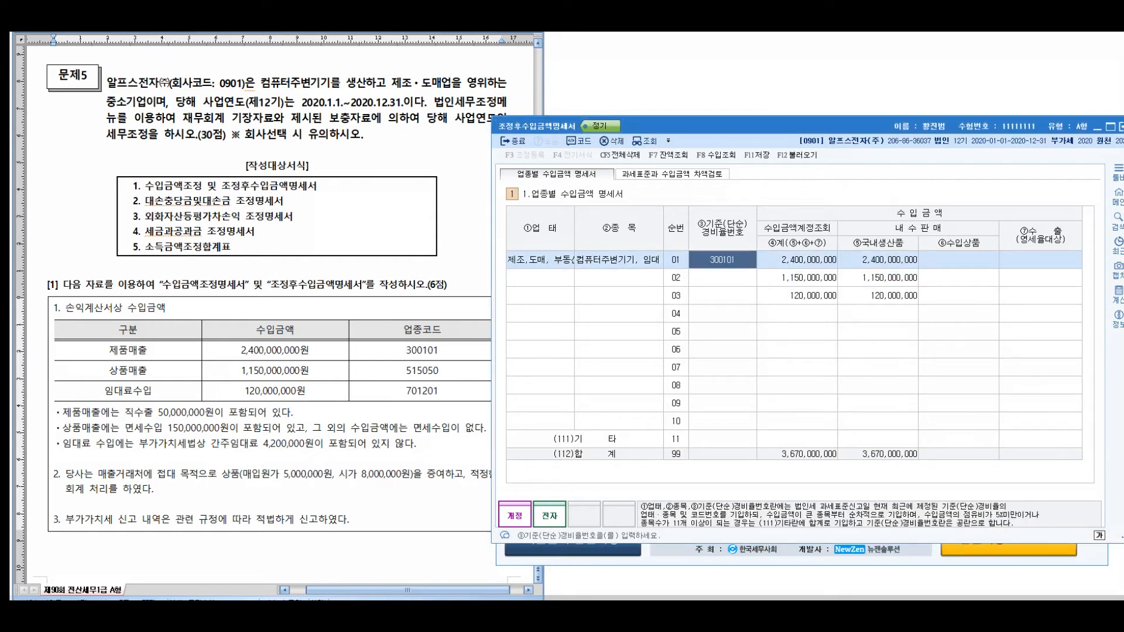
key(F12)
key(Escape)
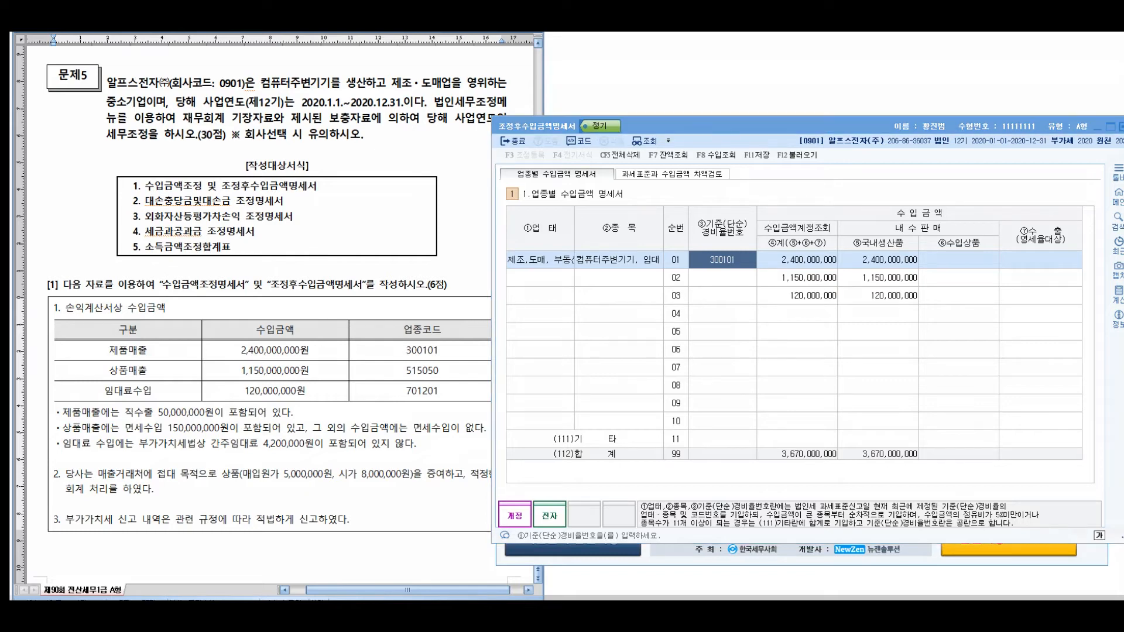
- Examine the 계 and 국내생산품 amounts loaded for rows 01 to 03 of the 업종별 수입금액 명세서
mouse_move(842, 211)
mouse_down()
mouse_move(872, 206)
mouse_move(831, 231)
mouse_up()
mouse_move(823, 348)
mouse_down()
mouse_move(797, 404)
mouse_move(806, 353)
mouse_up()
drag(875, 355, 866, 388)
drag(870, 367, 897, 388)
mouse_move(880, 394)
mouse_down()
mouse_move(881, 434)
mouse_move(891, 383)
mouse_up()
drag(902, 369, 910, 390)
mouse_move(896, 400)
mouse_down()
mouse_move(892, 420)
mouse_move(912, 418)
mouse_up()
mouse_move(908, 372)
mouse_down()
mouse_move(932, 398)
mouse_move(945, 388)
mouse_up()
mouse_move(926, 385)
mouse_down()
mouse_move(948, 413)
mouse_move(966, 393)
mouse_up()
mouse_move(966, 381)
mouse_down()
mouse_move(972, 424)
mouse_move(998, 404)
mouse_up()
drag(1008, 372, 1054, 403)
mouse_move(861, 463)
mouse_down()
mouse_move(928, 457)
mouse_move(958, 490)
mouse_up()
drag(973, 464, 962, 482)
drag(967, 473, 988, 507)
mouse_move(997, 459)
mouse_down()
mouse_move(1019, 498)
mouse_move(1039, 482)
mouse_up()
mouse_move(1039, 481)
mouse_down()
mouse_move(1058, 481)
mouse_move(1034, 452)
mouse_up()
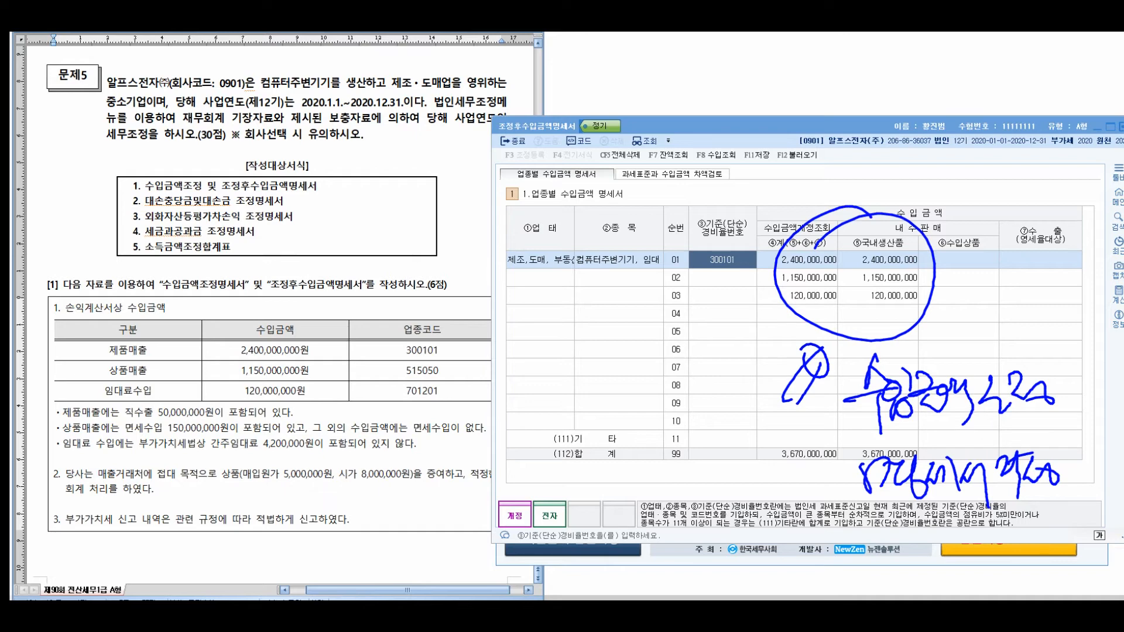
key(Escape)
- Compare the 업종코드 column of the exam's revenue table with the form's 기준(단순)경비율번호 column, selecting the code cell of row 02
click(722, 277)
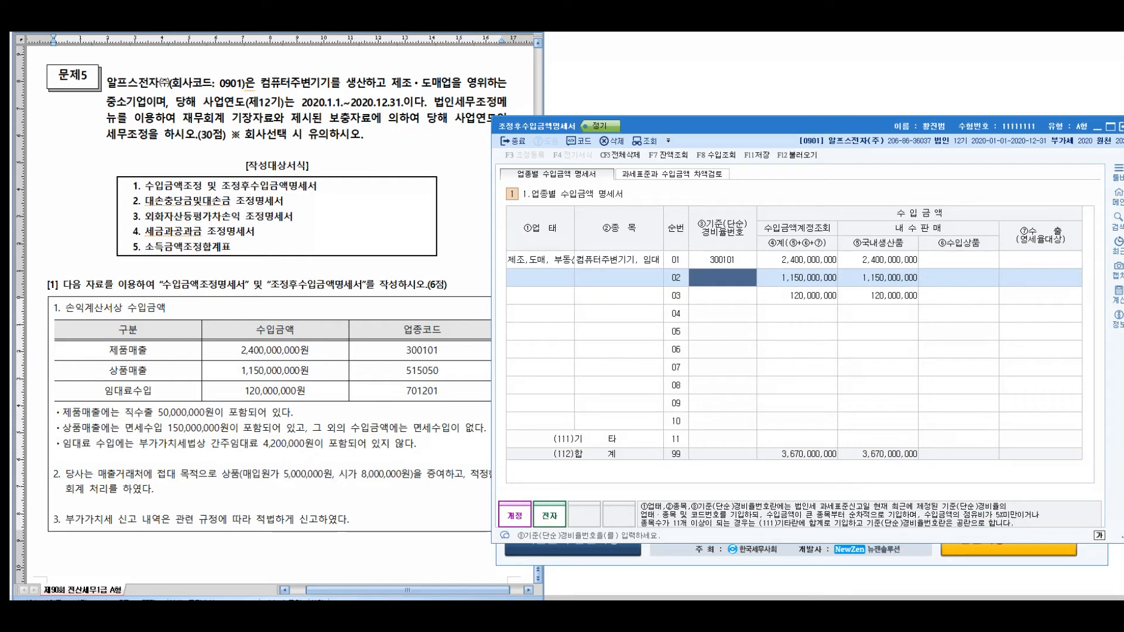
key(F2)
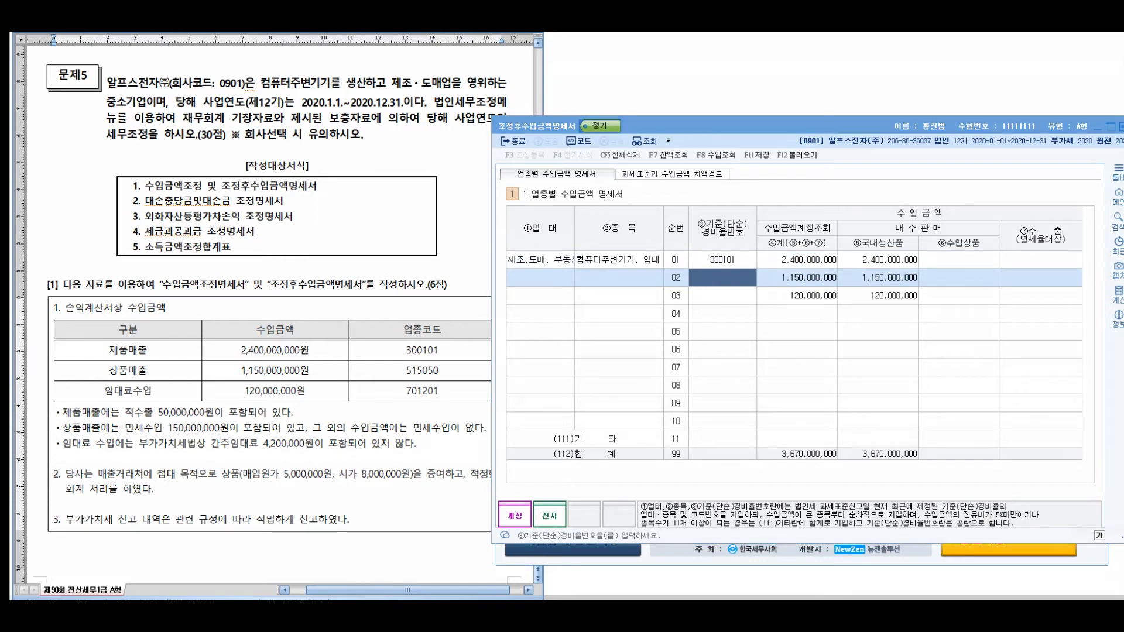
mouse_move(711, 185)
mouse_down()
mouse_move(759, 163)
mouse_move(672, 200)
mouse_move(696, 324)
mouse_up()
mouse_move(401, 311)
mouse_down()
mouse_move(369, 389)
mouse_move(452, 294)
mouse_move(377, 368)
mouse_up()
mouse_move(514, 342)
mouse_down()
mouse_move(568, 302)
mouse_move(582, 321)
mouse_up()
drag(557, 308, 574, 340)
mouse_move(573, 382)
mouse_down()
mouse_move(588, 380)
mouse_move(608, 410)
mouse_up()
drag(597, 403, 614, 421)
drag(618, 378, 620, 399)
mouse_move(623, 370)
mouse_down()
mouse_move(631, 410)
mouse_move(653, 409)
mouse_up()
drag(653, 390, 647, 435)
drag(652, 396, 776, 347)
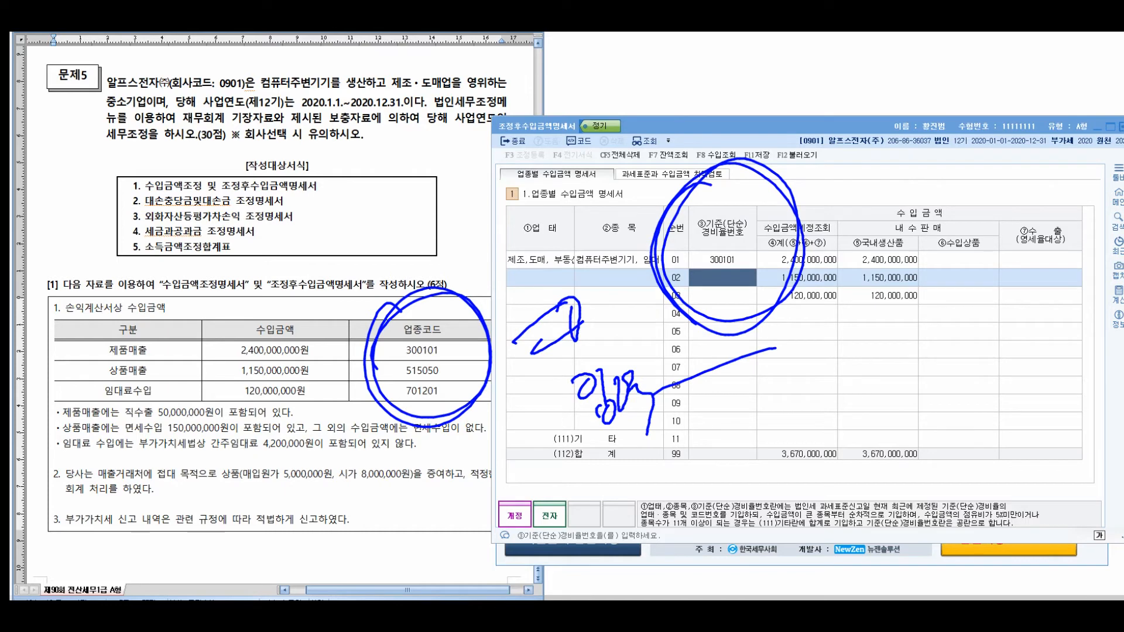
key(Escape)
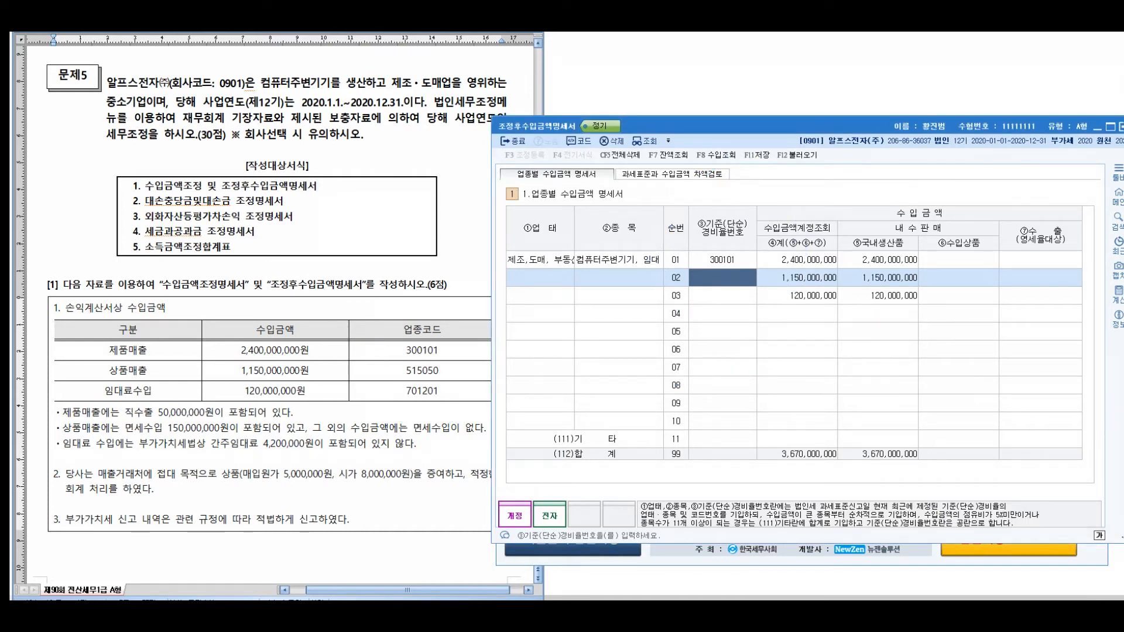
- Enter the 기준(단순)경비율번호 515050 in row 02 and 701201 in row 03
text(515050)
key(Return)
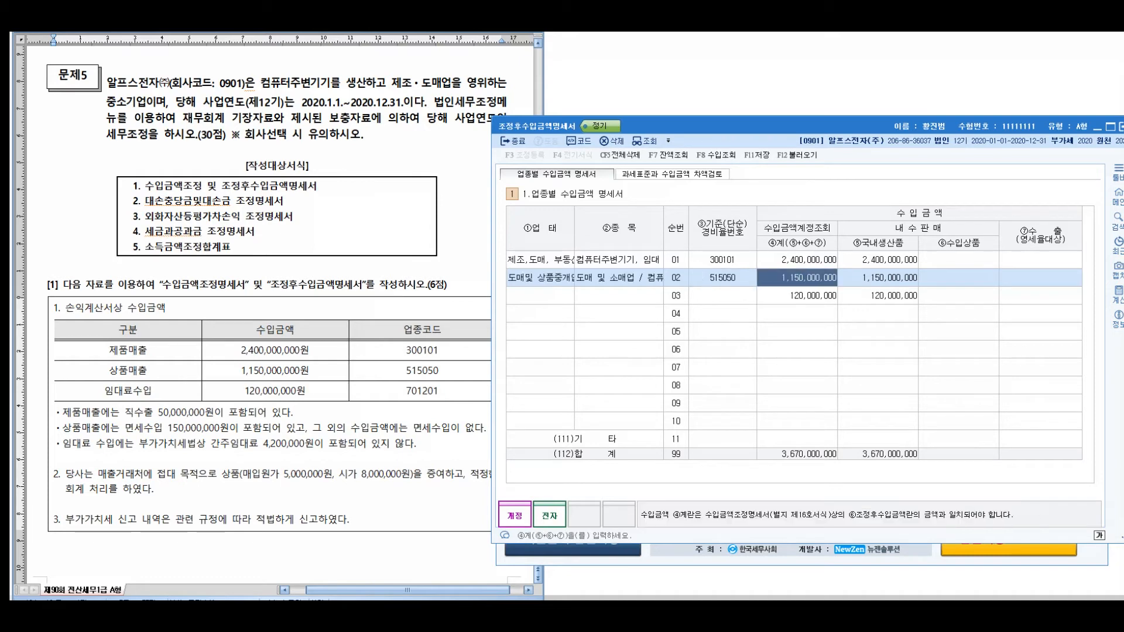
key(Down)
text(701201)
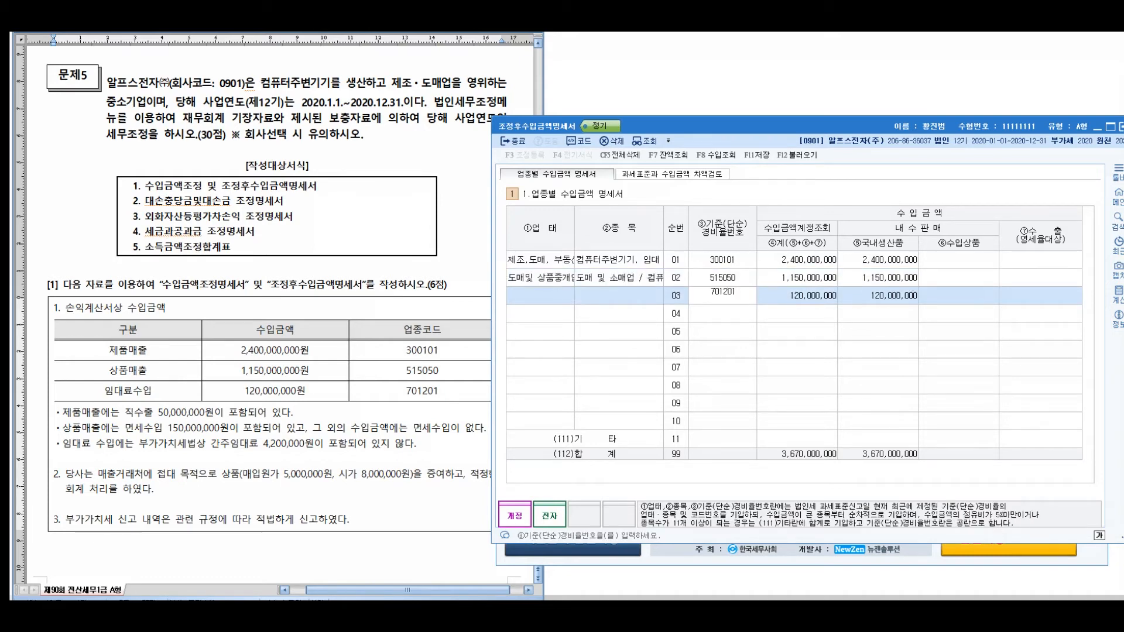
key(Return)
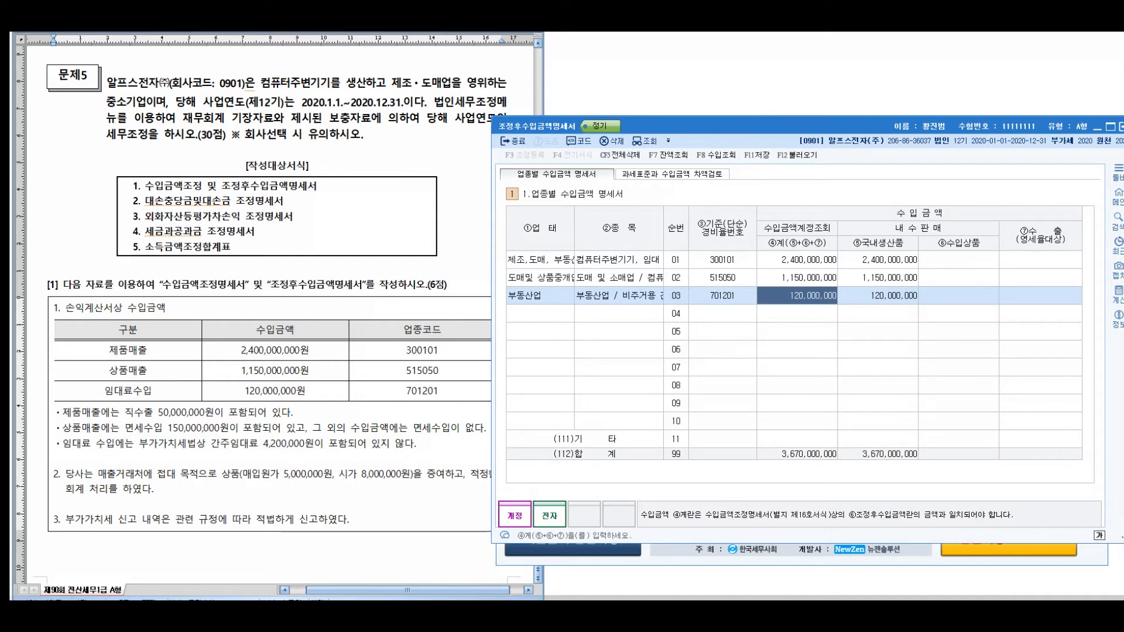
- Highlight the 직수출 50,000,000원 note in the exam document and relate it to the form's 수출(영세율대상) column
click(188, 412)
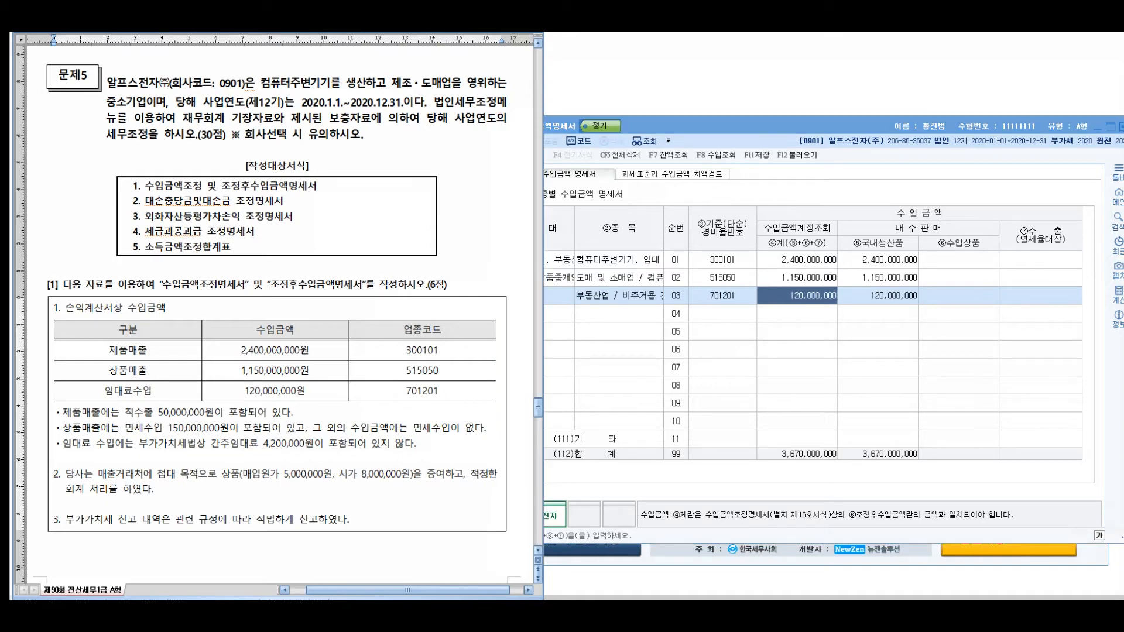
drag(62, 412, 293, 412)
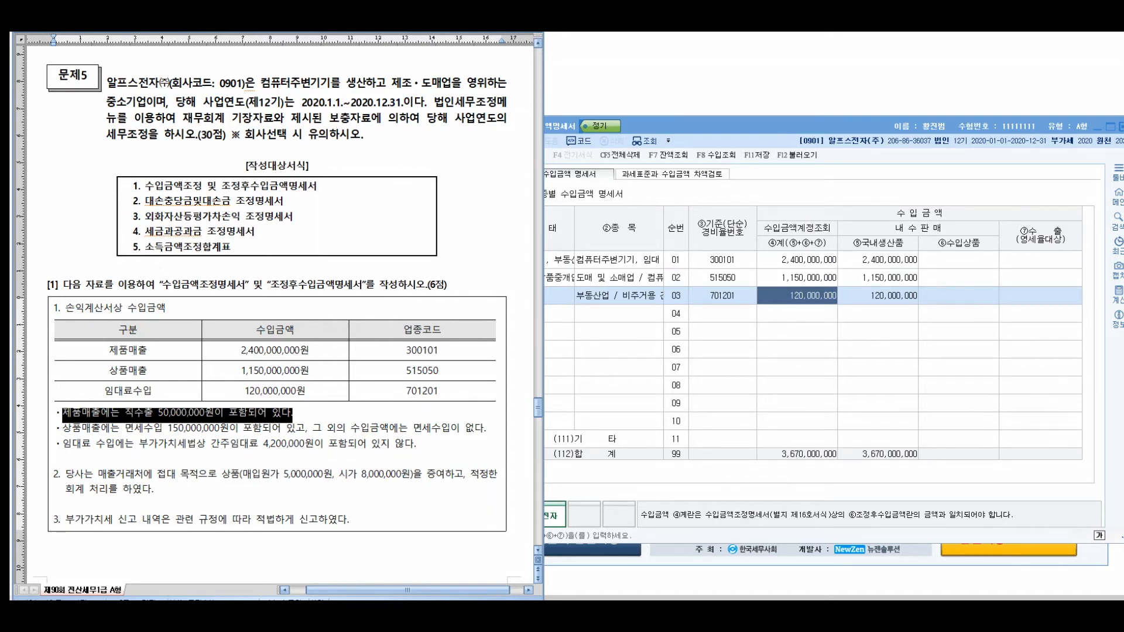
mouse_move(1033, 211)
mouse_down()
mouse_move(1056, 263)
mouse_move(992, 241)
mouse_move(1001, 263)
mouse_up()
drag(1012, 249, 1104, 256)
mouse_move(963, 266)
mouse_down()
mouse_move(998, 260)
mouse_move(989, 275)
mouse_up()
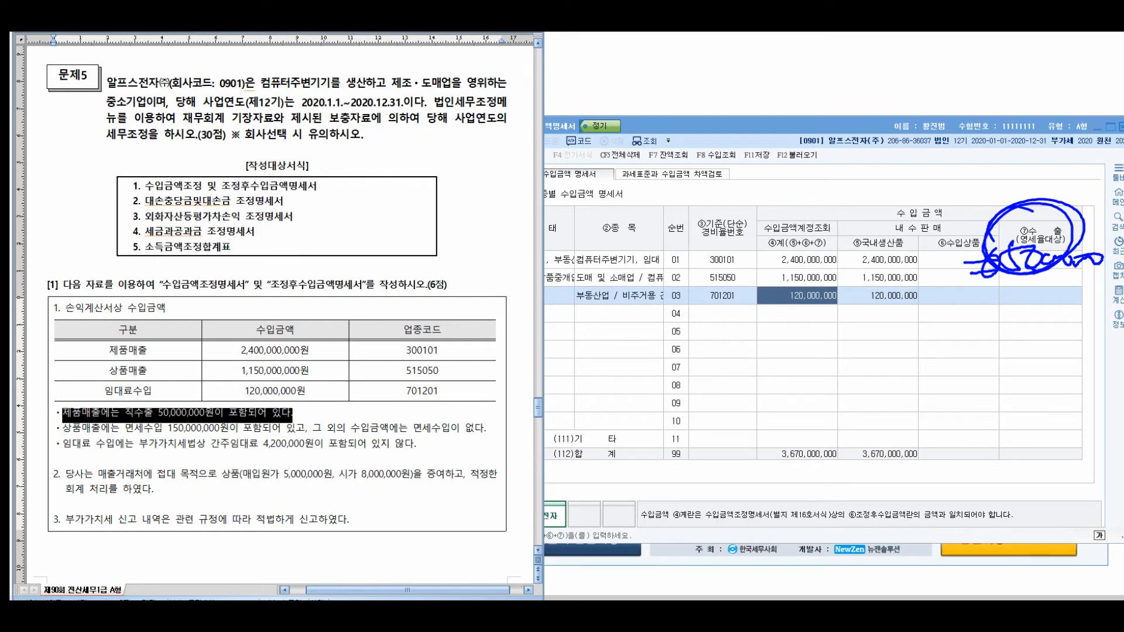
key(Escape)
- Split row 01's revenue into 2,350,000,000 for 국내생산품, 0 for 수입상품 and 50,000,000 for 수출(영세율대상)
click(878, 260)
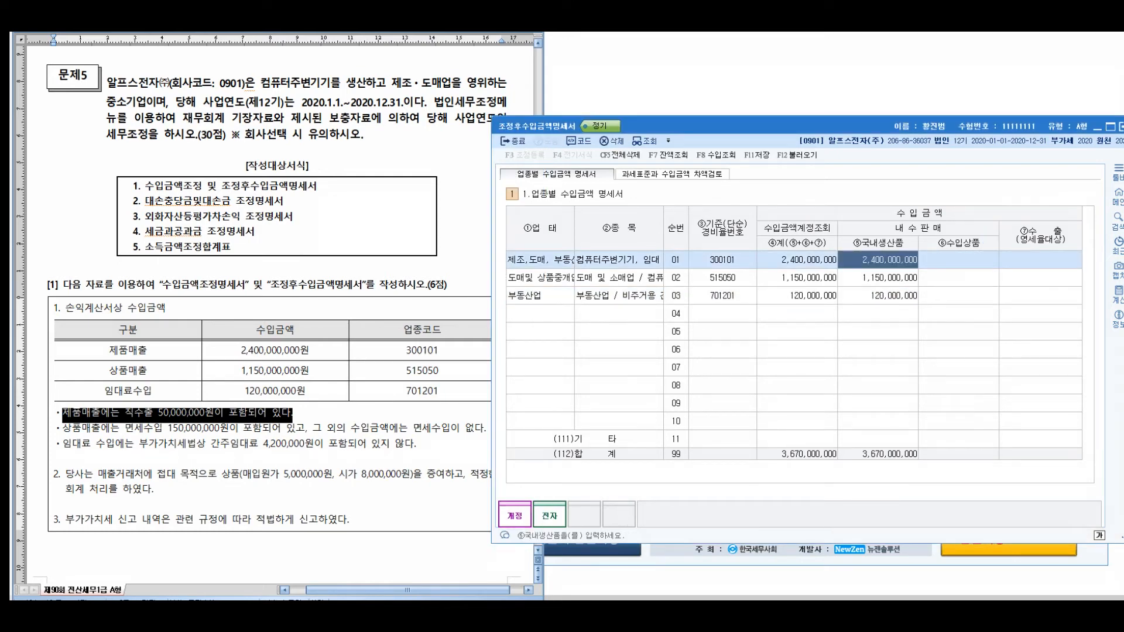
text(2,350,000,000)
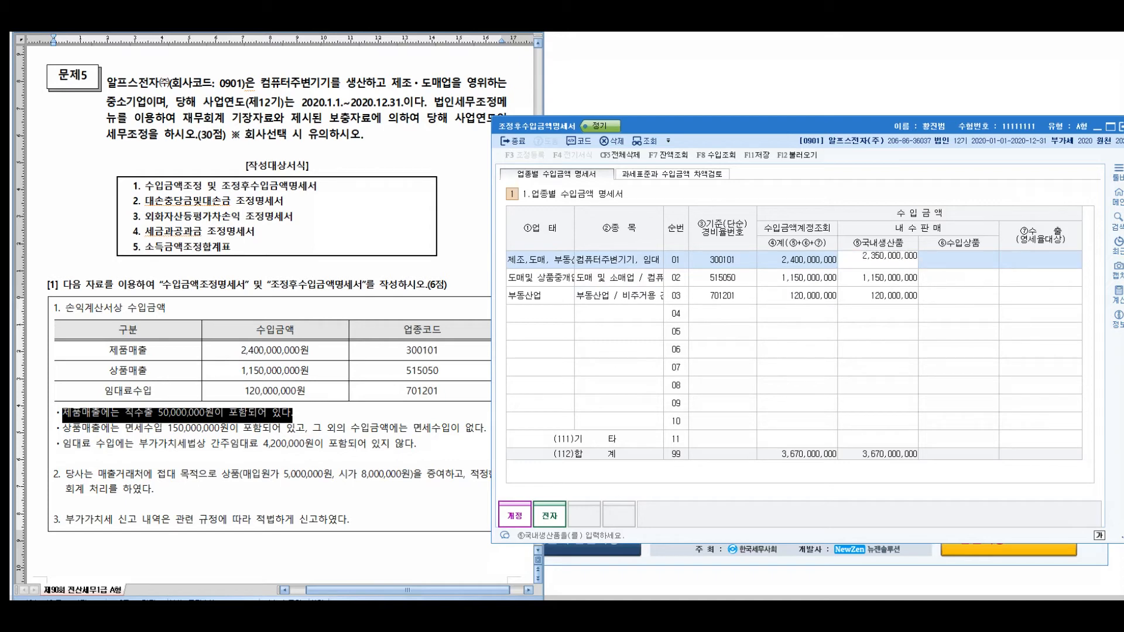
key(Return)
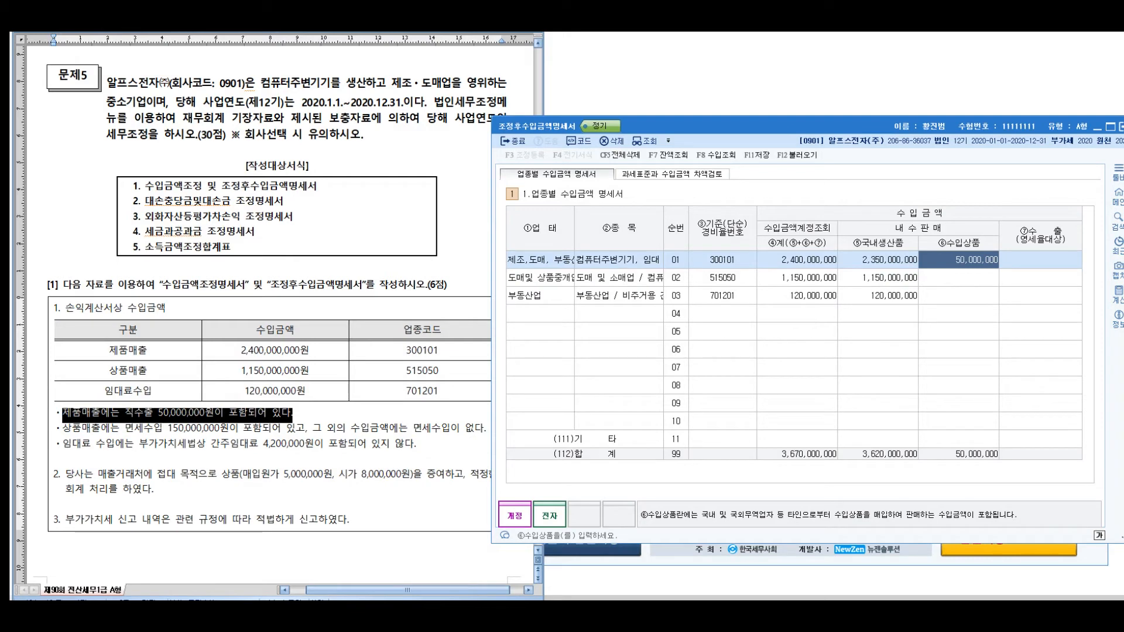
text(0)
key(Return)
key(Return)
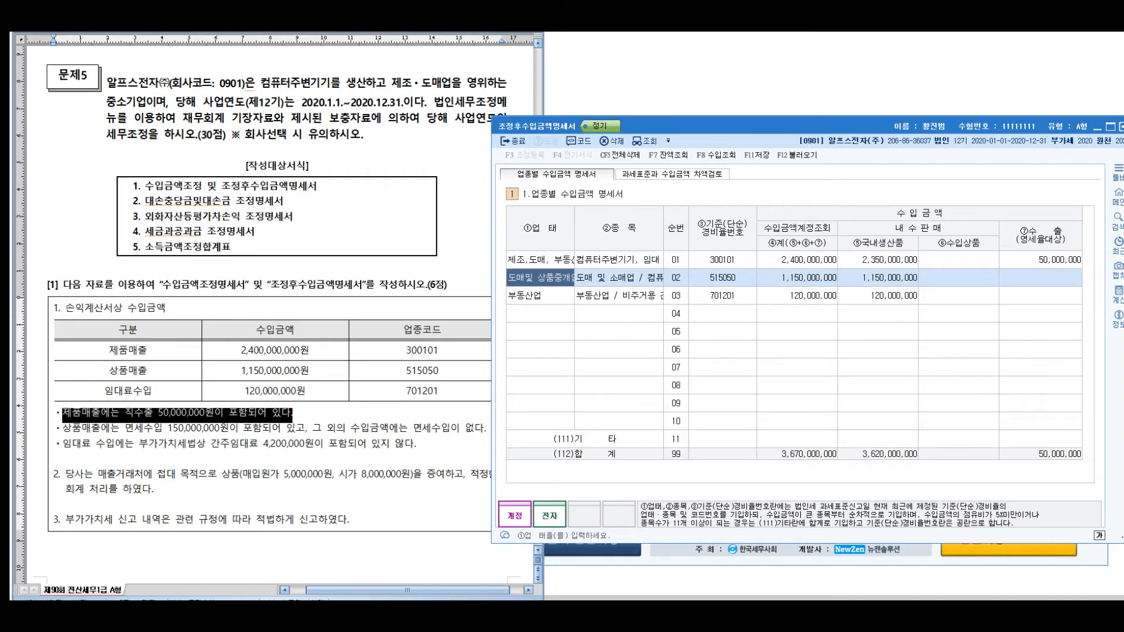
- Highlight the exam note on the 150,000,000원 면세수입 in 상품매출 and relate it to the revenue cells of row 02
click(1041, 260)
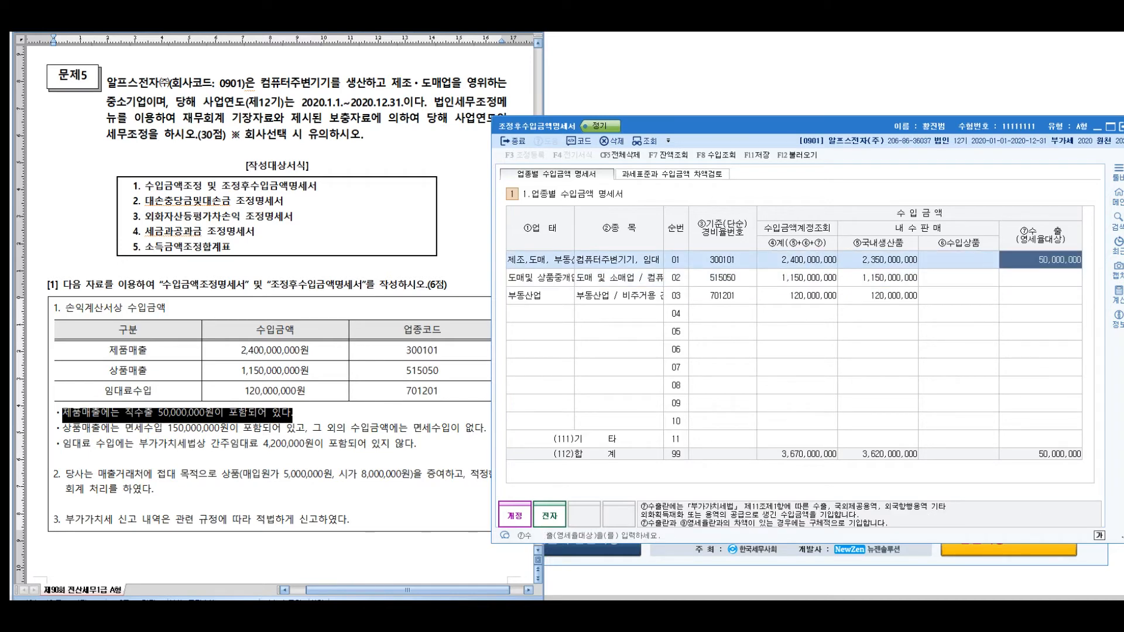
click(63, 429)
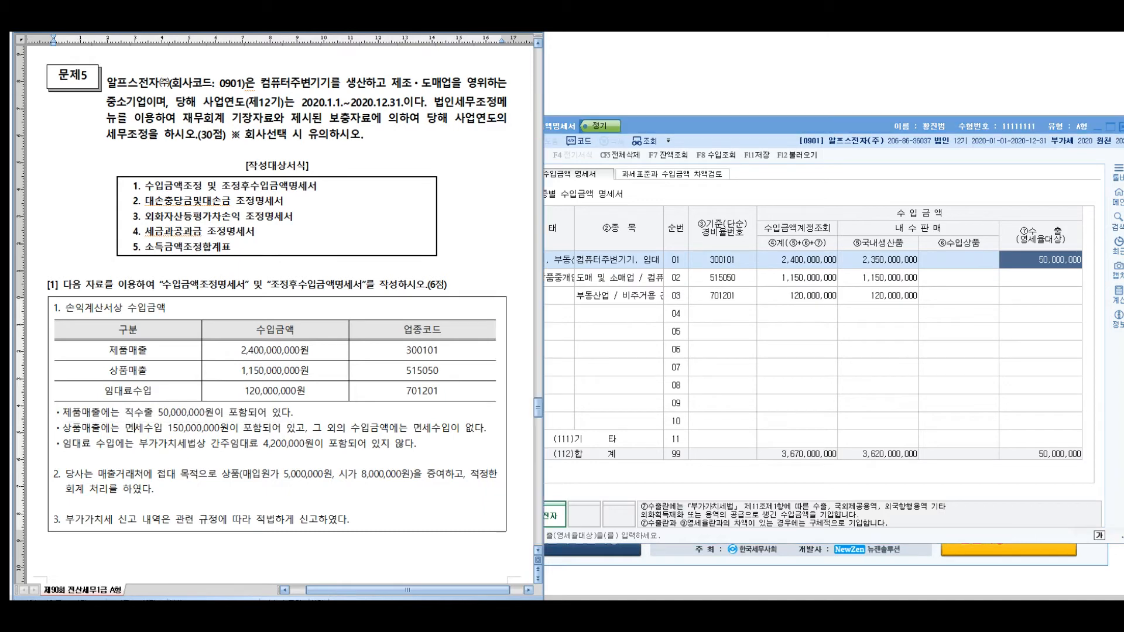
drag(58, 431, 475, 430)
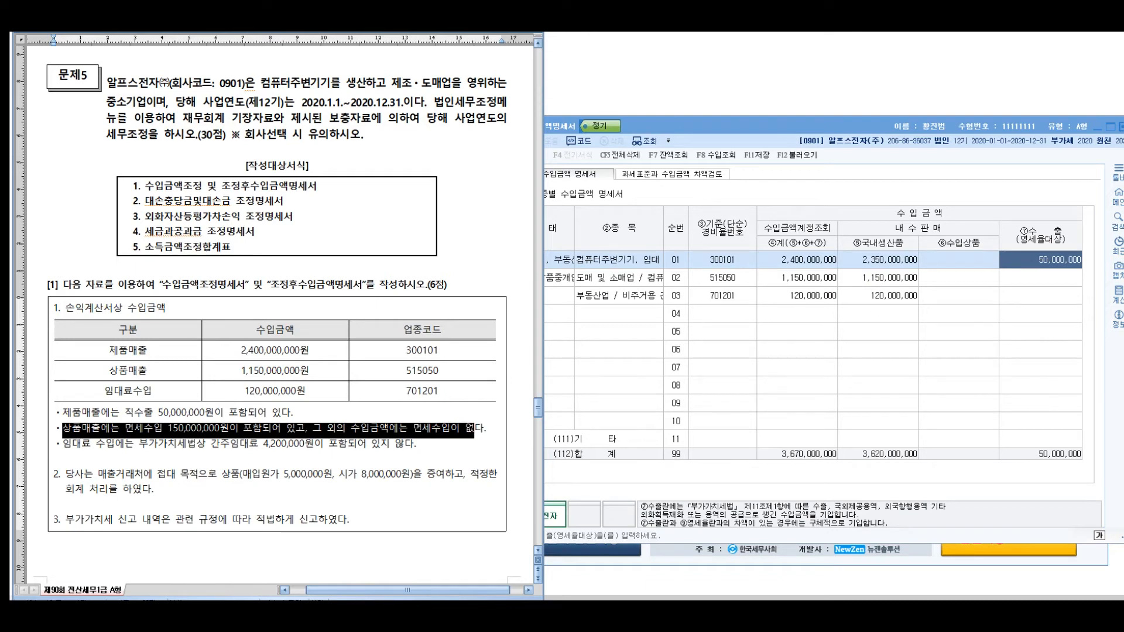
click(878, 277)
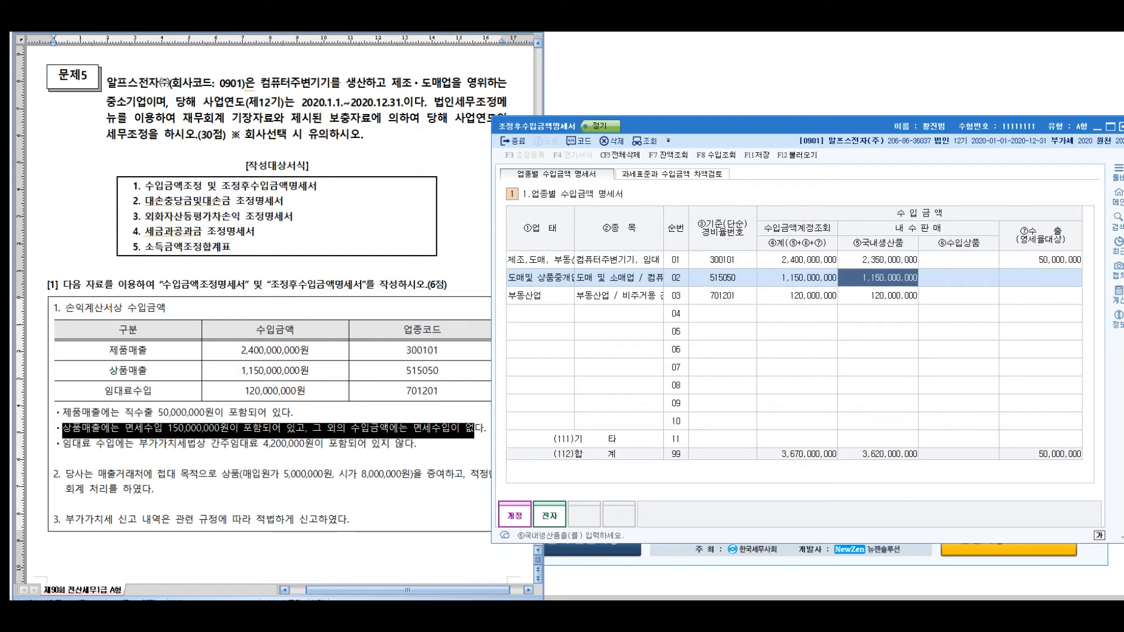
click(798, 278)
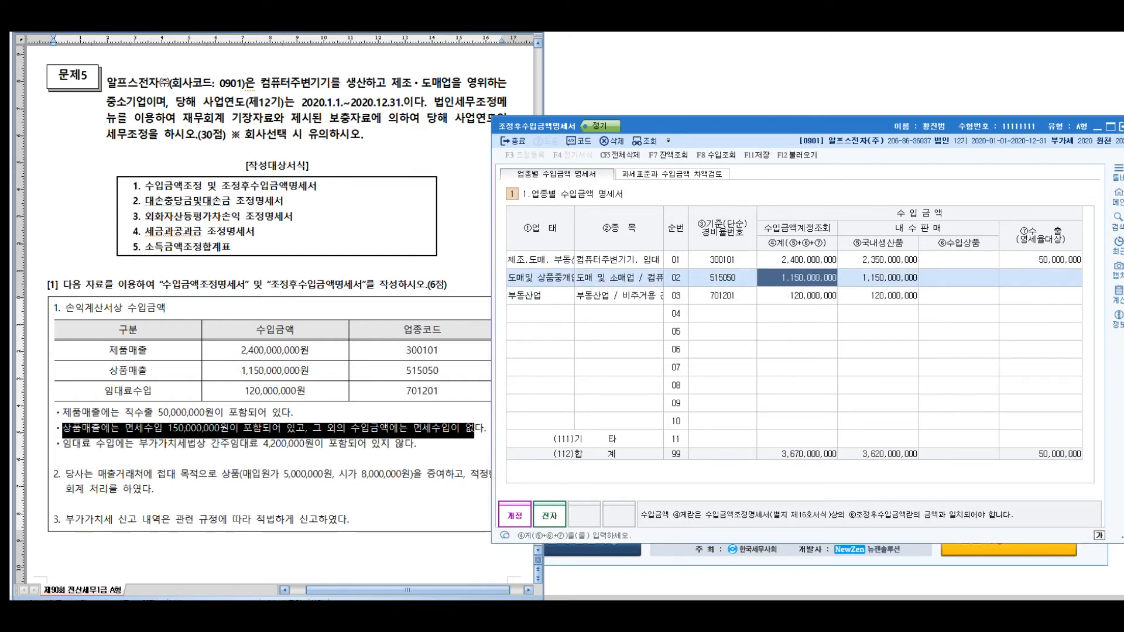
- Highlight the 간주임대료 4,200,000원 note in the exam document, circle its amount and annotate it with a handwritten explanation
click(97, 443)
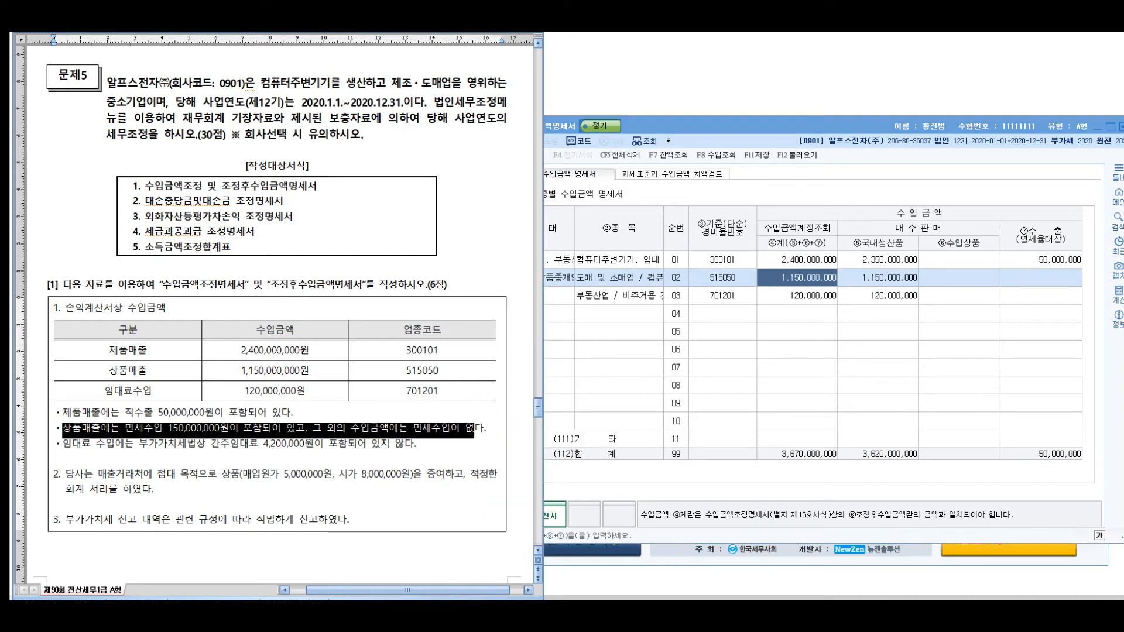
drag(63, 443, 416, 443)
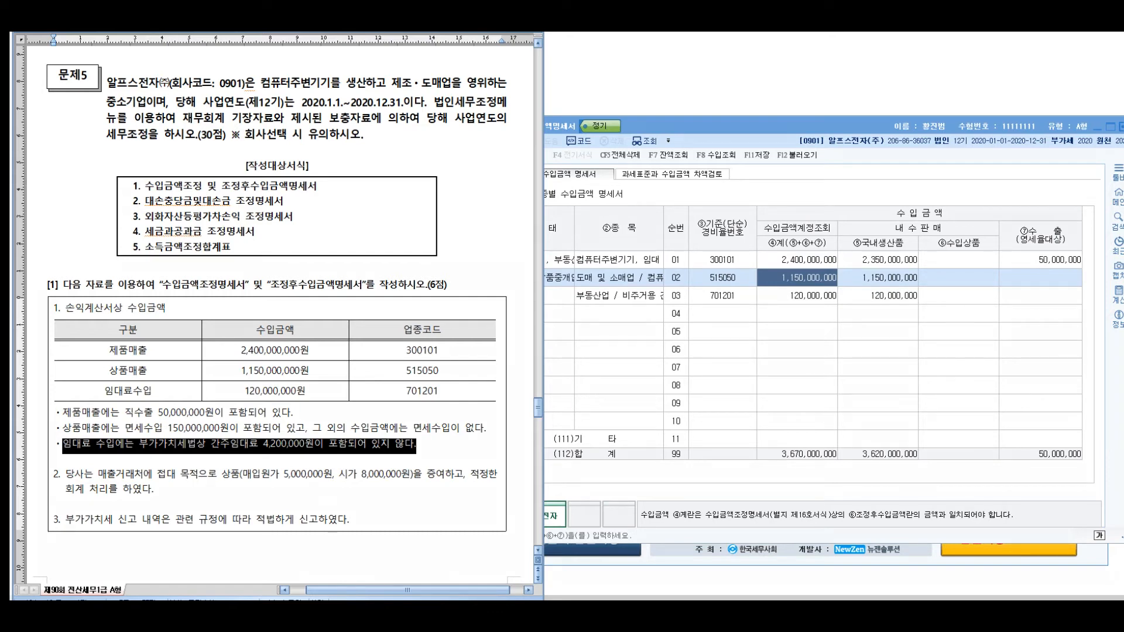
mouse_move(292, 416)
mouse_down()
mouse_move(317, 410)
mouse_move(261, 436)
mouse_up()
mouse_move(280, 384)
mouse_down()
mouse_move(271, 316)
mouse_move(305, 260)
mouse_up()
mouse_move(224, 205)
mouse_down()
mouse_move(233, 241)
mouse_move(241, 215)
mouse_up()
drag(255, 199, 258, 254)
drag(259, 215, 274, 234)
mouse_move(287, 199)
mouse_down()
mouse_move(291, 260)
mouse_move(305, 211)
mouse_up()
mouse_move(326, 232)
mouse_down()
mouse_move(407, 202)
mouse_move(411, 237)
mouse_up()
mouse_move(421, 202)
mouse_down()
mouse_move(422, 230)
mouse_move(440, 246)
mouse_up()
mouse_move(446, 200)
mouse_down()
mouse_move(471, 234)
mouse_move(465, 243)
mouse_up()
drag(229, 269, 493, 238)
mouse_move(350, 273)
mouse_down()
mouse_move(368, 306)
mouse_move(381, 309)
mouse_move(420, 280)
mouse_up()
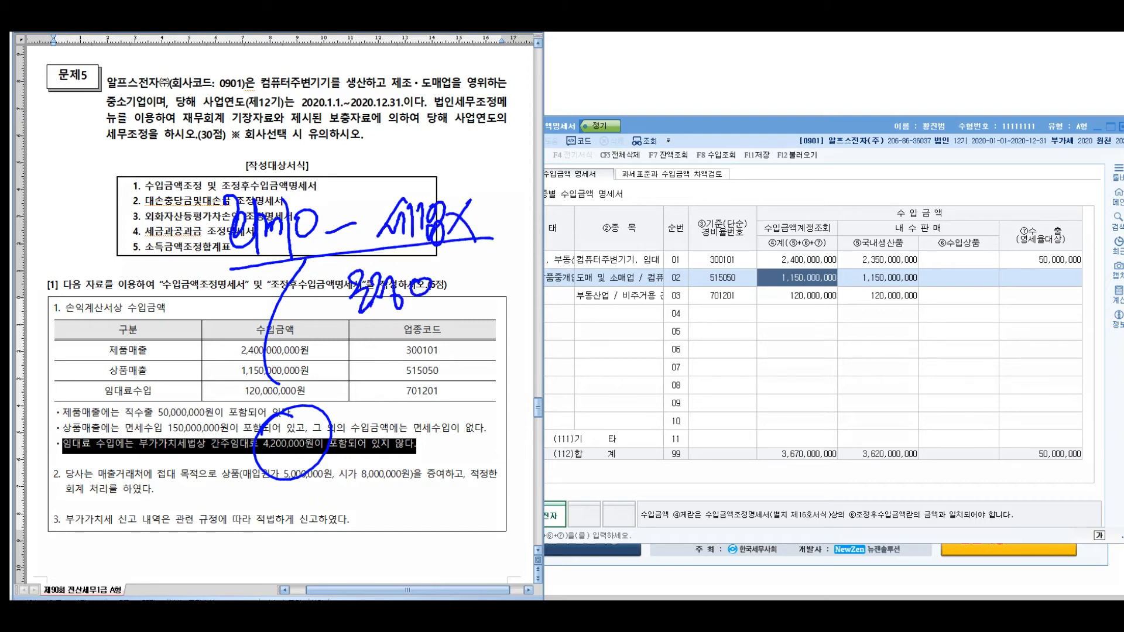
- Circle the exam's item 2 about goods given to a customer for 접대 and annotate it with a handwritten explanation
mouse_move(154, 458)
mouse_down()
mouse_move(123, 479)
mouse_move(186, 514)
mouse_move(183, 529)
mouse_up()
mouse_move(240, 511)
mouse_down()
mouse_move(233, 527)
mouse_move(226, 505)
mouse_move(261, 553)
mouse_move(300, 548)
mouse_move(293, 541)
mouse_up()
mouse_move(322, 535)
mouse_down()
mouse_move(349, 523)
mouse_move(387, 527)
mouse_move(411, 505)
mouse_move(416, 553)
mouse_up()
drag(436, 508, 451, 529)
mouse_move(451, 515)
mouse_down()
mouse_move(430, 533)
mouse_move(480, 546)
mouse_move(504, 538)
mouse_up()
mouse_move(503, 515)
mouse_down()
mouse_move(513, 534)
mouse_move(526, 530)
mouse_up()
drag(530, 521, 541, 521)
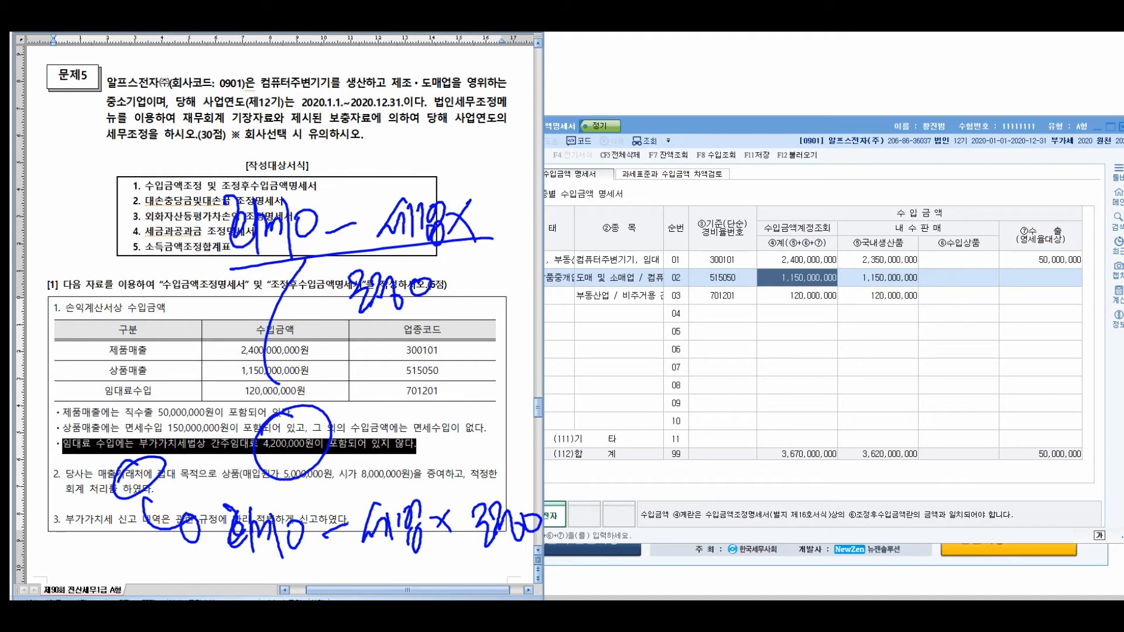
- Open the form's 과세표준과 수입금액 차액검토 section and mark 부가가치세 신고 내역보기 and the (17)차액 계 row
key(alt+Tab)
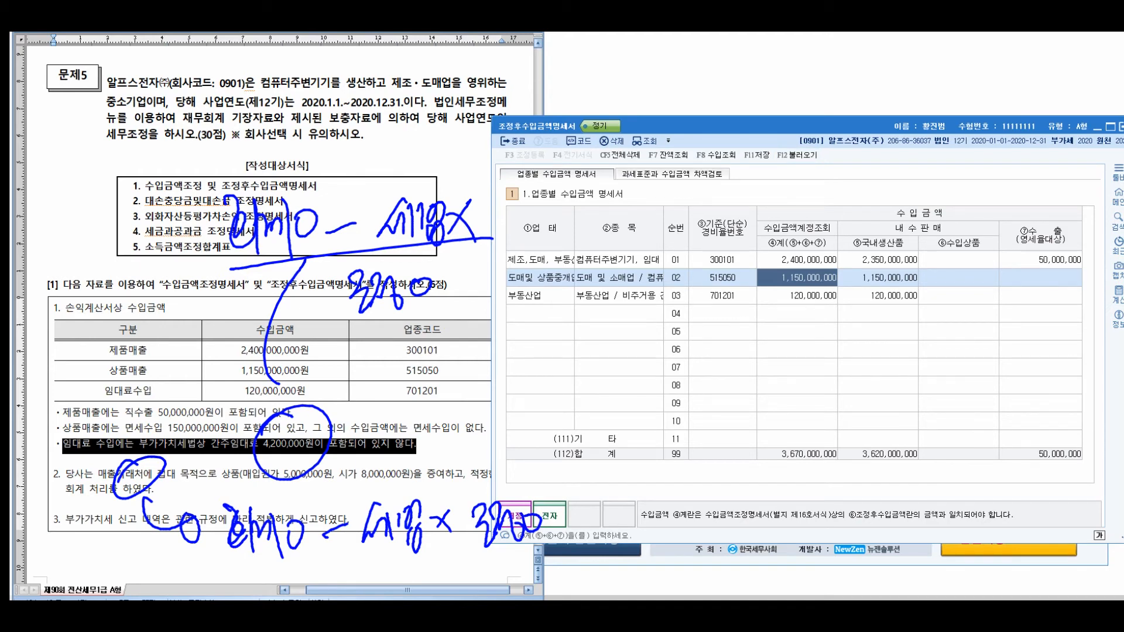
click(672, 174)
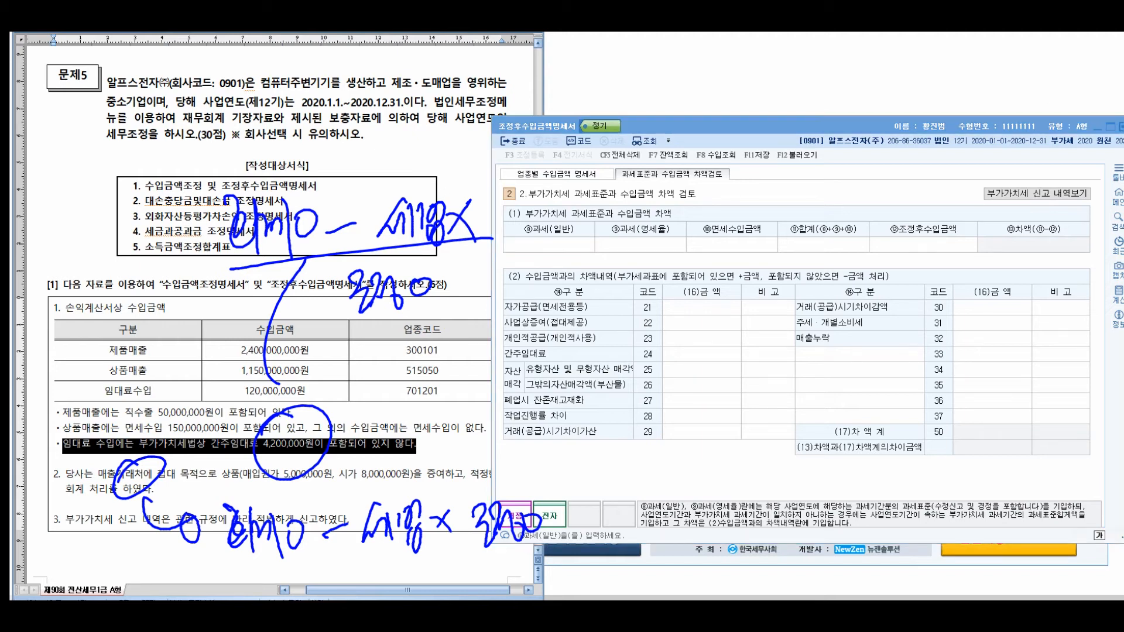
drag(701, 139, 960, 182)
mouse_move(1075, 170)
mouse_down()
mouse_move(1011, 176)
mouse_move(998, 211)
mouse_move(1045, 186)
mouse_up()
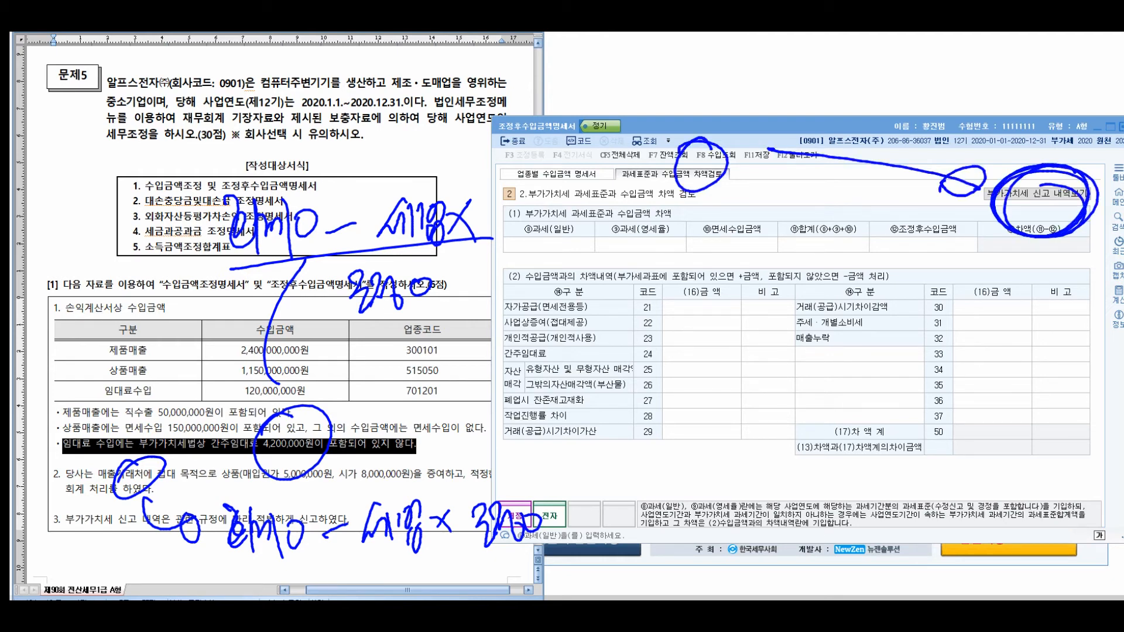
mouse_move(990, 416)
mouse_down()
mouse_move(960, 457)
mouse_move(1045, 409)
mouse_move(943, 440)
mouse_up()
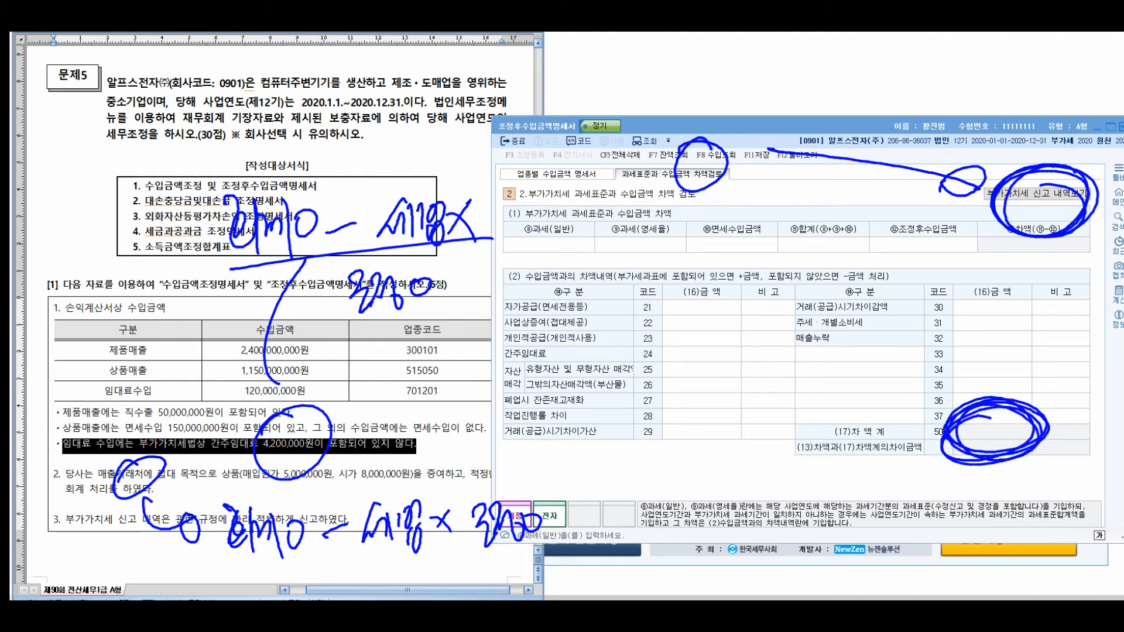
- Explain by handwriting over the 차액내역 table how the (17)차액 계 amount arises, then clear the pen markings
mouse_move(934, 364)
mouse_down()
mouse_move(865, 319)
mouse_move(828, 339)
mouse_up()
mouse_move(598, 286)
mouse_down()
mouse_move(628, 335)
mouse_move(653, 323)
mouse_move(677, 345)
mouse_up()
drag(707, 300, 705, 301)
mouse_move(627, 372)
mouse_down()
mouse_move(618, 420)
mouse_move(647, 432)
mouse_move(679, 404)
mouse_move(673, 432)
mouse_up()
drag(707, 387, 704, 390)
mouse_move(569, 359)
mouse_down()
mouse_move(525, 374)
mouse_move(518, 404)
mouse_up()
drag(518, 334, 562, 404)
drag(556, 452, 837, 409)
drag(636, 467, 646, 518)
drag(652, 486, 696, 509)
drag(697, 470, 712, 518)
drag(801, 472, 839, 461)
mouse_move(813, 484)
mouse_down()
mouse_move(854, 474)
mouse_move(852, 459)
mouse_up()
drag(850, 451, 843, 489)
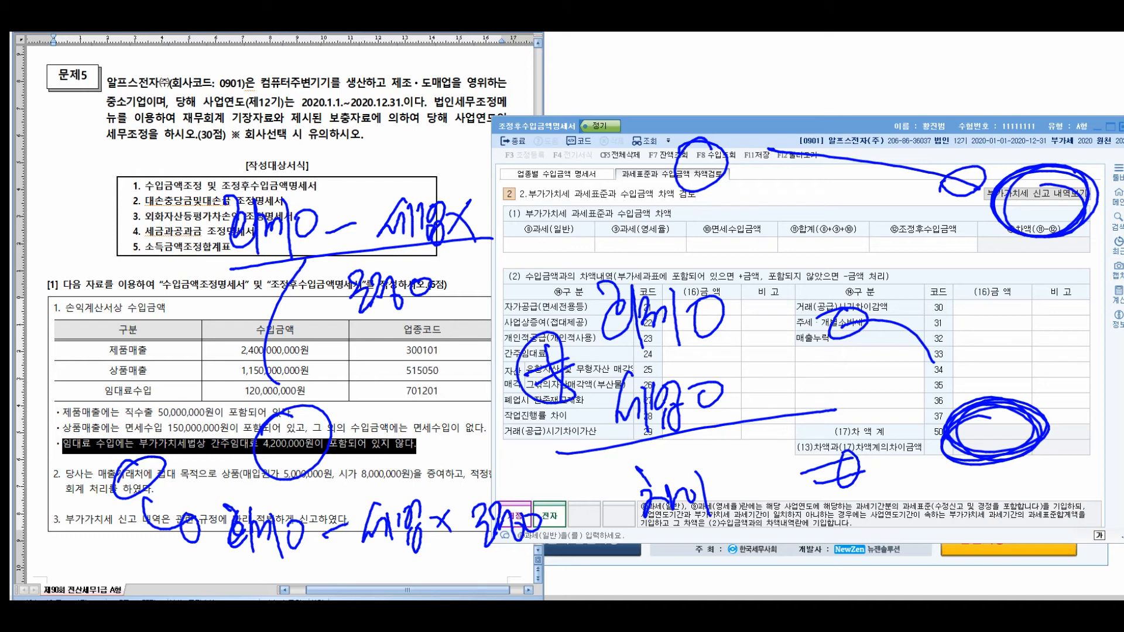
key(Escape)
- Load all the listed 2020 부가가치세 신고내역 periods into the 부가가치세 과세표준과 수입금액 차액 table
click(1036, 193)
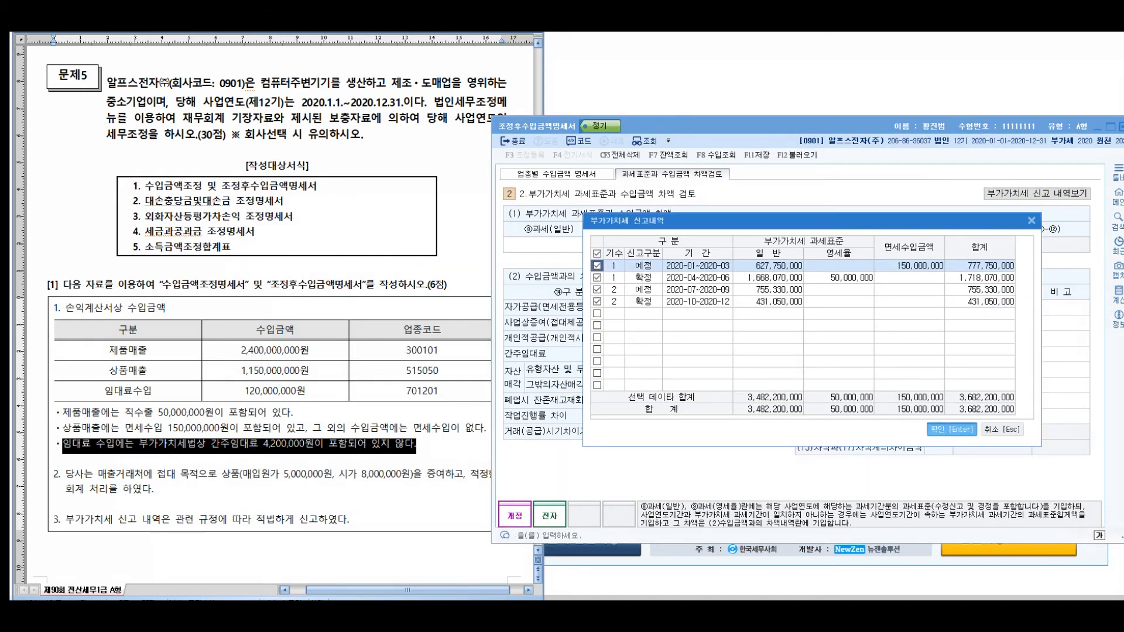
key(Return)
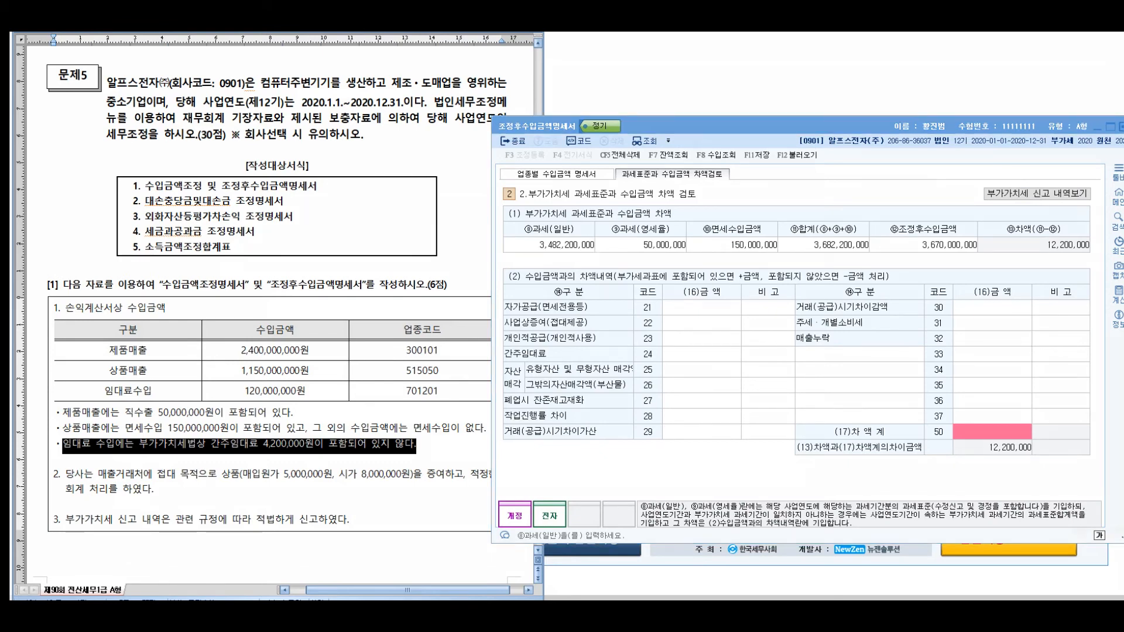
- Mark the 차이금액 and relate the exam's 간주임대료 4,200,000원 to code 24 and the 시가 8,000,000원 to code 22
mouse_move(1014, 416)
mouse_down()
mouse_move(973, 430)
mouse_move(995, 486)
mouse_move(1015, 417)
mouse_up()
mouse_move(678, 215)
mouse_down()
mouse_move(711, 257)
mouse_move(853, 237)
mouse_up()
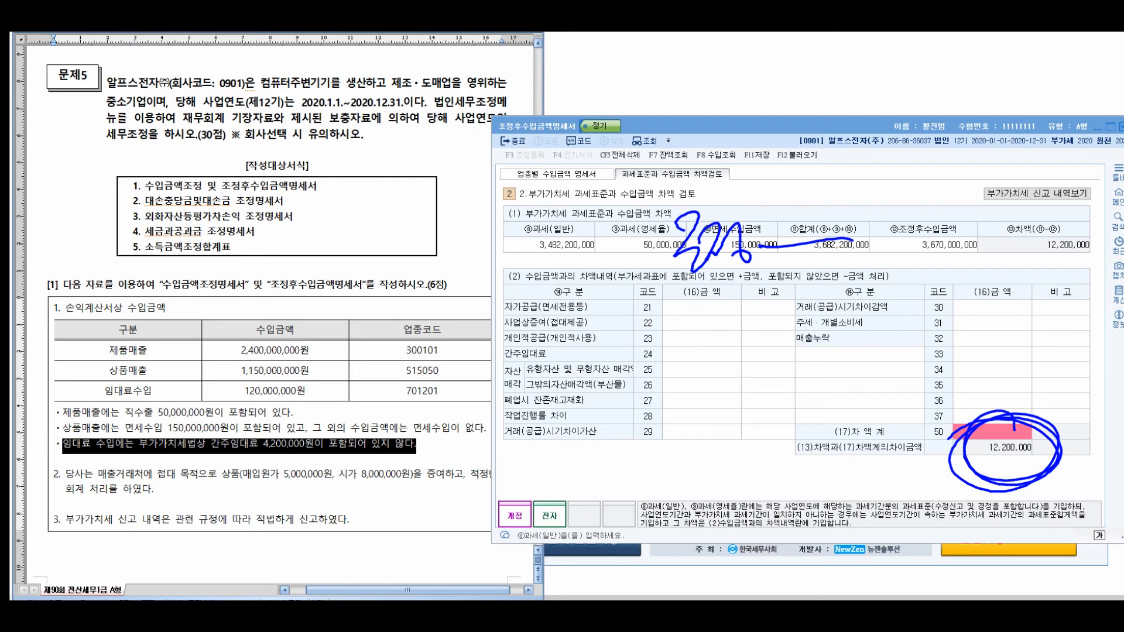
mouse_move(275, 418)
mouse_down()
mouse_move(314, 453)
mouse_move(252, 430)
mouse_up()
mouse_move(349, 417)
mouse_down()
mouse_move(497, 348)
mouse_move(491, 364)
mouse_up()
drag(655, 340, 660, 343)
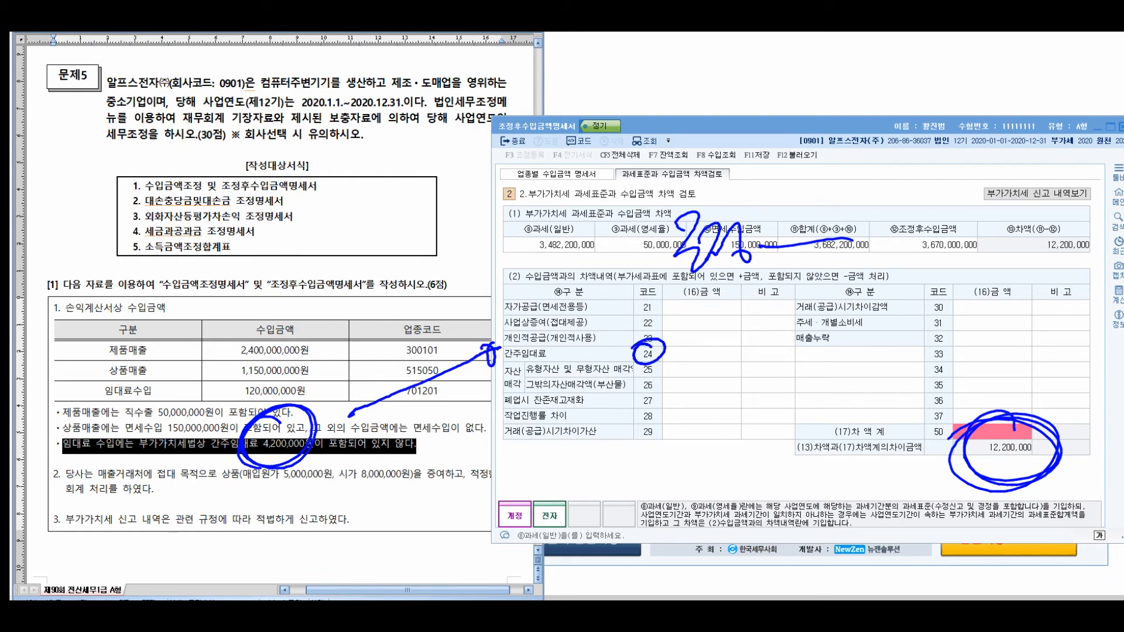
mouse_move(360, 463)
mouse_down()
mouse_move(328, 515)
mouse_move(375, 469)
mouse_up()
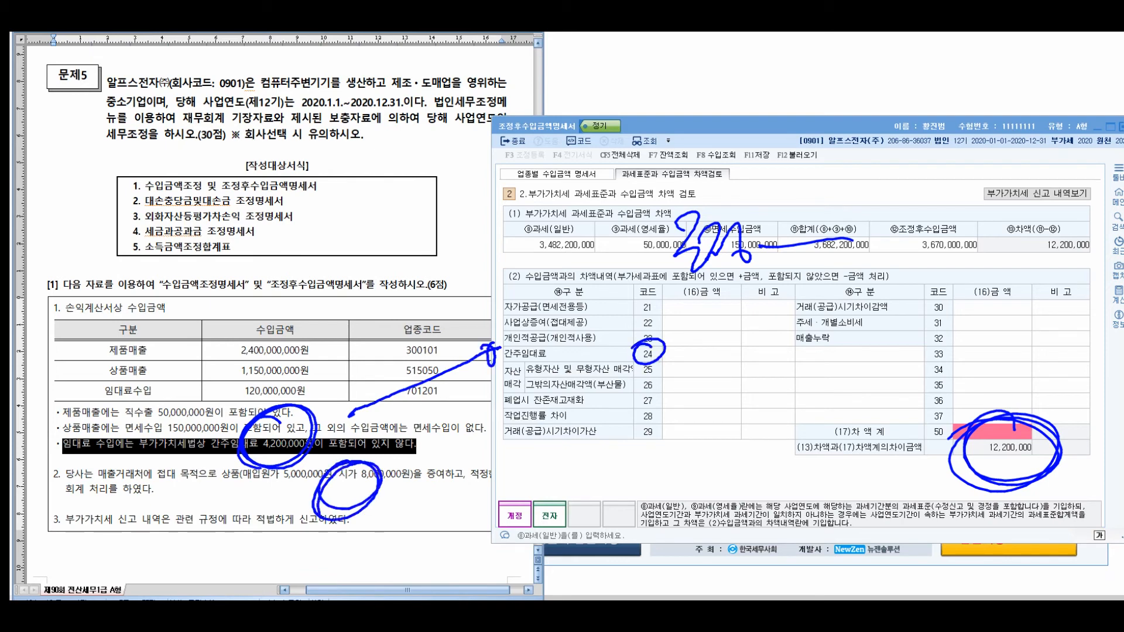
drag(380, 472, 571, 321)
mouse_move(651, 308)
mouse_down()
mouse_move(638, 310)
mouse_move(734, 326)
mouse_move(682, 316)
mouse_up()
drag(734, 342, 700, 346)
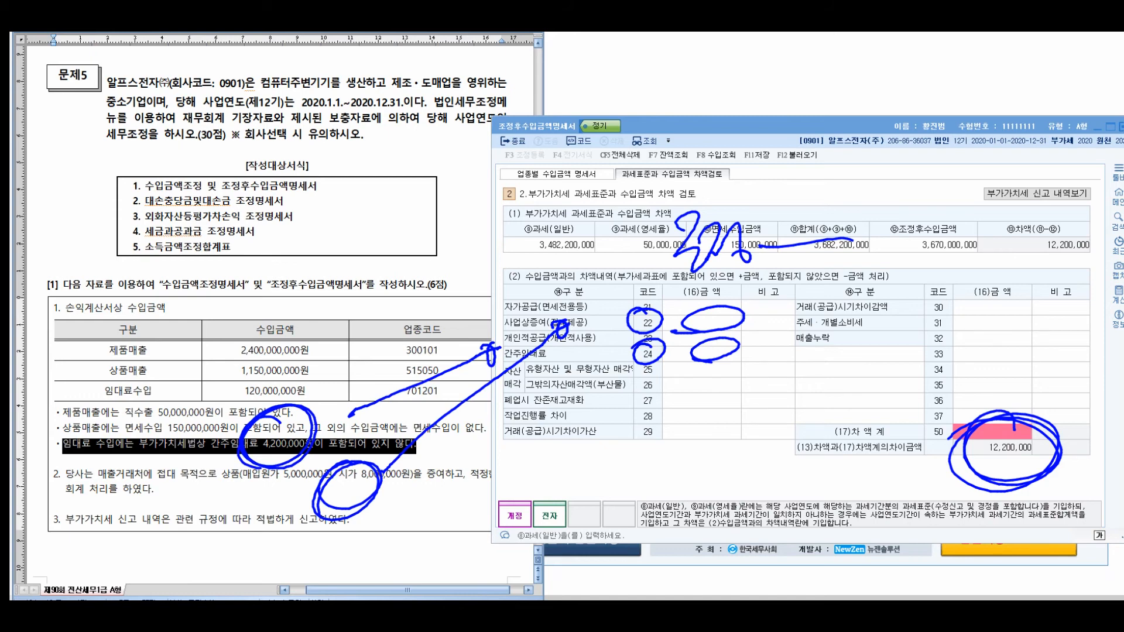
key(Escape)
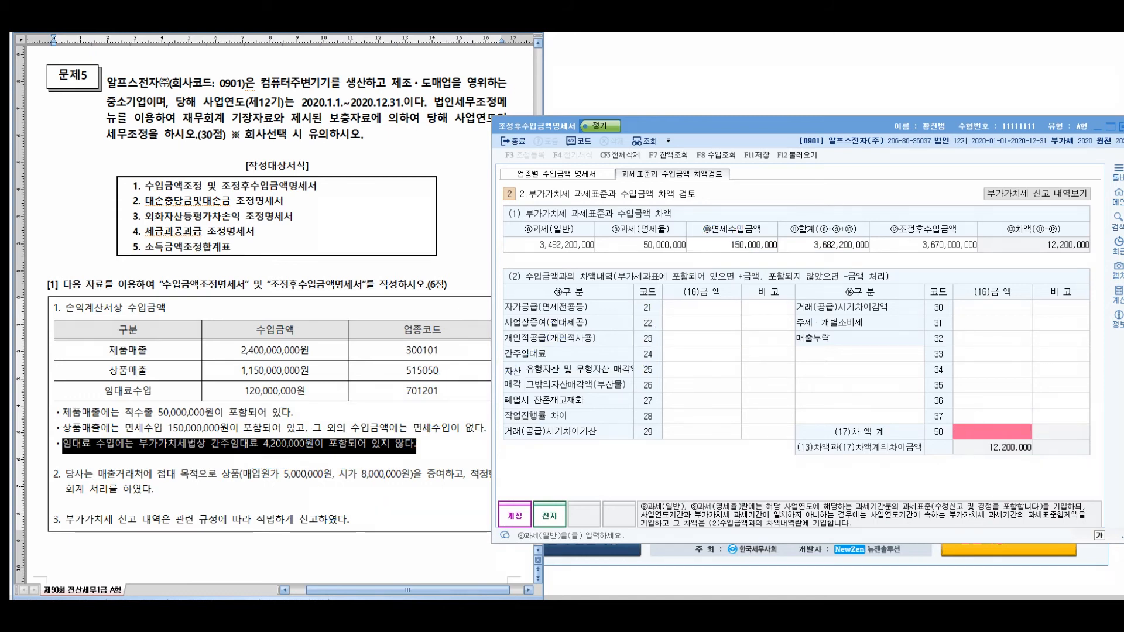
- Enter 4,200,000 as the amount for 간주임대료 (code 24) in the 차액내역 table
click(701, 322)
key(Down)
key(Up)
key(Down)
key(Up)
key(Down)
key(Up)
key(Down)
key(Up)
key(Down)
key(Down)
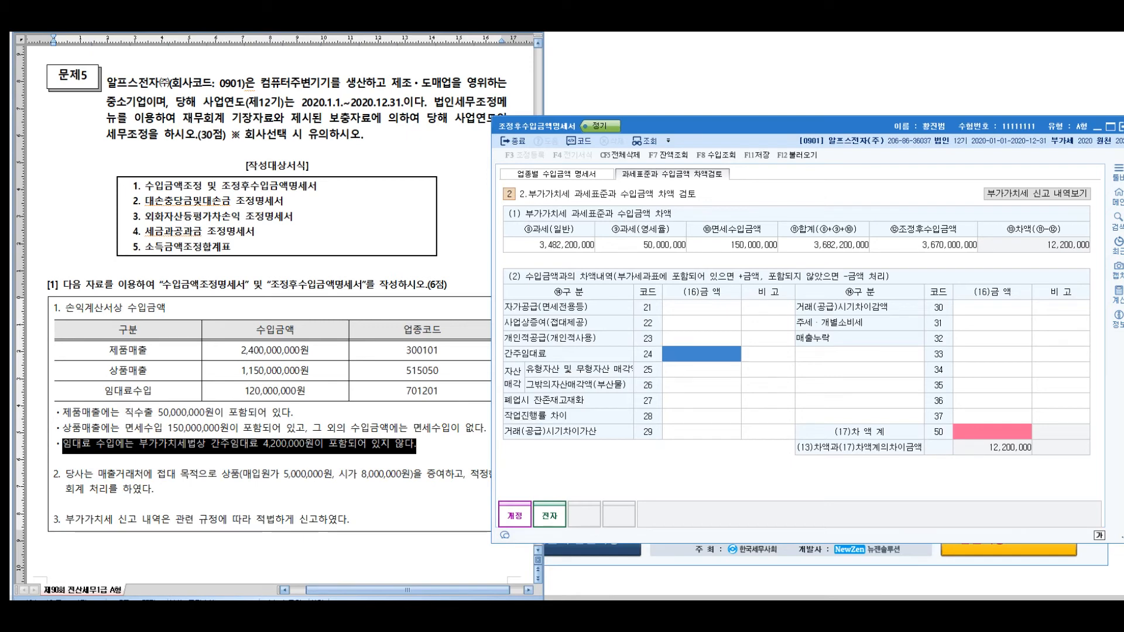
text(420000000)
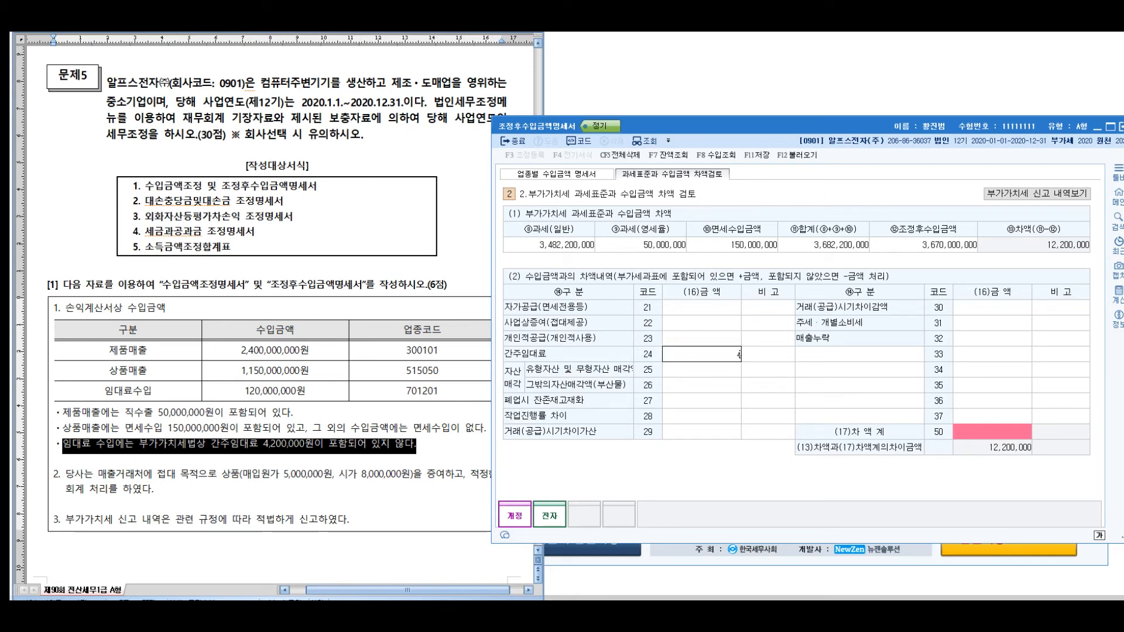
key(Return)
text(4200000)
key(Return)
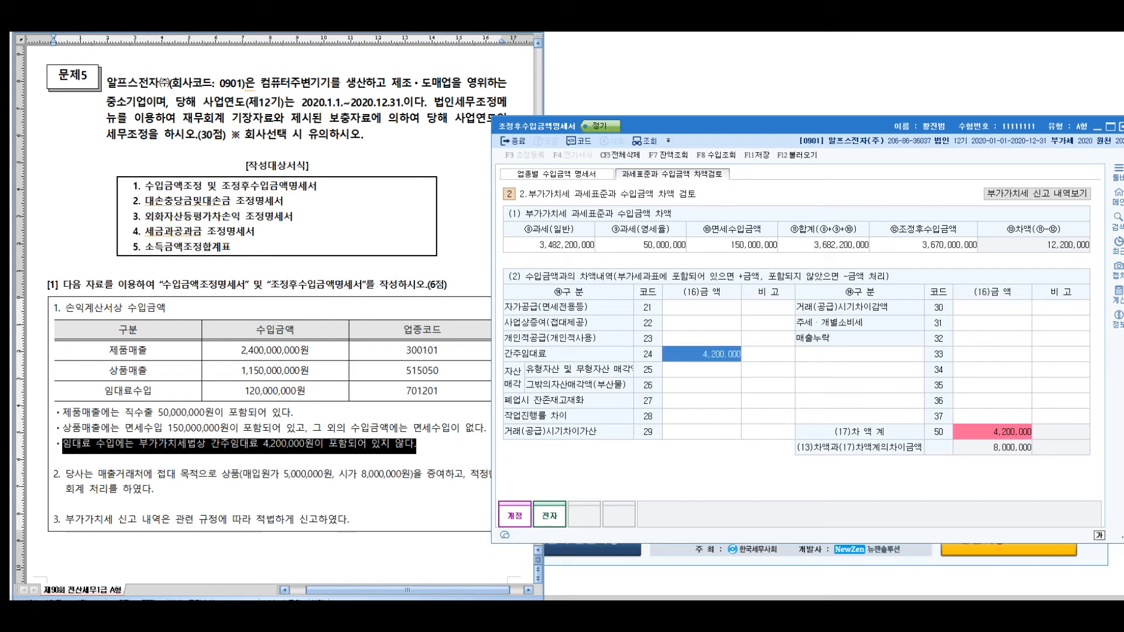
- Highlight the exam's 접대 목적 증여 note and enter its 시가 8,000,000 as the amount for 사업상증여(접대제공), code 22
click(701, 323)
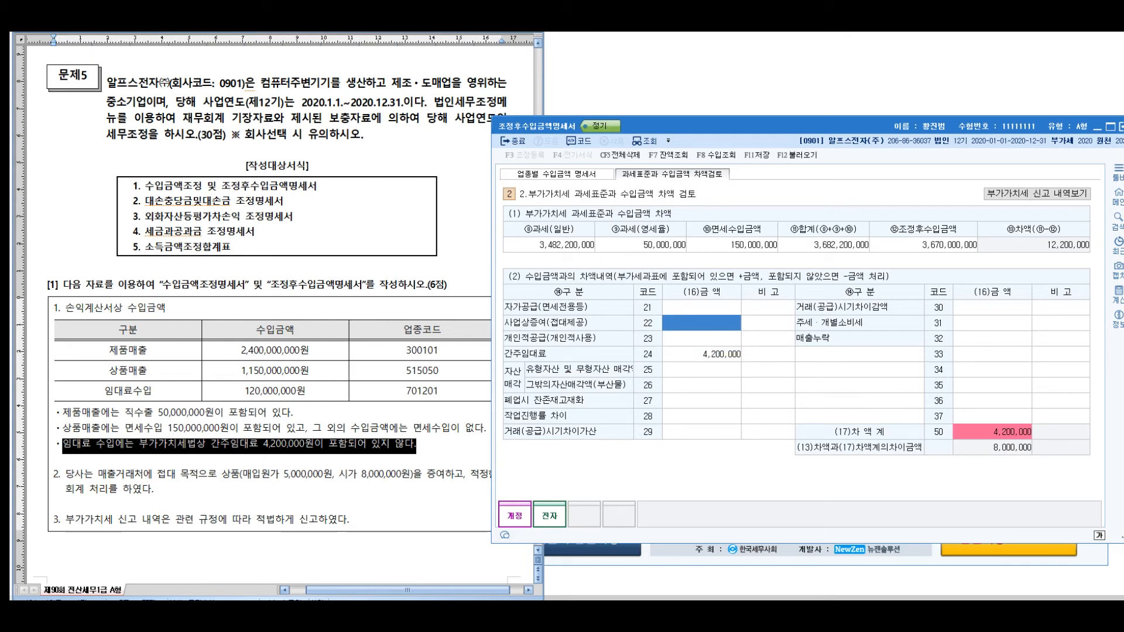
drag(98, 474, 445, 474)
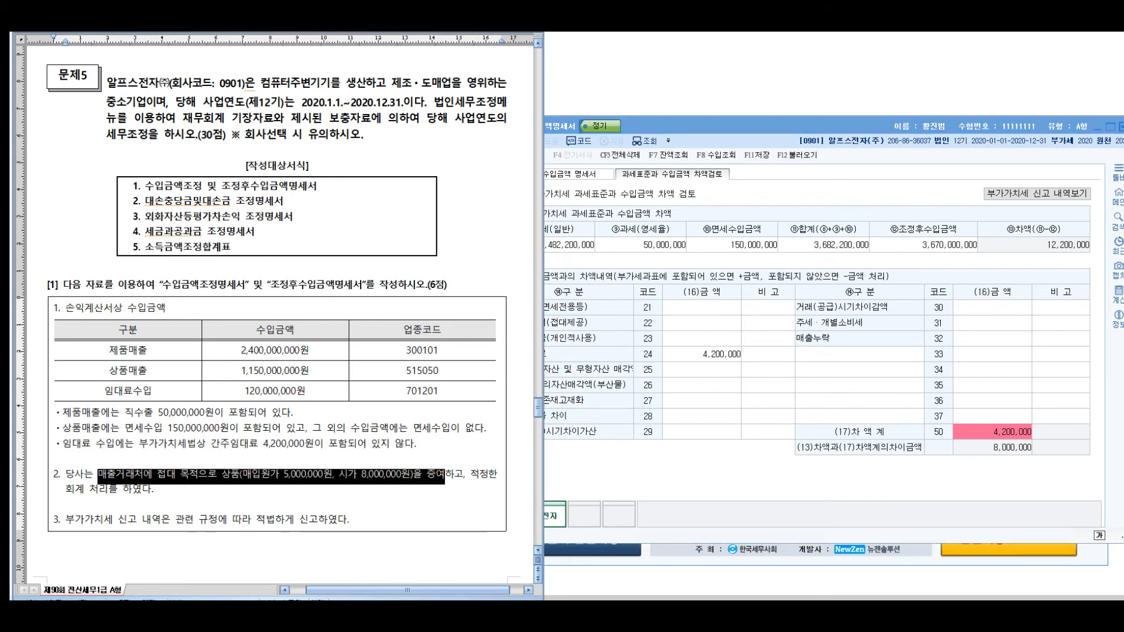
key(alt+Tab)
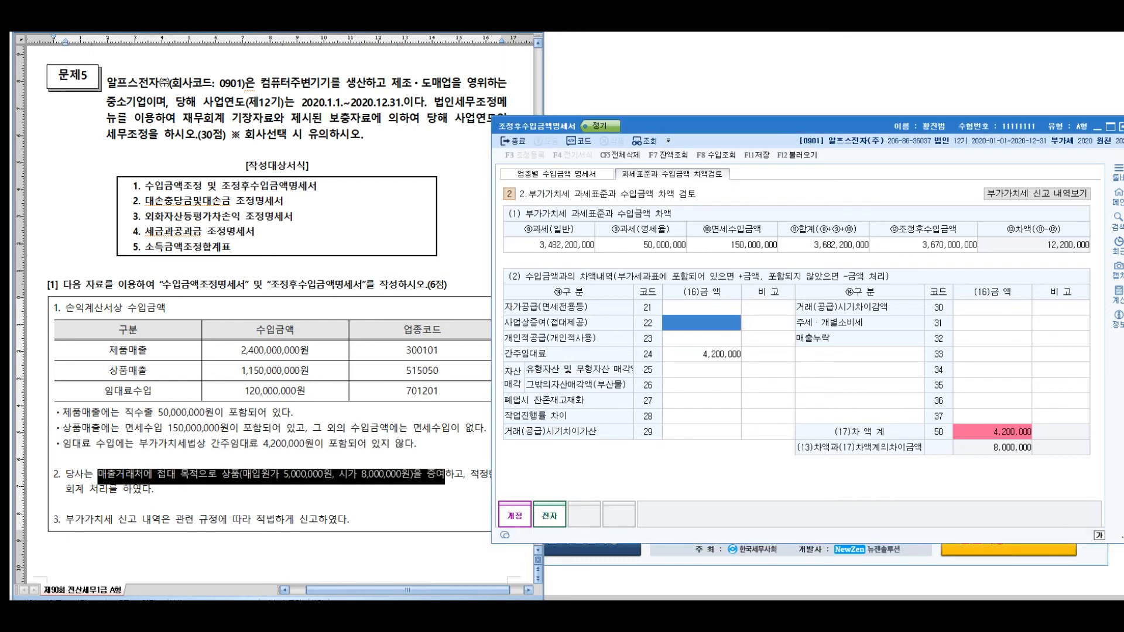
text(8000000)
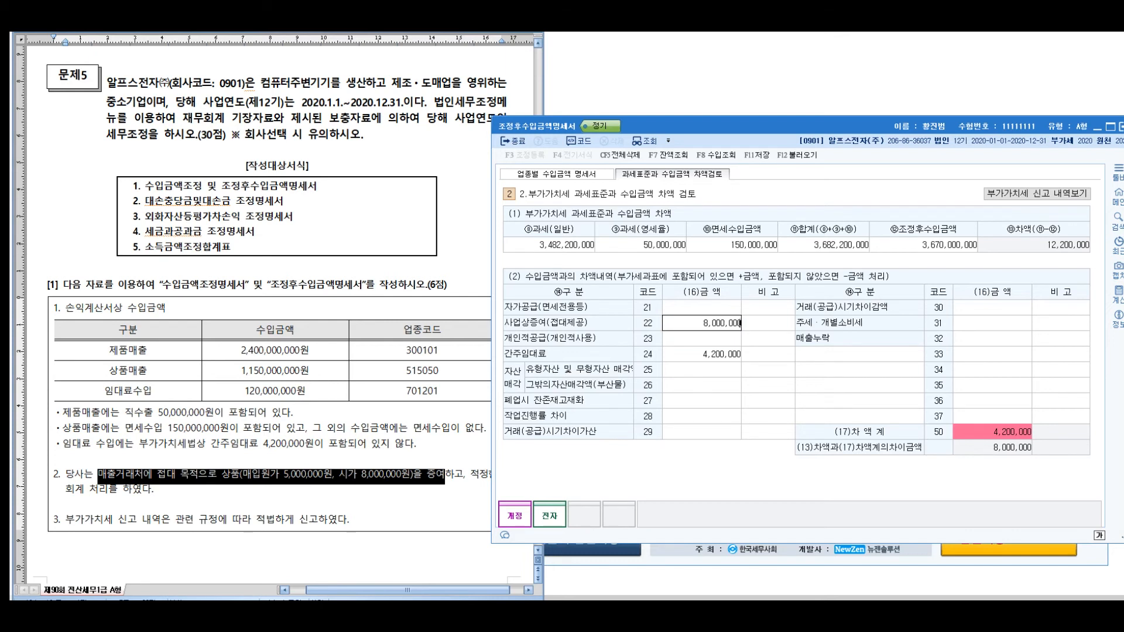
key(Return)
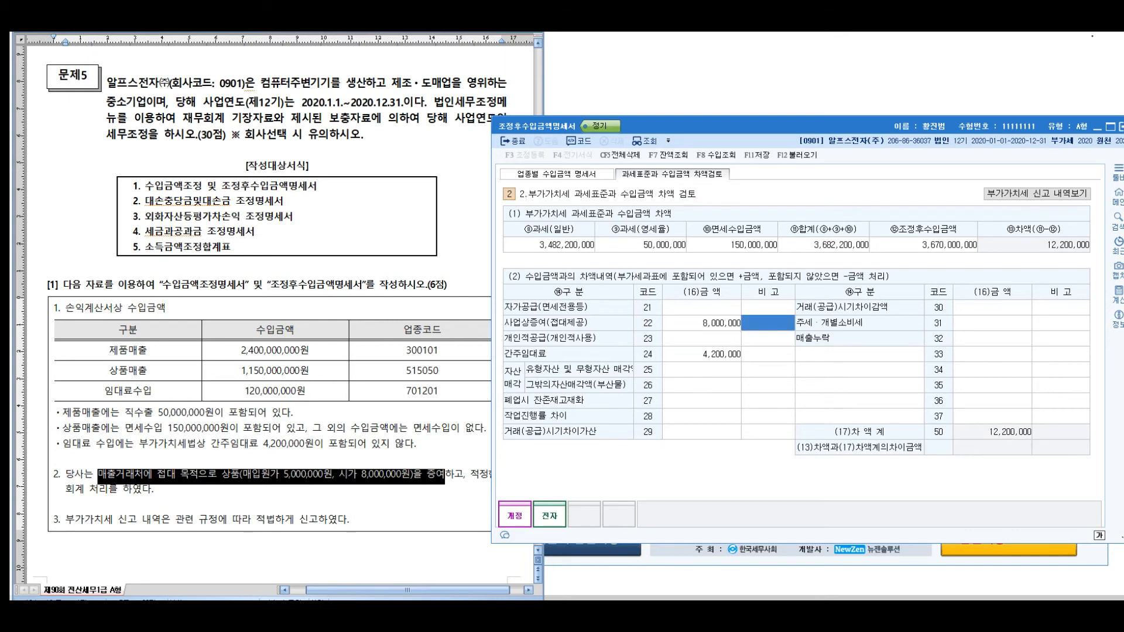
- Circle the (17)차액 계 amount and annotate the 차액내역 table with a handwritten explanation of the difference
key(alt+Tab)
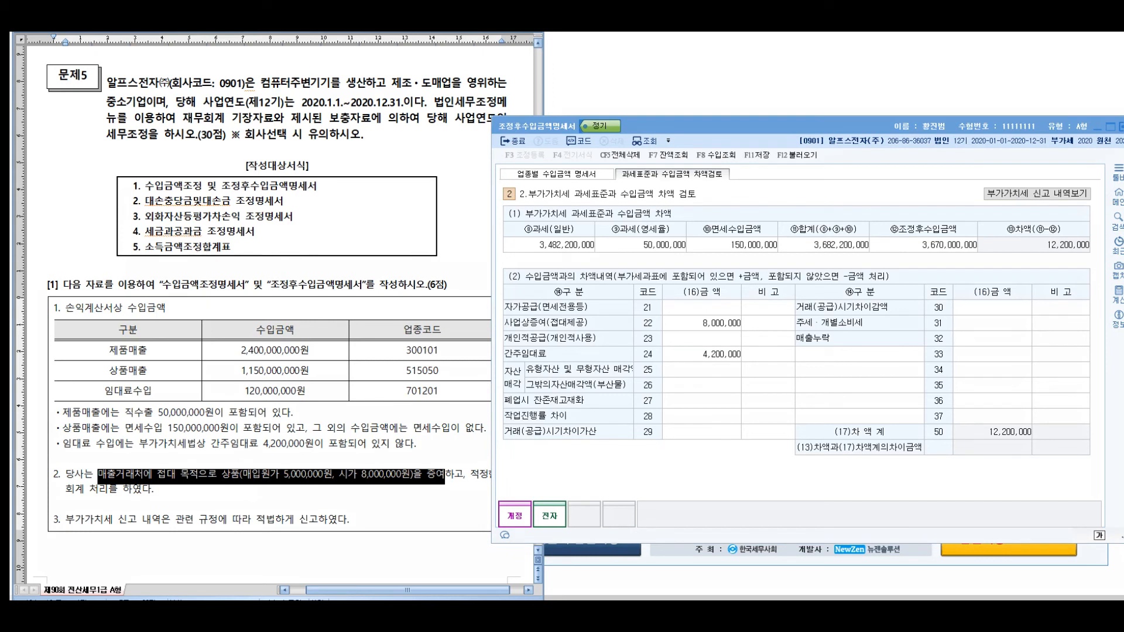
mouse_move(1018, 399)
mouse_down()
mouse_move(969, 448)
mouse_move(970, 408)
mouse_up()
drag(799, 433, 862, 429)
drag(800, 451, 862, 448)
drag(610, 365, 631, 418)
drag(639, 370, 662, 388)
mouse_move(666, 363)
mouse_down()
mouse_move(671, 404)
mouse_move(717, 386)
mouse_up()
mouse_move(779, 358)
mouse_down()
mouse_move(768, 375)
mouse_move(784, 391)
mouse_up()
mouse_move(791, 369)
mouse_down()
mouse_move(790, 400)
mouse_move(814, 395)
mouse_up()
drag(817, 388, 831, 384)
drag(659, 429, 678, 468)
mouse_move(696, 445)
mouse_down()
mouse_move(691, 468)
mouse_move(702, 455)
mouse_up()
drag(711, 433, 719, 475)
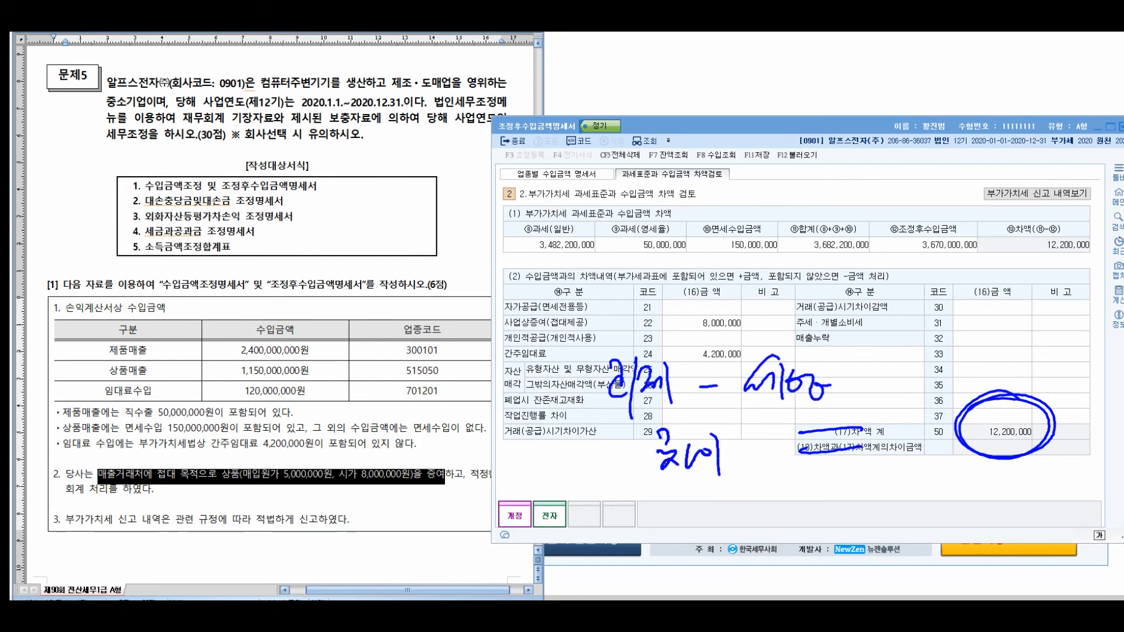
mouse_move(648, 341)
mouse_down()
mouse_move(787, 328)
mouse_move(843, 380)
mouse_move(797, 338)
mouse_up()
drag(846, 417, 844, 466)
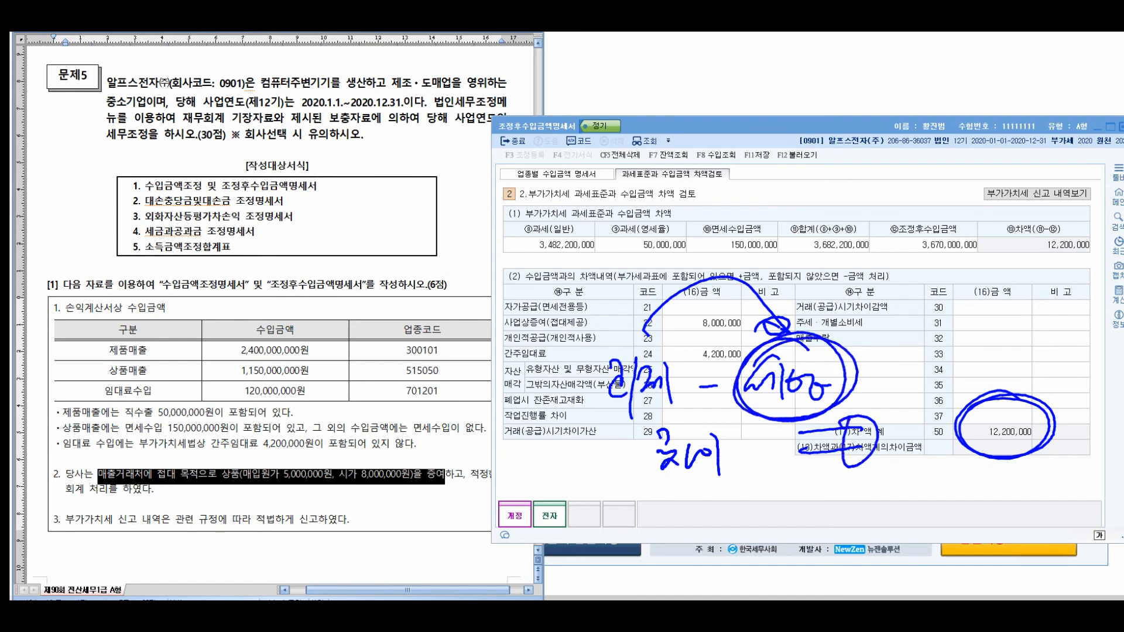
- Handwrite a summary over the form, link the exam's notes to the 간주임대료 and 사업상증여 rows, and clear the markings
mouse_move(584, 190)
mouse_down()
mouse_move(607, 190)
mouse_move(625, 241)
mouse_move(644, 231)
mouse_up()
drag(641, 190, 674, 252)
drag(676, 199, 700, 258)
mouse_move(705, 211)
mouse_down()
mouse_move(723, 243)
mouse_move(788, 205)
mouse_move(816, 226)
mouse_move(890, 240)
mouse_move(910, 281)
mouse_up()
drag(560, 245, 925, 250)
drag(834, 258, 871, 305)
mouse_move(874, 263)
mouse_down()
mouse_move(887, 293)
mouse_move(915, 296)
mouse_up()
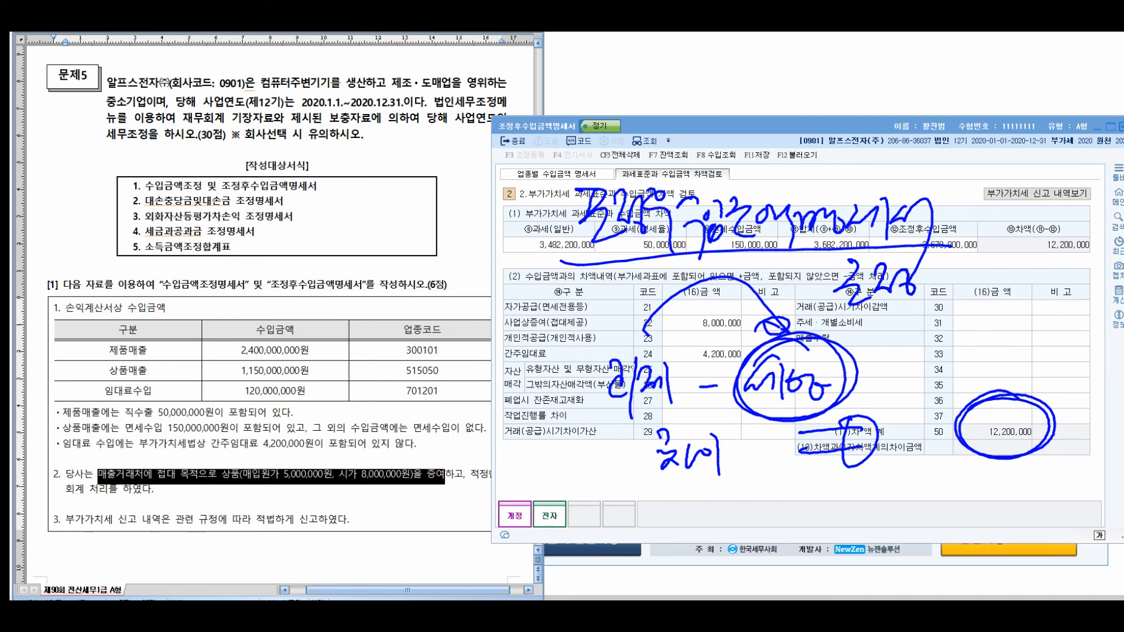
drag(503, 236, 527, 266)
drag(527, 212, 542, 258)
drag(290, 424, 354, 402)
drag(431, 418, 521, 364)
mouse_move(386, 437)
mouse_down()
mouse_move(344, 466)
mouse_move(541, 307)
mouse_move(516, 325)
mouse_up()
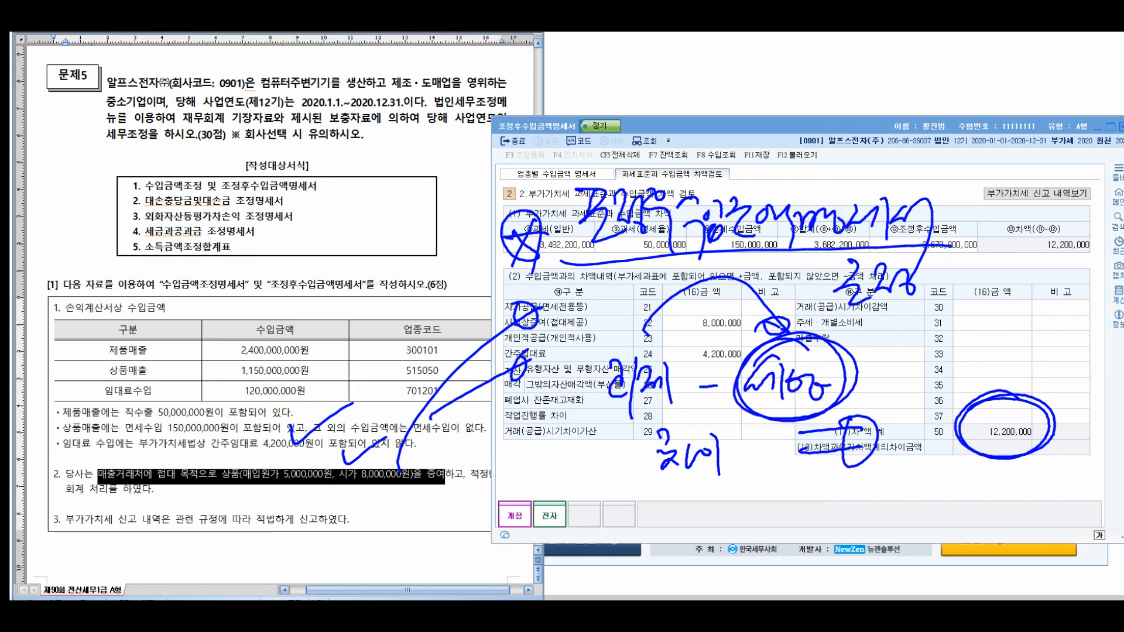
key(Escape)
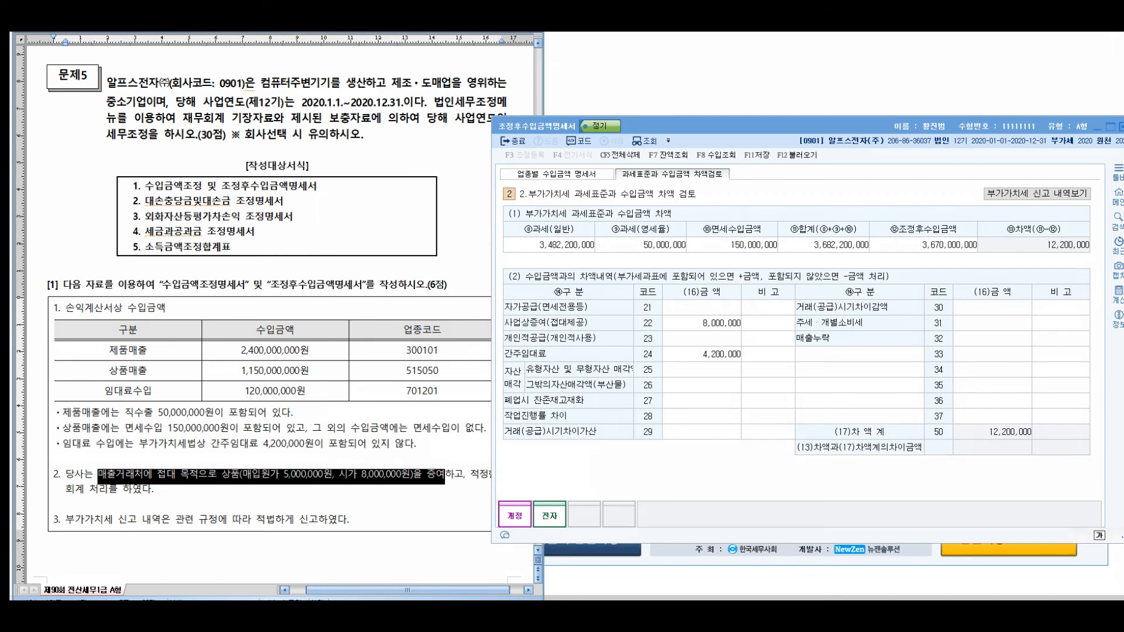
- Circle the 조정후수입금액명세서 form title and handwrite a two-line explanatory note about 수입금액 across the upper half of the form
mouse_move(538, 99)
mouse_down()
mouse_move(624, 120)
mouse_move(486, 103)
mouse_up()
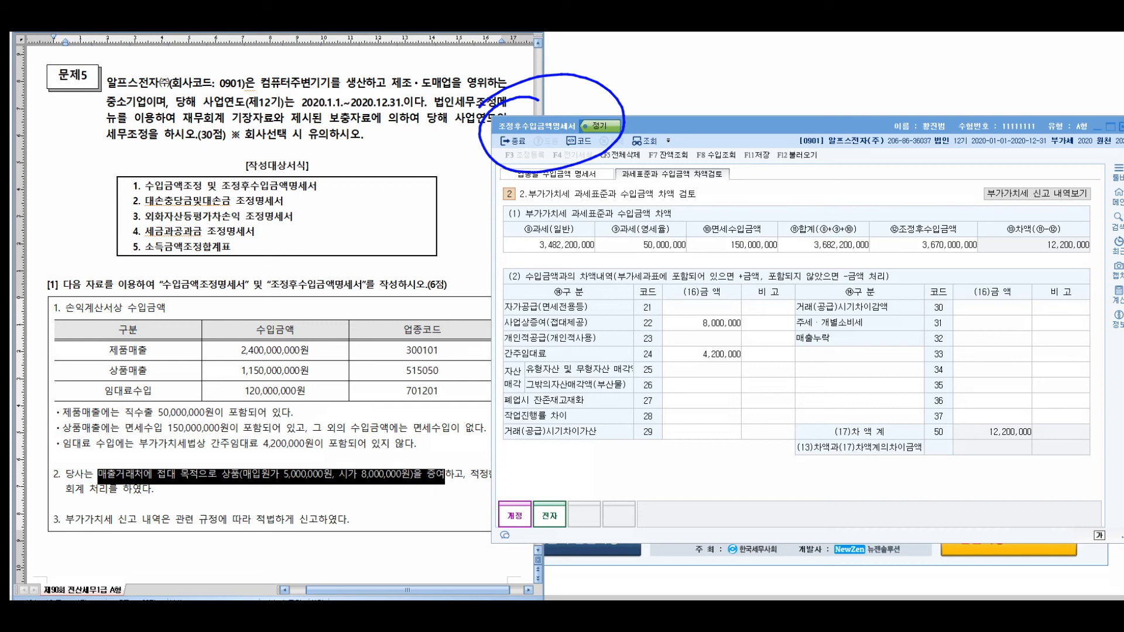
mouse_move(436, 174)
mouse_down()
mouse_move(417, 205)
mouse_move(445, 209)
mouse_up()
mouse_move(439, 212)
mouse_down()
mouse_move(443, 256)
mouse_move(447, 221)
mouse_up()
mouse_move(466, 191)
mouse_down()
mouse_move(472, 252)
mouse_move(577, 214)
mouse_move(573, 240)
mouse_move(626, 231)
mouse_up()
mouse_move(630, 180)
mouse_down()
mouse_move(651, 225)
mouse_move(671, 199)
mouse_move(671, 240)
mouse_up()
drag(675, 193, 706, 234)
drag(713, 183, 735, 235)
drag(731, 190, 758, 267)
mouse_move(784, 193)
mouse_down()
mouse_move(800, 216)
mouse_move(798, 205)
mouse_up()
drag(799, 210, 822, 243)
drag(822, 193, 843, 216)
mouse_move(824, 211)
mouse_down()
mouse_move(853, 205)
mouse_move(872, 222)
mouse_up()
drag(916, 151, 887, 270)
drag(913, 178, 933, 210)
drag(906, 199, 937, 234)
drag(943, 178, 964, 202)
drag(943, 187, 962, 252)
drag(799, 273, 818, 301)
drag(838, 265, 837, 322)
drag(843, 277, 874, 320)
drag(885, 276, 888, 320)
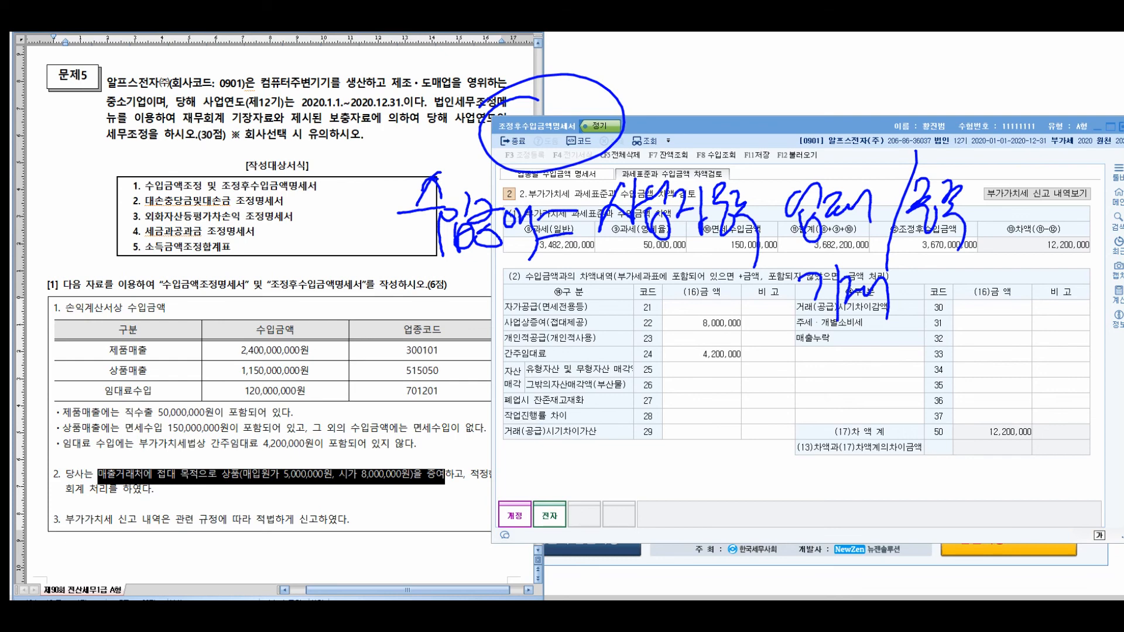
- Add circled star marks beside the exam's form list and its 면세수입 note, and handwrite the 조정후수입금액명세서 heading beside the lower mark
drag(301, 220, 350, 246)
drag(300, 246, 352, 231)
mouse_move(313, 415)
mouse_down()
mouse_move(353, 416)
mouse_move(319, 445)
mouse_up()
drag(307, 434, 366, 442)
drag(334, 398, 328, 448)
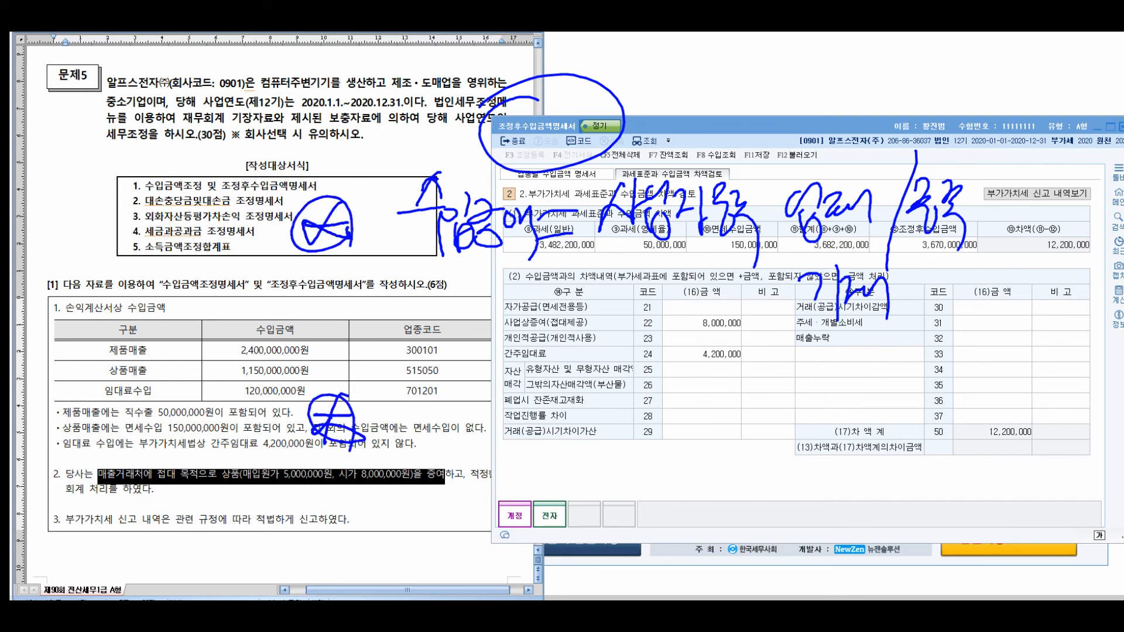
mouse_move(382, 388)
mouse_down()
mouse_move(379, 437)
mouse_move(446, 427)
mouse_move(468, 457)
mouse_up()
mouse_move(473, 403)
mouse_down()
mouse_move(507, 451)
mouse_move(534, 416)
mouse_move(575, 404)
mouse_move(585, 463)
mouse_up()
mouse_move(412, 468)
mouse_down()
mouse_move(436, 496)
mouse_move(536, 524)
mouse_up()
- Draw an arrow from the handwritten 조정후수입금액명세서 heading and write an explanation with a bracketed remark over the 차액내역 table
drag(613, 426, 637, 429)
mouse_move(609, 449)
mouse_down()
mouse_move(639, 444)
mouse_move(625, 465)
mouse_up()
mouse_move(674, 377)
mouse_down()
mouse_move(668, 419)
mouse_move(698, 439)
mouse_up()
mouse_move(708, 409)
mouse_down()
mouse_move(721, 404)
mouse_move(732, 439)
mouse_up()
mouse_move(761, 380)
mouse_down()
mouse_move(853, 388)
mouse_move(889, 419)
mouse_up()
mouse_move(905, 380)
mouse_down()
mouse_move(936, 410)
mouse_move(920, 421)
mouse_up()
drag(977, 355, 972, 409)
mouse_move(984, 377)
mouse_down()
mouse_move(1008, 389)
mouse_move(1005, 402)
mouse_up()
mouse_move(1012, 376)
mouse_down()
mouse_move(1008, 421)
mouse_move(1030, 406)
mouse_up()
mouse_move(1040, 377)
mouse_down()
mouse_move(1042, 410)
mouse_move(1079, 404)
mouse_up()
drag(1084, 379, 1080, 434)
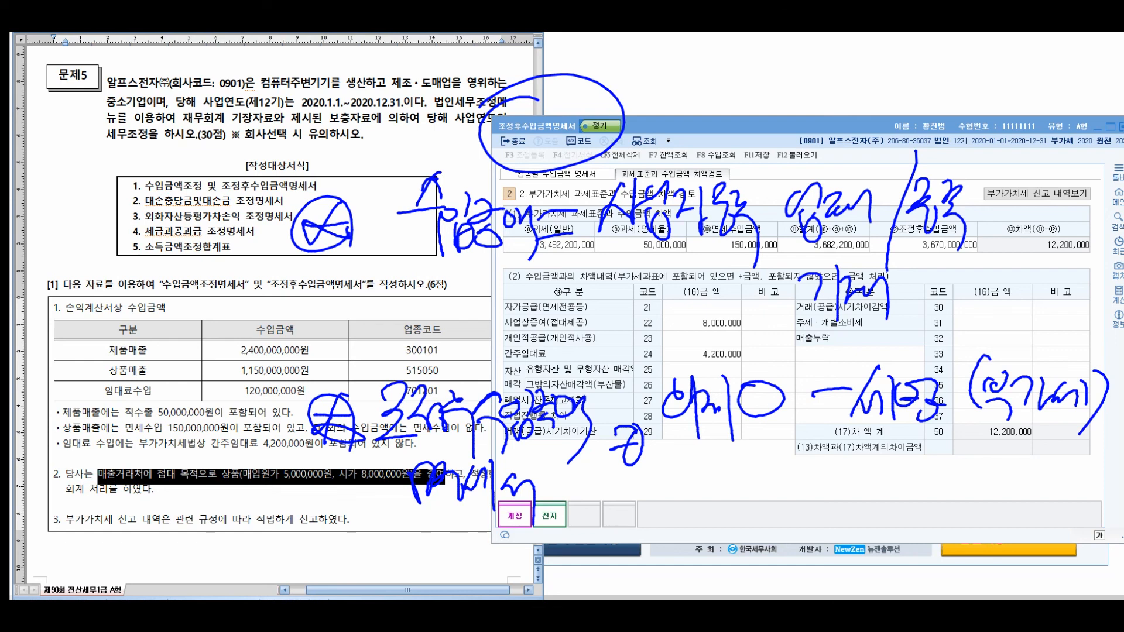
- Underline the handwritten explanation over the 차액내역 table, add a circled star remark beneath it, and clear all markings
drag(790, 402, 852, 385)
drag(699, 454, 1082, 416)
mouse_move(759, 383)
mouse_down()
mouse_move(739, 419)
mouse_move(761, 375)
mouse_up()
mouse_move(974, 379)
mouse_down()
mouse_move(944, 410)
mouse_move(960, 391)
mouse_up()
mouse_move(755, 485)
mouse_down()
mouse_move(820, 472)
mouse_move(834, 498)
mouse_up()
drag(808, 463, 843, 518)
mouse_move(875, 469)
mouse_down()
mouse_move(895, 509)
mouse_move(948, 503)
mouse_up()
drag(872, 529, 922, 512)
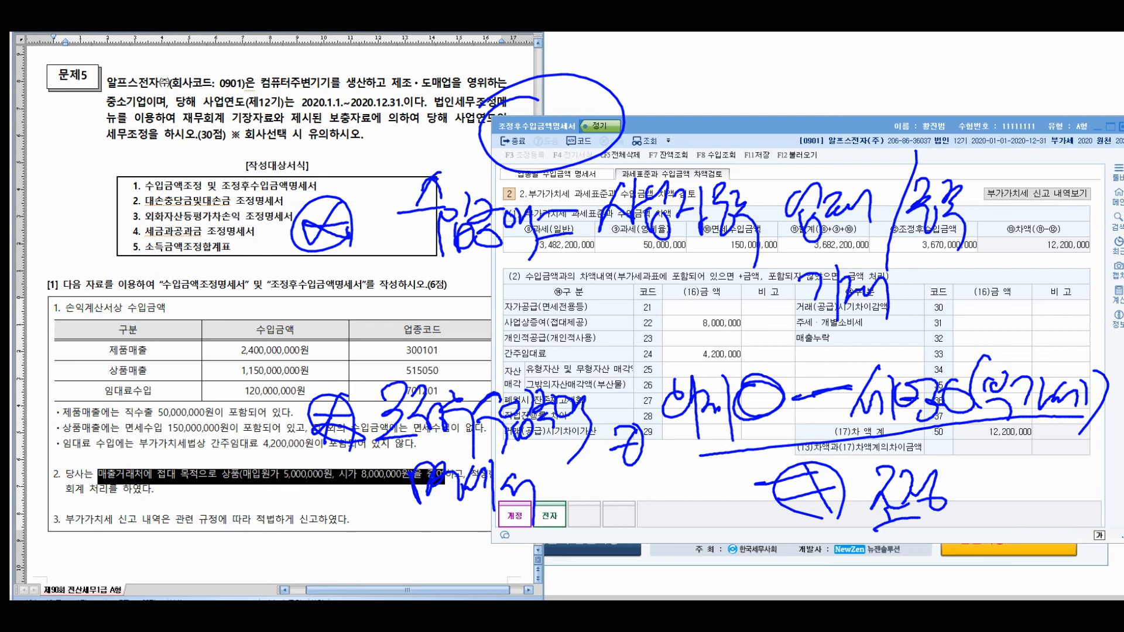
key(ctrl+e)
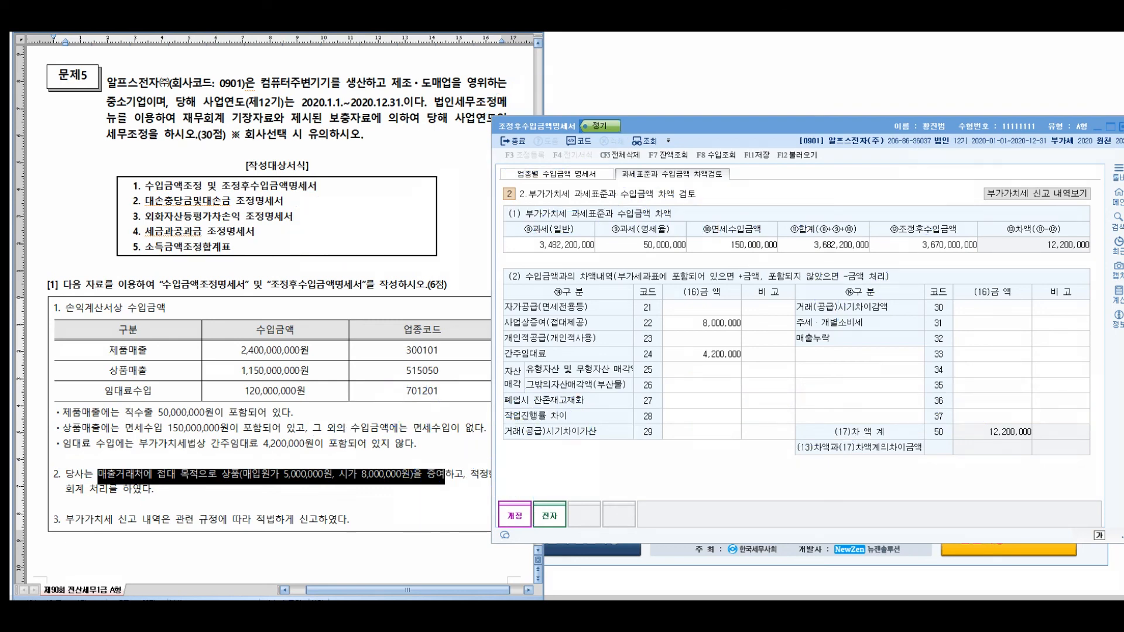
- Mark the exam's notes with arrows and circles, then handwrite an explanation over the 차액내역 table and circle its concluding line
mouse_move(252, 398)
mouse_down()
mouse_move(237, 445)
mouse_move(347, 368)
mouse_up()
mouse_move(343, 452)
mouse_down()
mouse_move(340, 474)
mouse_move(438, 423)
mouse_up()
drag(375, 387, 443, 398)
drag(434, 351, 464, 354)
drag(477, 299, 477, 355)
mouse_move(499, 288)
mouse_down()
mouse_move(494, 334)
mouse_move(538, 316)
mouse_move(563, 343)
mouse_up()
mouse_move(491, 368)
mouse_down()
mouse_move(518, 398)
mouse_move(538, 389)
mouse_move(599, 410)
mouse_move(644, 386)
mouse_up()
drag(650, 345, 729, 416)
mouse_move(460, 504)
mouse_down()
mouse_move(524, 515)
mouse_move(506, 524)
mouse_up()
mouse_move(563, 462)
mouse_down()
mouse_move(604, 511)
mouse_move(612, 495)
mouse_up()
drag(614, 459, 641, 500)
mouse_move(651, 445)
mouse_down()
mouse_move(661, 494)
mouse_move(699, 495)
mouse_up()
drag(705, 443, 761, 477)
mouse_move(668, 498)
mouse_down()
mouse_move(773, 457)
mouse_move(782, 328)
mouse_move(804, 334)
mouse_up()
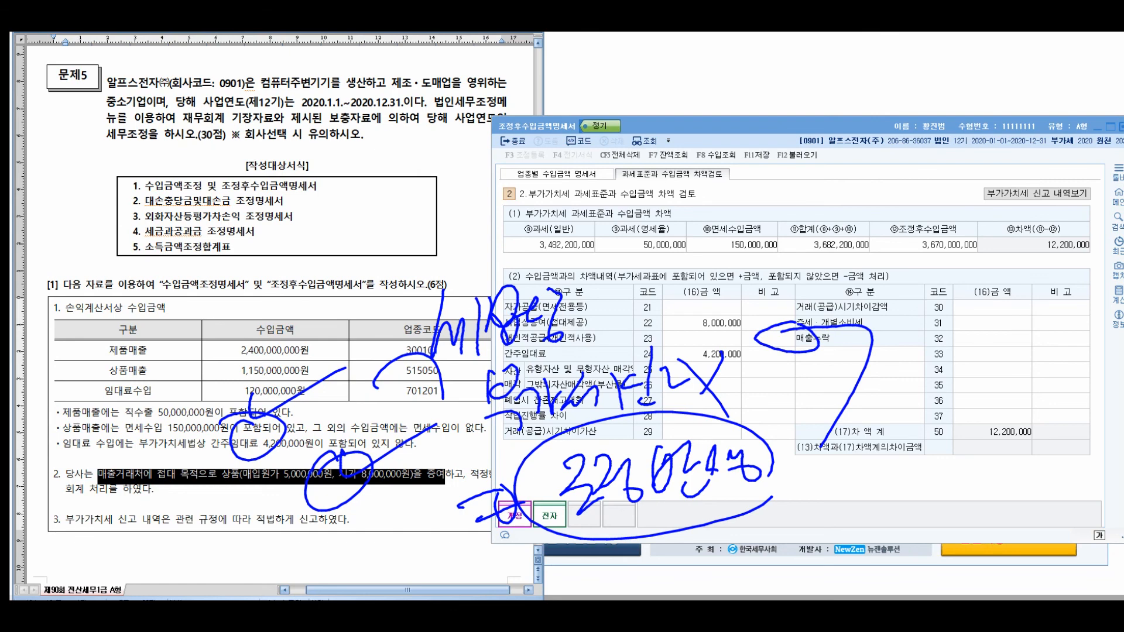